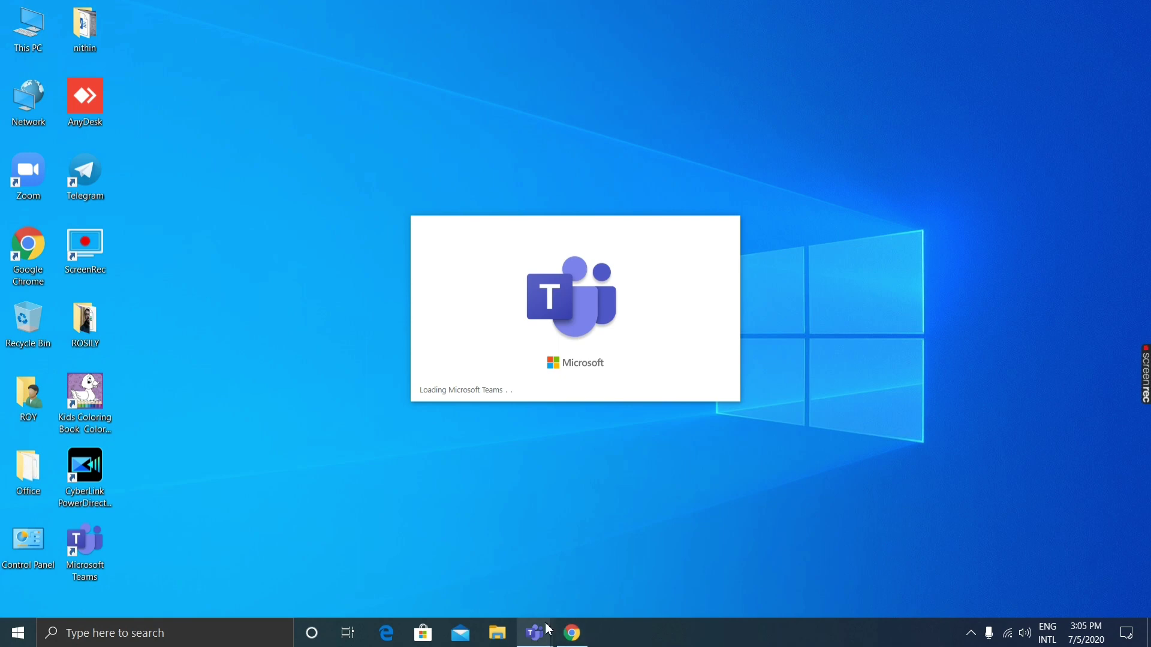
Bring the Teams sign-in window forward and start the free signup in the browser.
{"action": "left_click", "coordinate": [594, 555]}
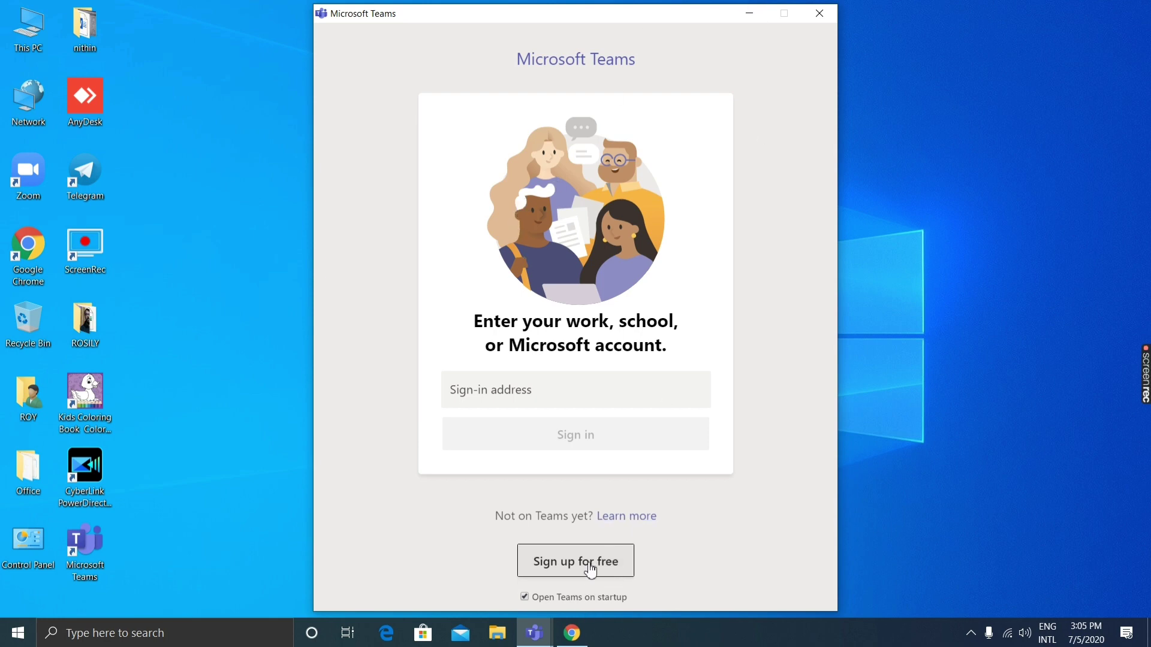
{"action": "left_click", "coordinate": [758, 13]}
Enter your email address on the Teams signup page and submit it.
{"action": "left_click", "coordinate": [572, 633]}
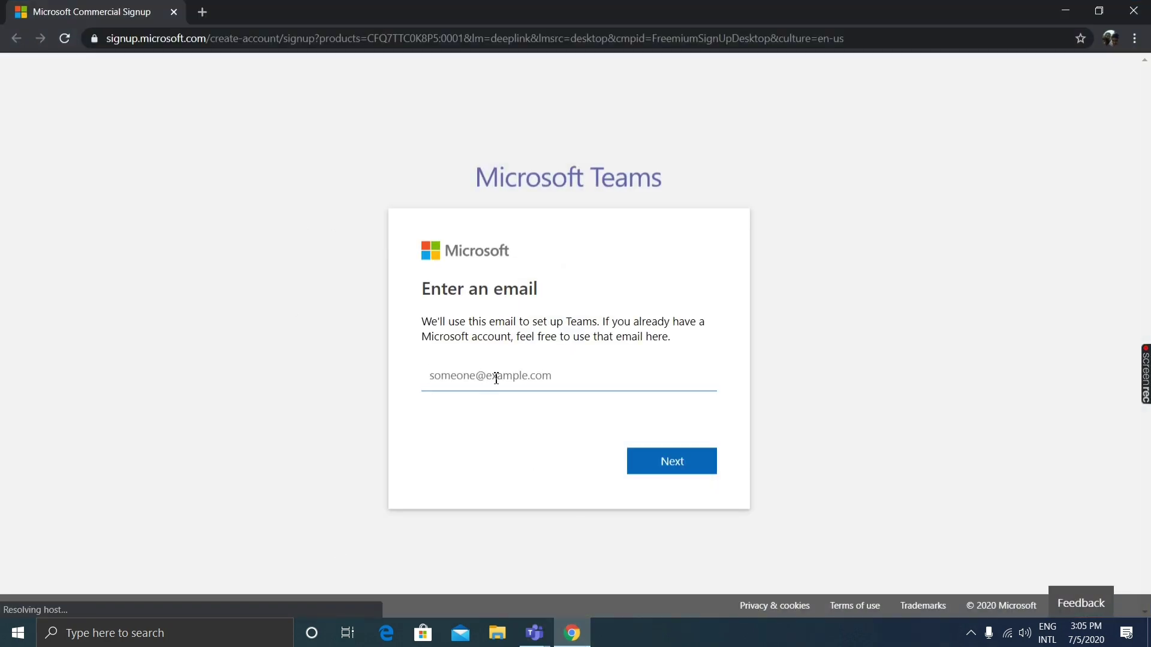
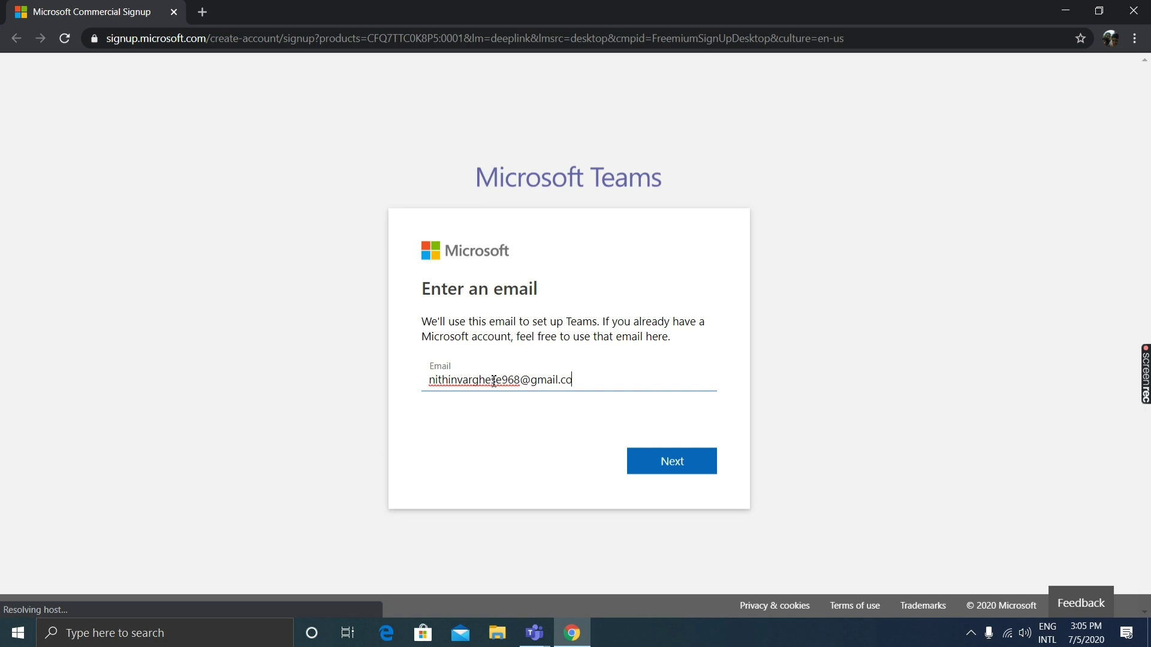
{"action": "key", "text": "Return"}
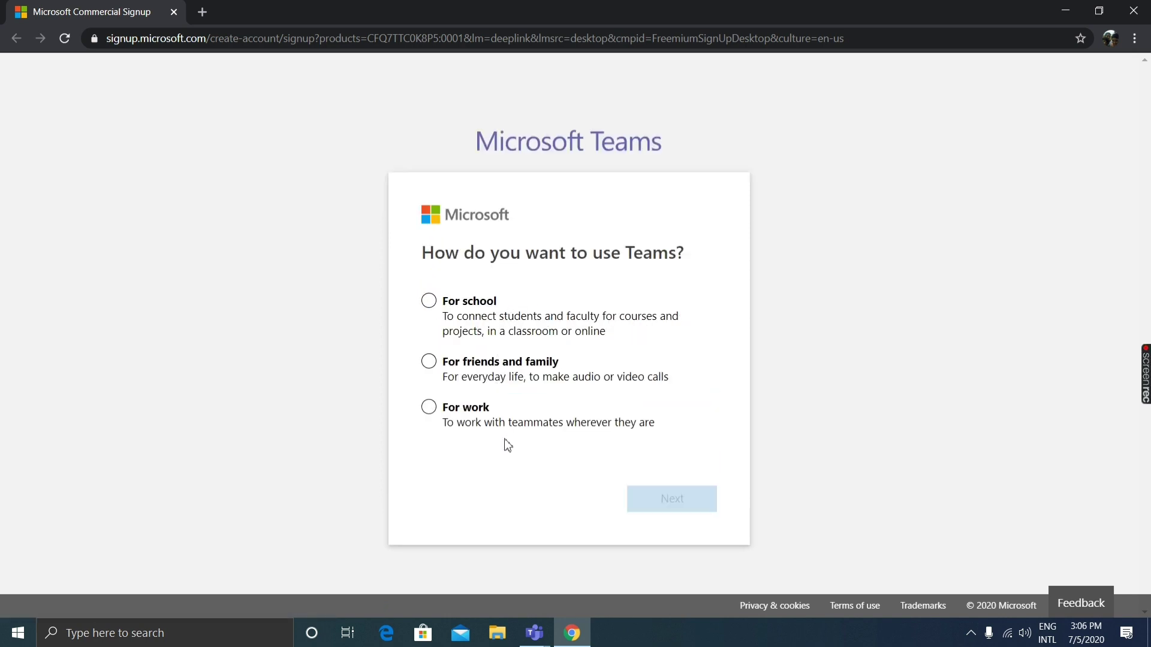
Choose 'For work' as how Teams will be used and continue.
{"action": "mouse_move", "coordinate": [419, 423]}
{"action": "left_mouse_down"}
{"action": "mouse_move", "coordinate": [498, 462]}
{"action": "mouse_move", "coordinate": [678, 445]}
{"action": "mouse_move", "coordinate": [661, 424]}
{"action": "mouse_move", "coordinate": [545, 465]}
{"action": "mouse_move", "coordinate": [447, 441]}
{"action": "mouse_move", "coordinate": [426, 408]}
{"action": "left_mouse_up"}
{"action": "left_click", "coordinate": [427, 410]}
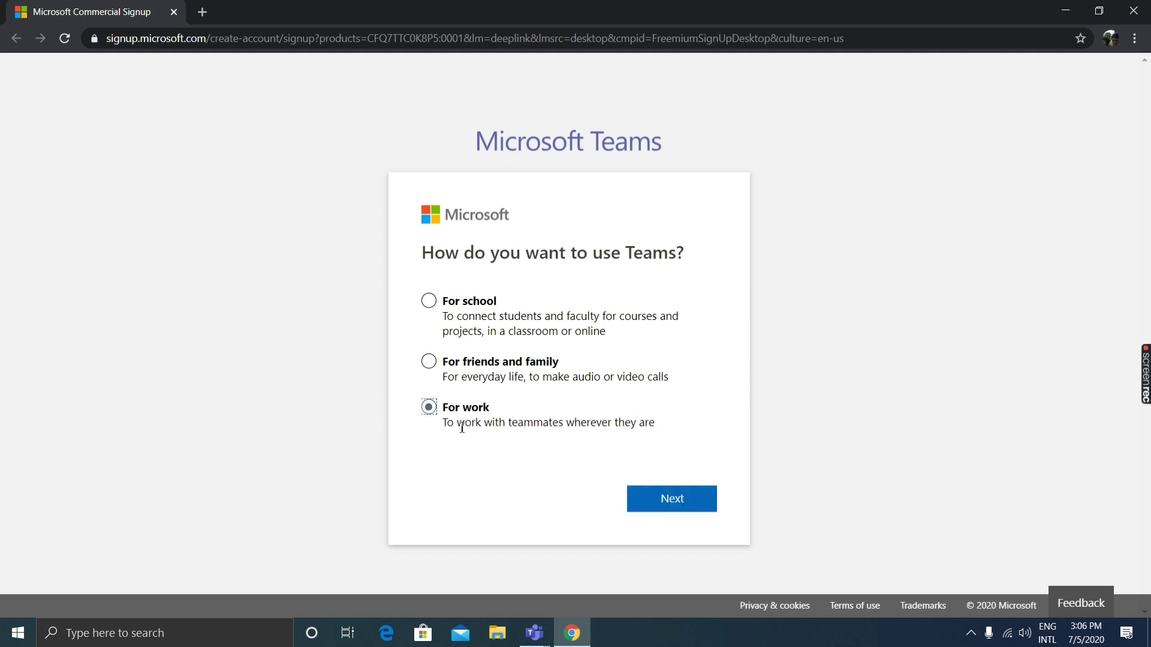
{"action": "left_click", "coordinate": [664, 496]}
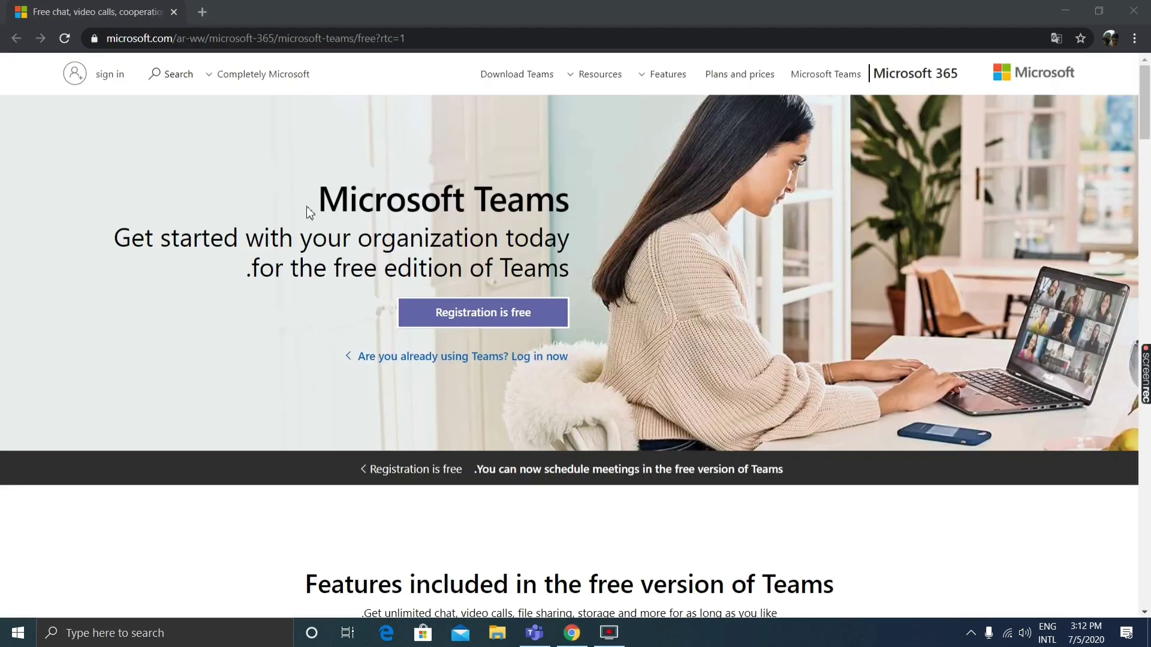
{"action": "left_click_drag", "start_coordinate": [311, 202], "coordinate": [618, 206]}
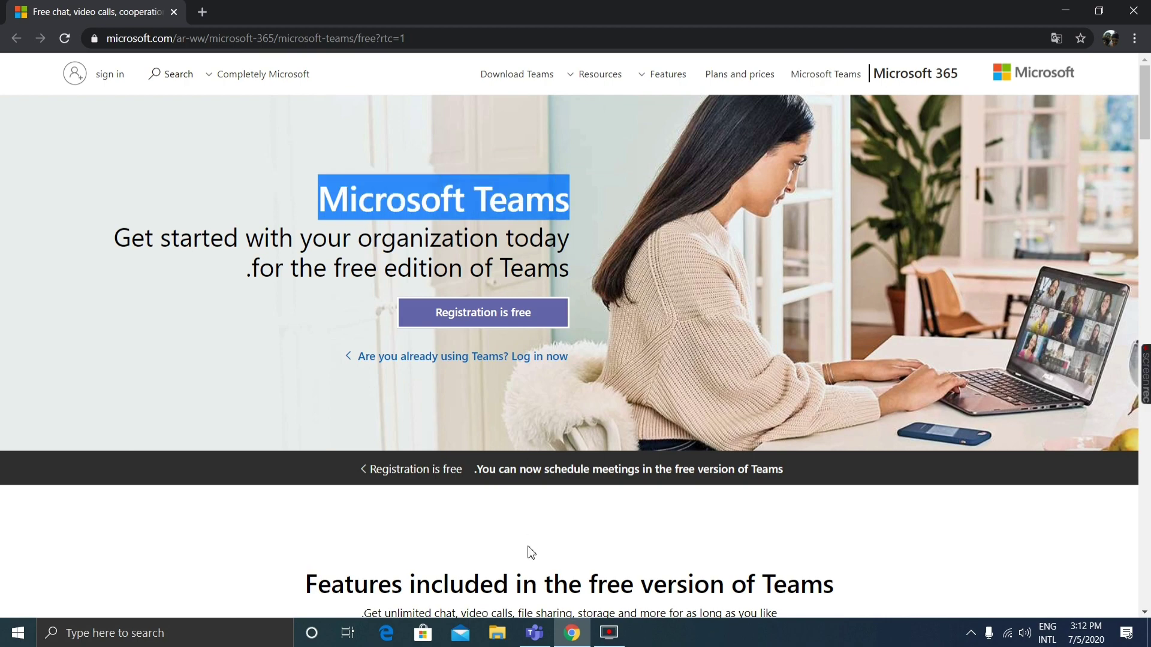
{"action": "left_click", "coordinate": [518, 508]}
{"action": "scroll", "coordinate": [480, 426], "scroll_direction": "down", "scroll_amount": 3}
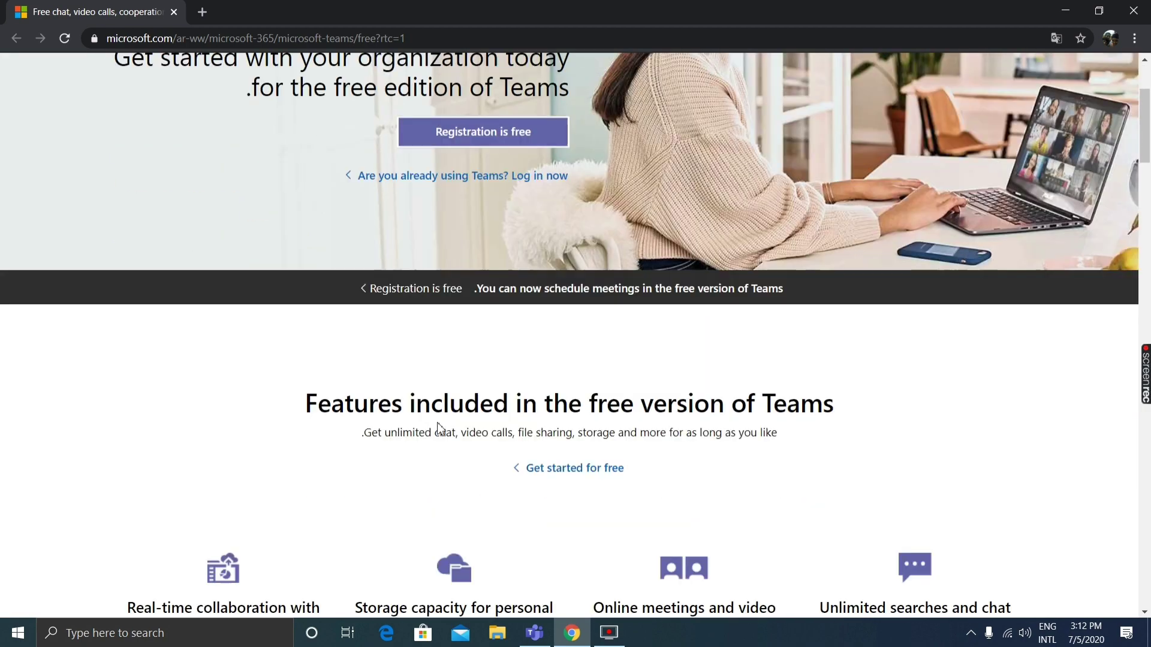
{"action": "scroll", "coordinate": [439, 428], "scroll_direction": "down", "scroll_amount": 3}
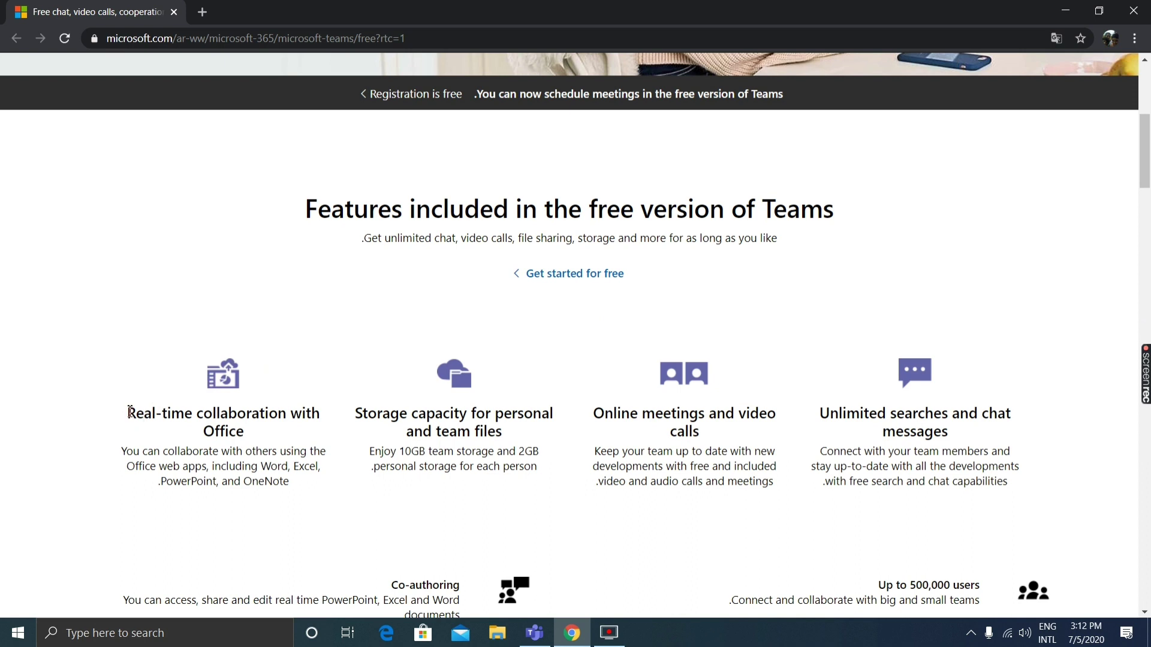
{"action": "left_click_drag", "start_coordinate": [331, 443], "coordinate": [336, 514]}
{"action": "left_click", "coordinate": [338, 515]}
{"action": "left_click_drag", "start_coordinate": [340, 423], "coordinate": [347, 484]}
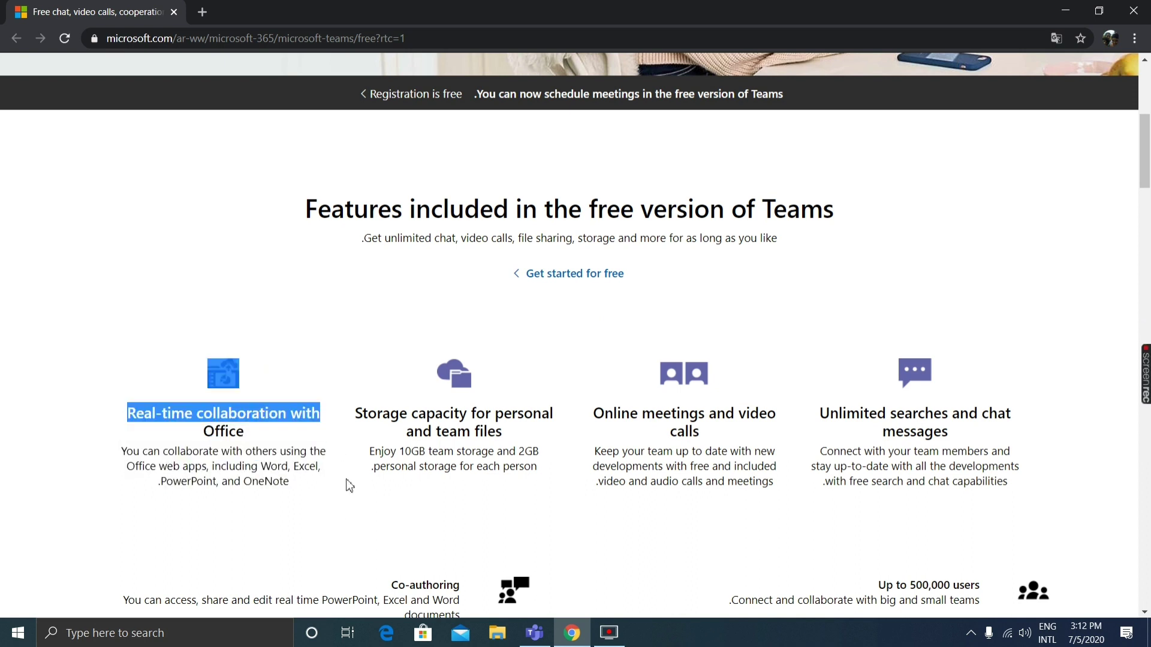
{"action": "left_click", "coordinate": [349, 484]}
{"action": "left_click_drag", "start_coordinate": [349, 417], "coordinate": [545, 503]}
{"action": "left_click", "coordinate": [544, 508]}
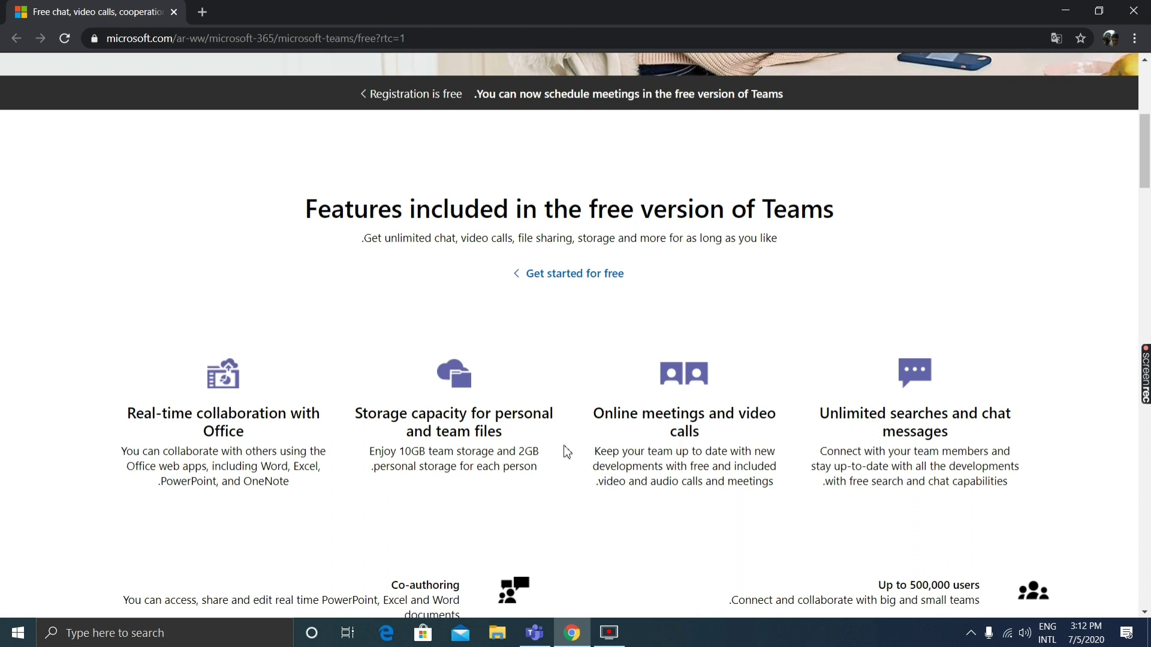
{"action": "left_click_drag", "start_coordinate": [595, 413], "coordinate": [752, 415]}
{"action": "left_click", "coordinate": [781, 428]}
{"action": "left_click_drag", "start_coordinate": [593, 414], "coordinate": [779, 423]}
{"action": "left_click", "coordinate": [780, 427]}
{"action": "left_click_drag", "start_coordinate": [595, 452], "coordinate": [783, 495]}
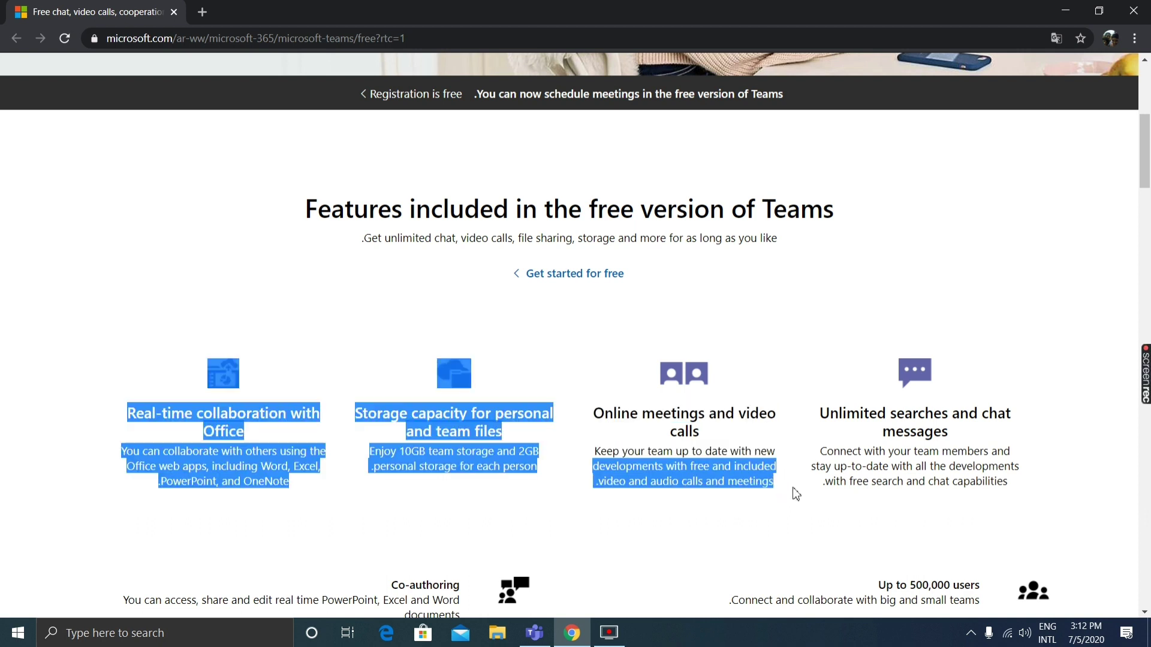
{"action": "left_click", "coordinate": [794, 443]}
{"action": "scroll", "coordinate": [827, 414], "scroll_direction": "down", "scroll_amount": 4}
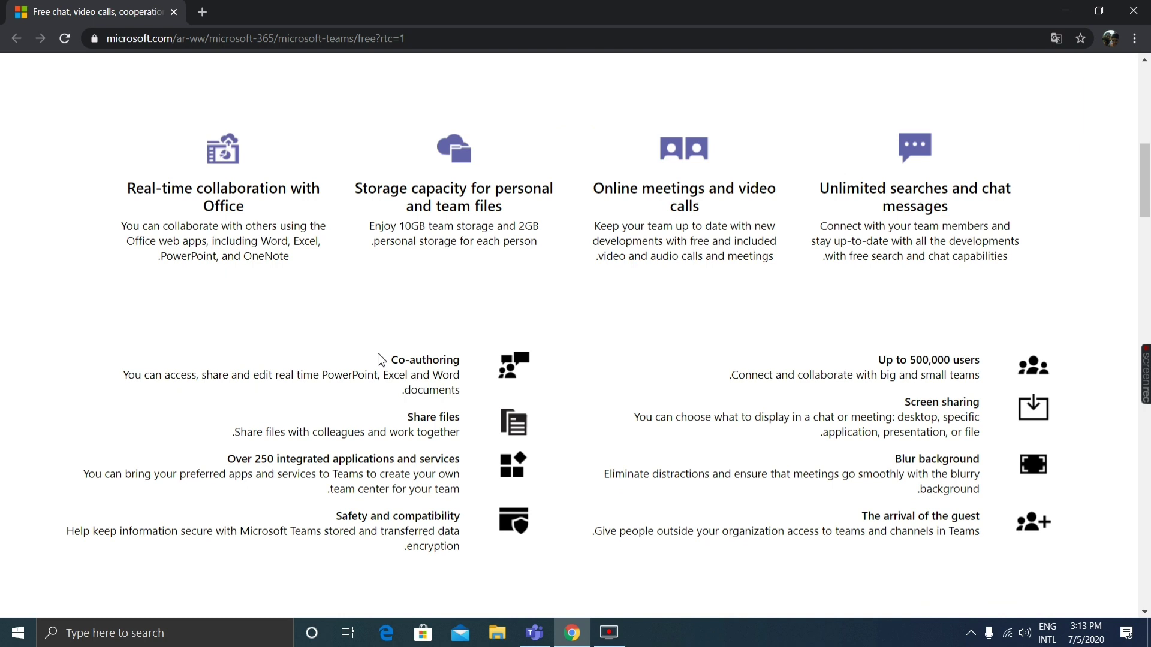
{"action": "left_click_drag", "start_coordinate": [390, 362], "coordinate": [454, 379]}
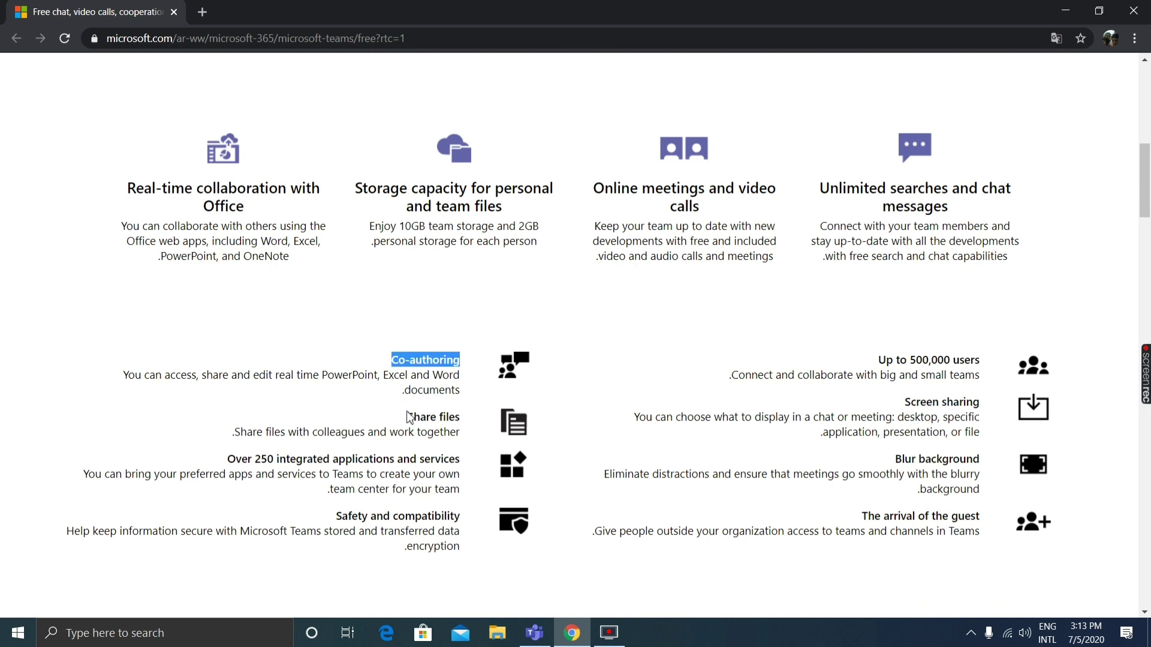
{"action": "left_click_drag", "start_coordinate": [408, 416], "coordinate": [471, 420]}
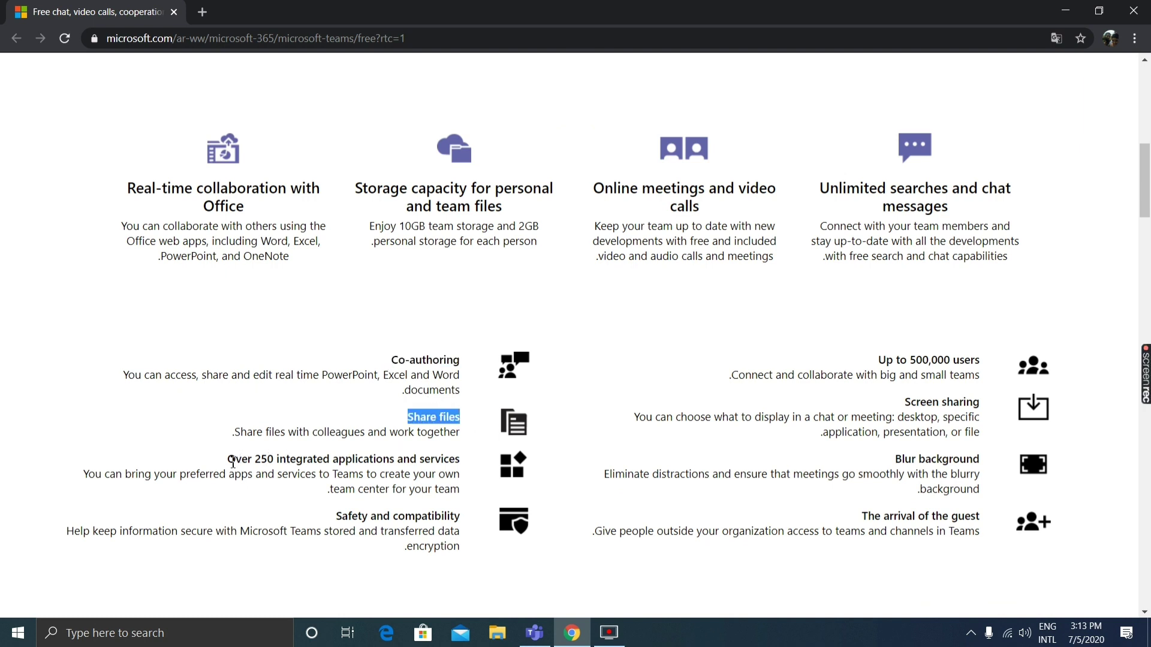
{"action": "left_click_drag", "start_coordinate": [231, 461], "coordinate": [488, 476]}
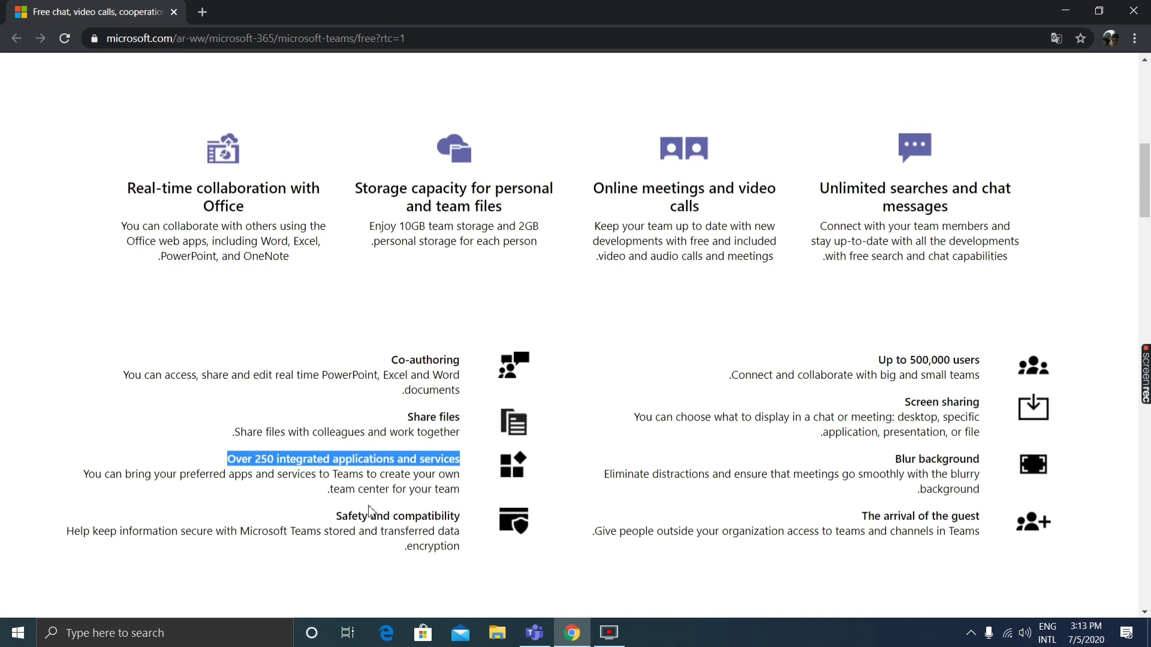
{"action": "left_click_drag", "start_coordinate": [338, 515], "coordinate": [469, 516]}
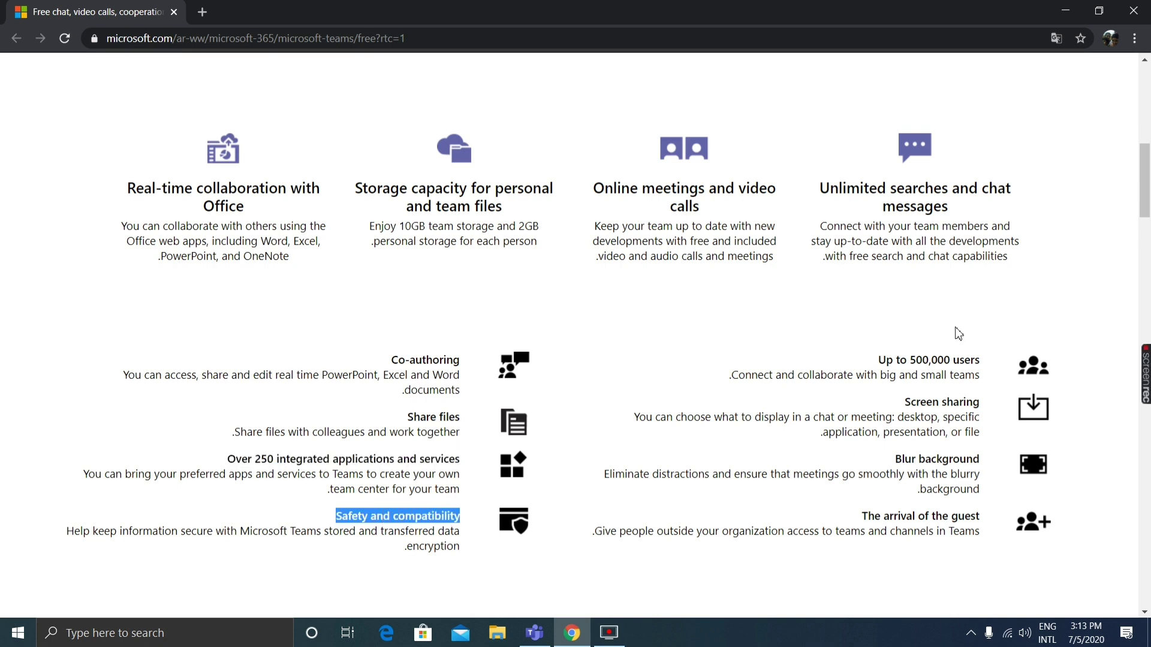
{"action": "left_click_drag", "start_coordinate": [879, 364], "coordinate": [1000, 373]}
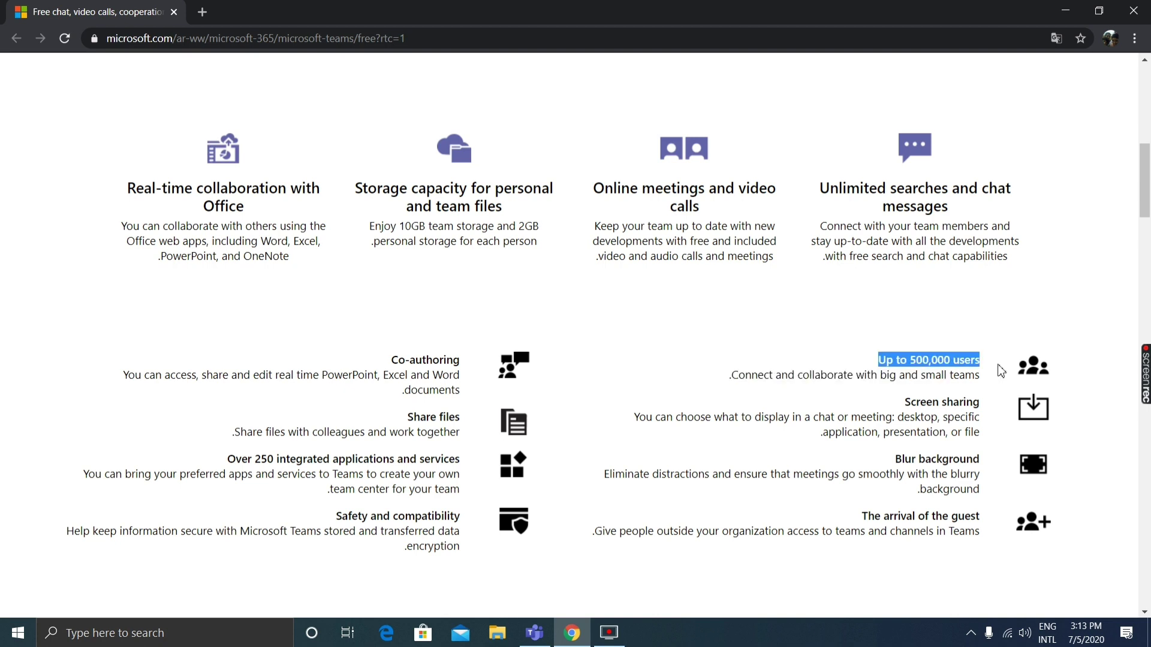
{"action": "left_click_drag", "start_coordinate": [899, 400], "coordinate": [1003, 419]}
{"action": "left_click_drag", "start_coordinate": [895, 459], "coordinate": [1005, 471]}
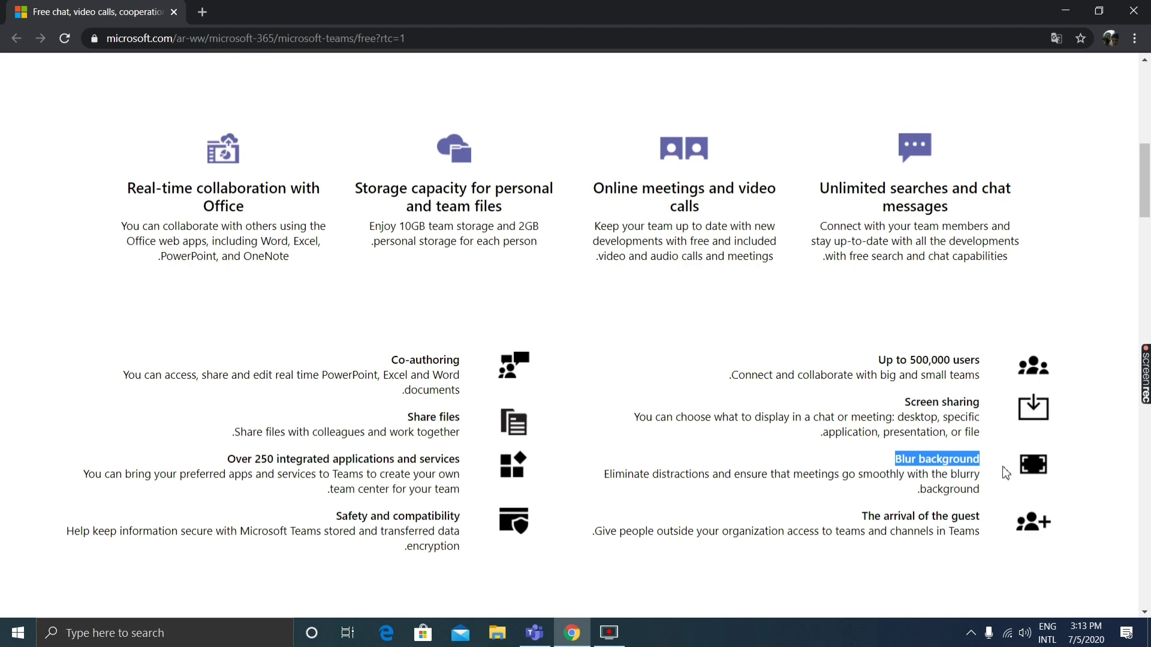
{"action": "left_click_drag", "start_coordinate": [864, 520], "coordinate": [990, 524]}
Scroll through the Teams page's offers, testimonial and Learn more sections, then back up.
{"action": "scroll", "coordinate": [488, 388], "scroll_direction": "down", "scroll_amount": 3}
{"action": "scroll", "coordinate": [479, 378], "scroll_direction": "down", "scroll_amount": 3}
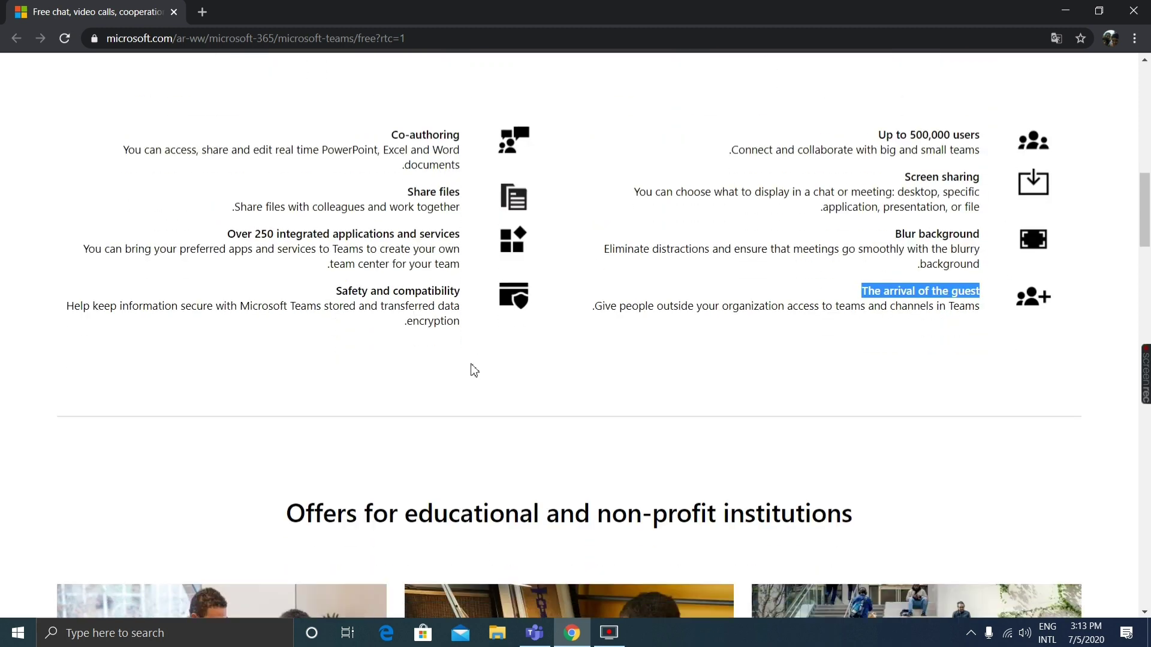
{"action": "scroll", "coordinate": [478, 403], "scroll_direction": "down", "scroll_amount": 3}
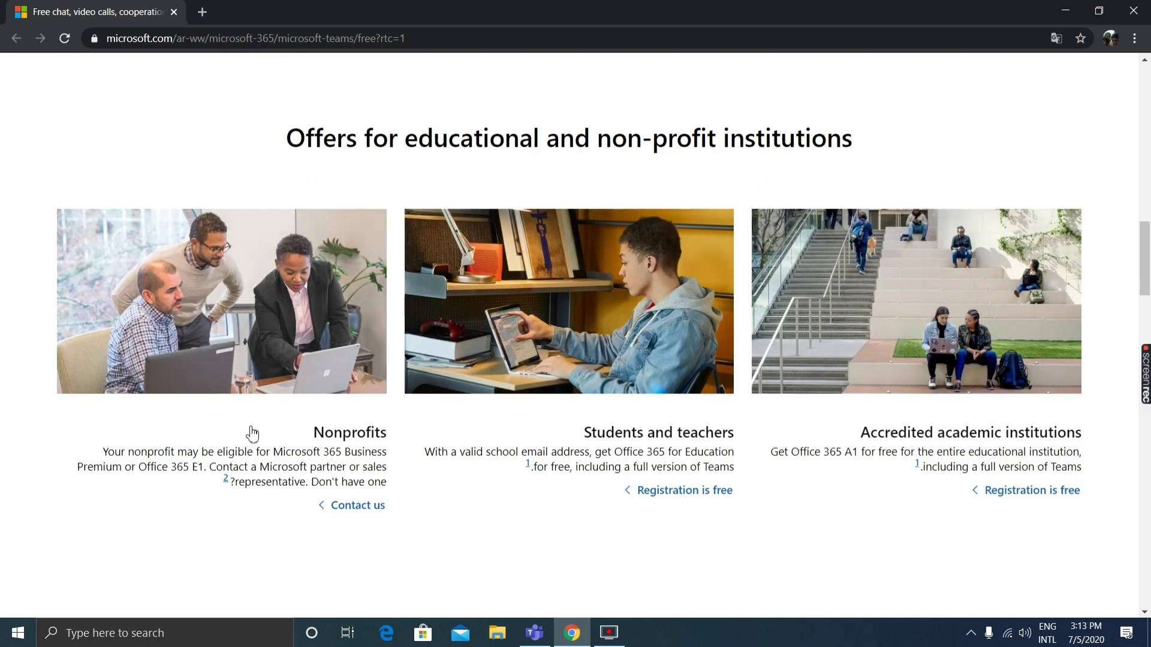
{"action": "scroll", "coordinate": [457, 403], "scroll_direction": "down", "scroll_amount": 5}
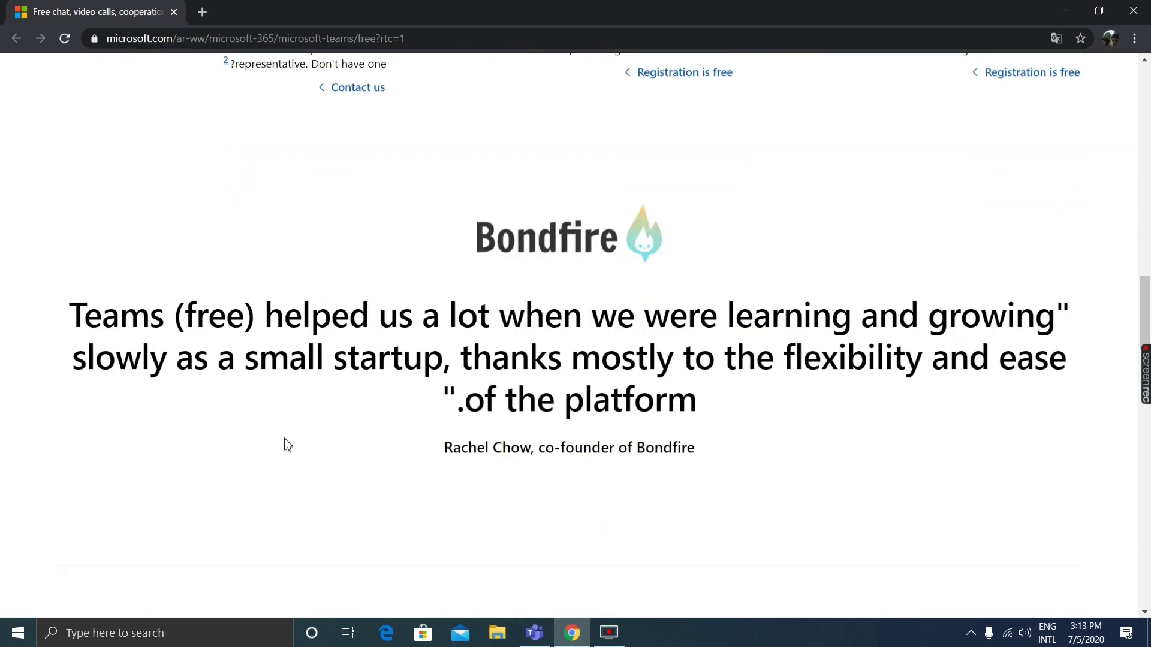
{"action": "scroll", "coordinate": [547, 407], "scroll_direction": "down", "scroll_amount": 1}
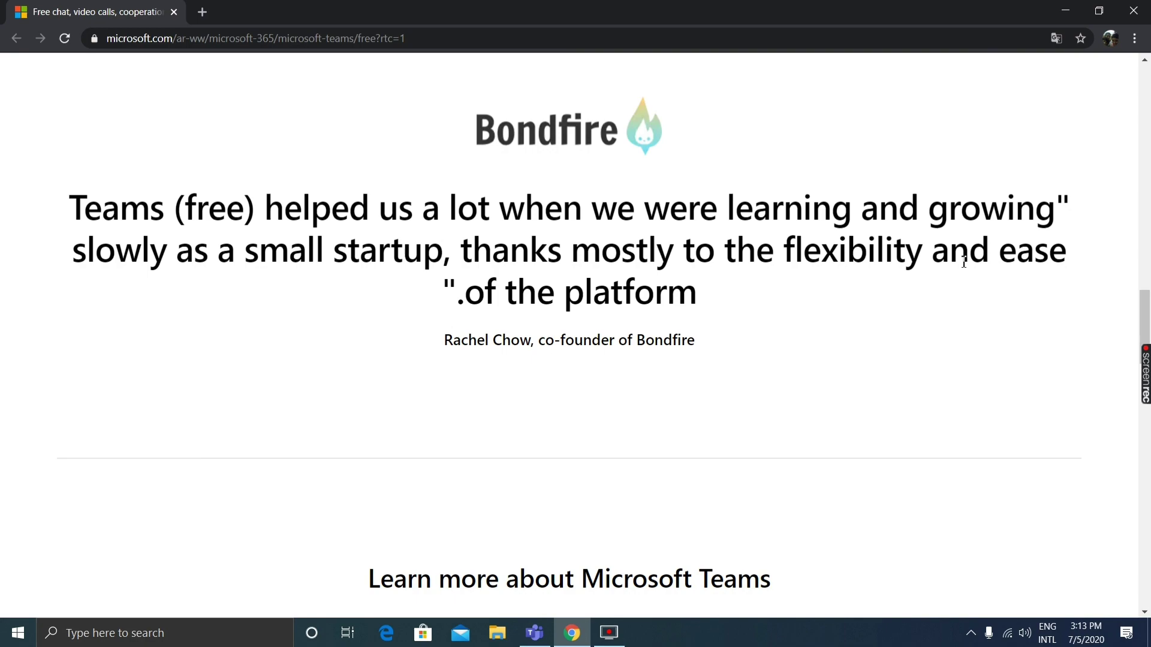
{"action": "scroll", "coordinate": [420, 333], "scroll_direction": "down", "scroll_amount": 6}
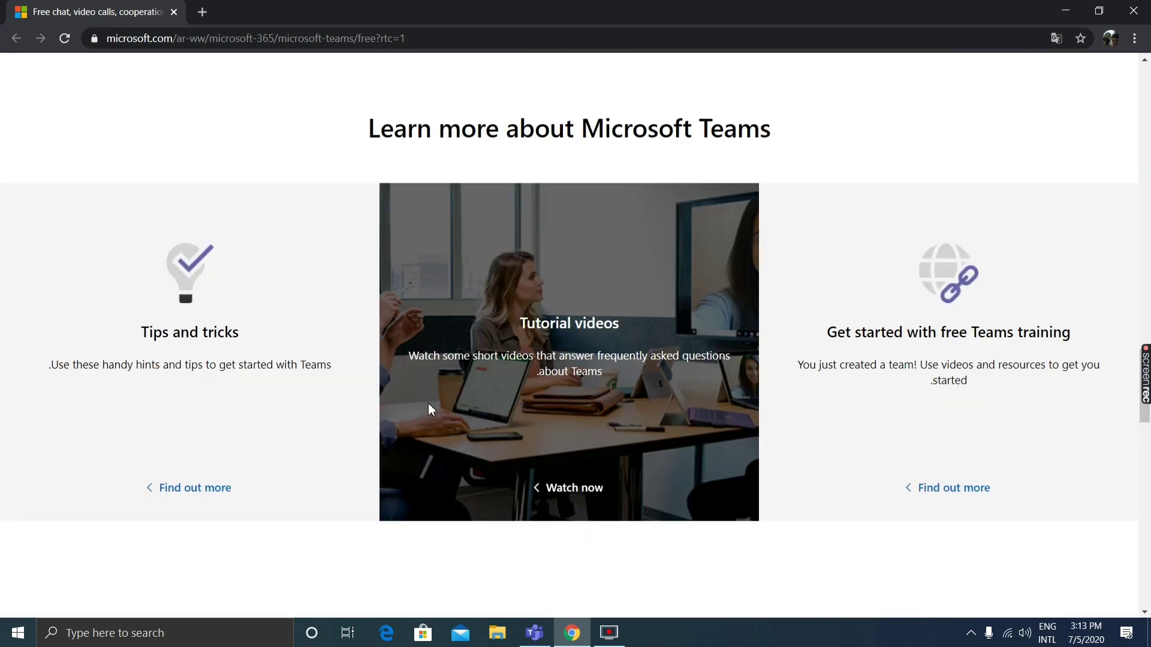
{"action": "scroll", "coordinate": [647, 502], "scroll_direction": "up", "scroll_amount": 20}
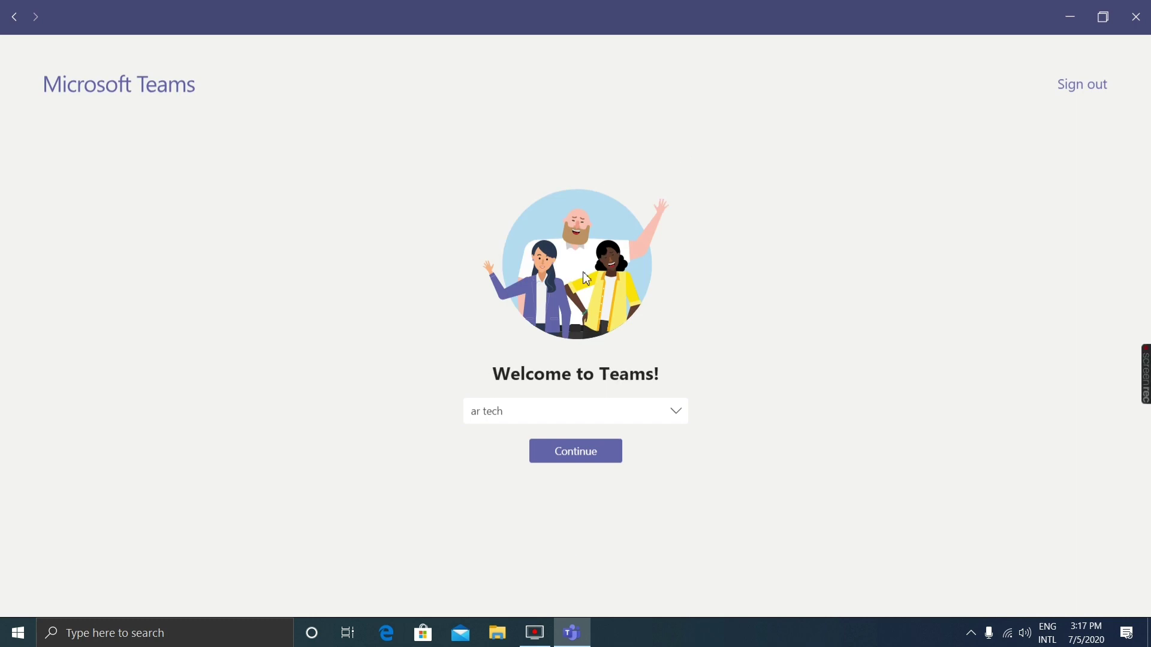
Continue into Teams with the ar tech organization and let the account switch finish.
{"action": "left_click", "coordinate": [616, 457]}
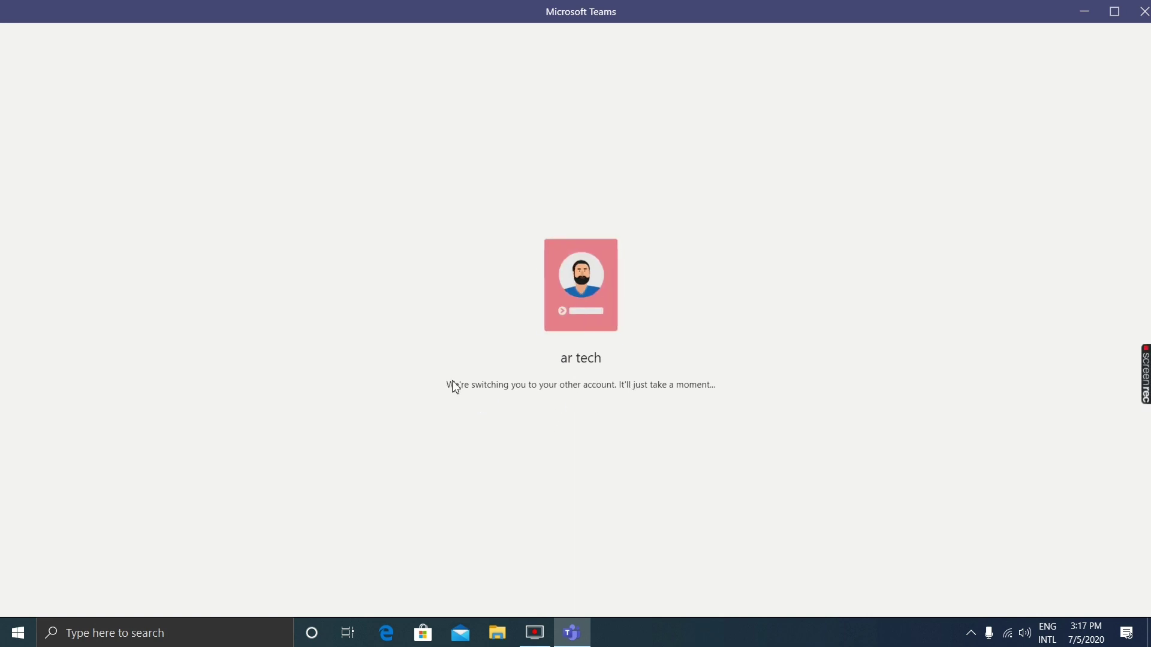
{"action": "left_click_drag", "start_coordinate": [452, 383], "coordinate": [739, 386]}
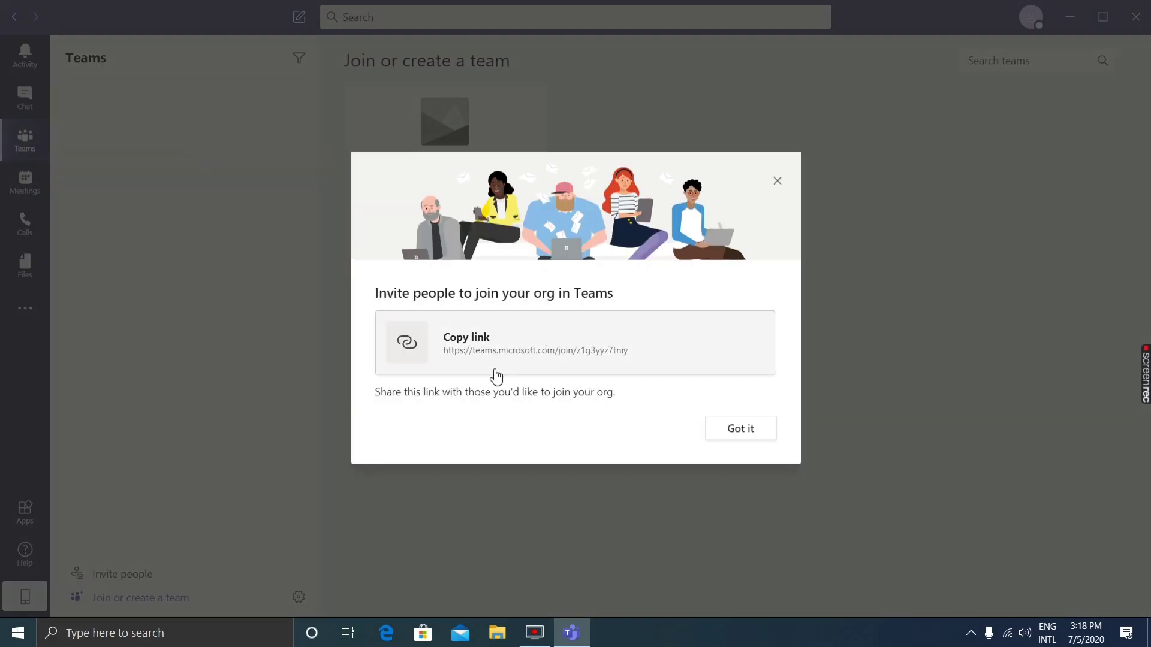
Dismiss the invite prompt and click through the team, Channels and meetings tips.
{"action": "left_click", "coordinate": [746, 431]}
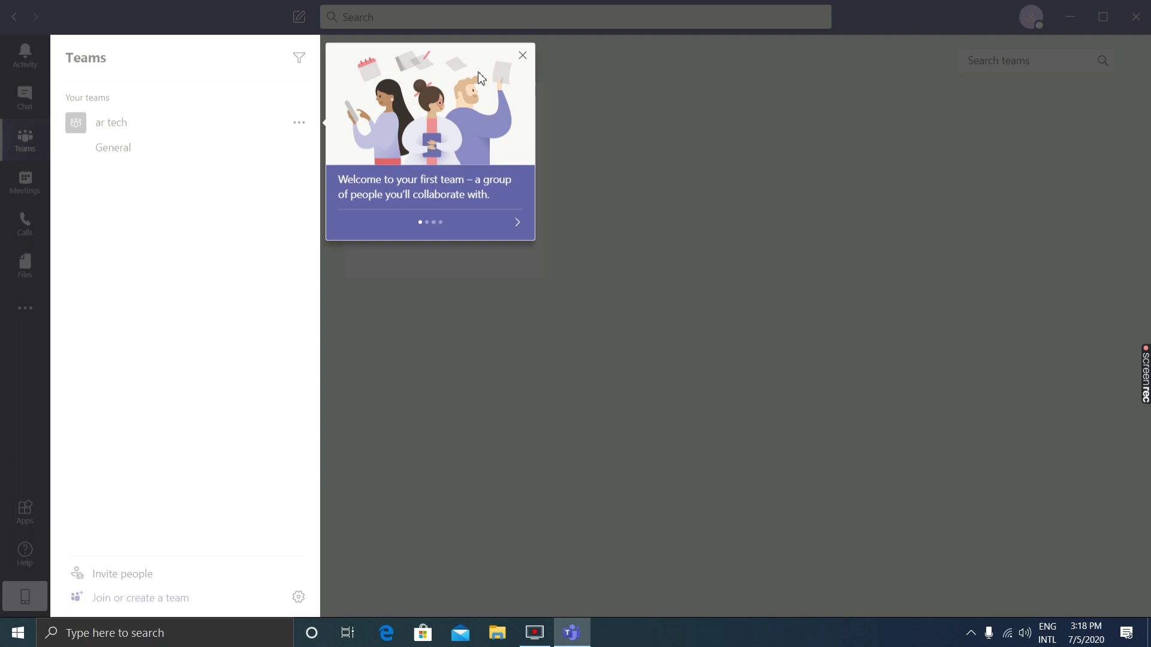
{"action": "left_click", "coordinate": [517, 228]}
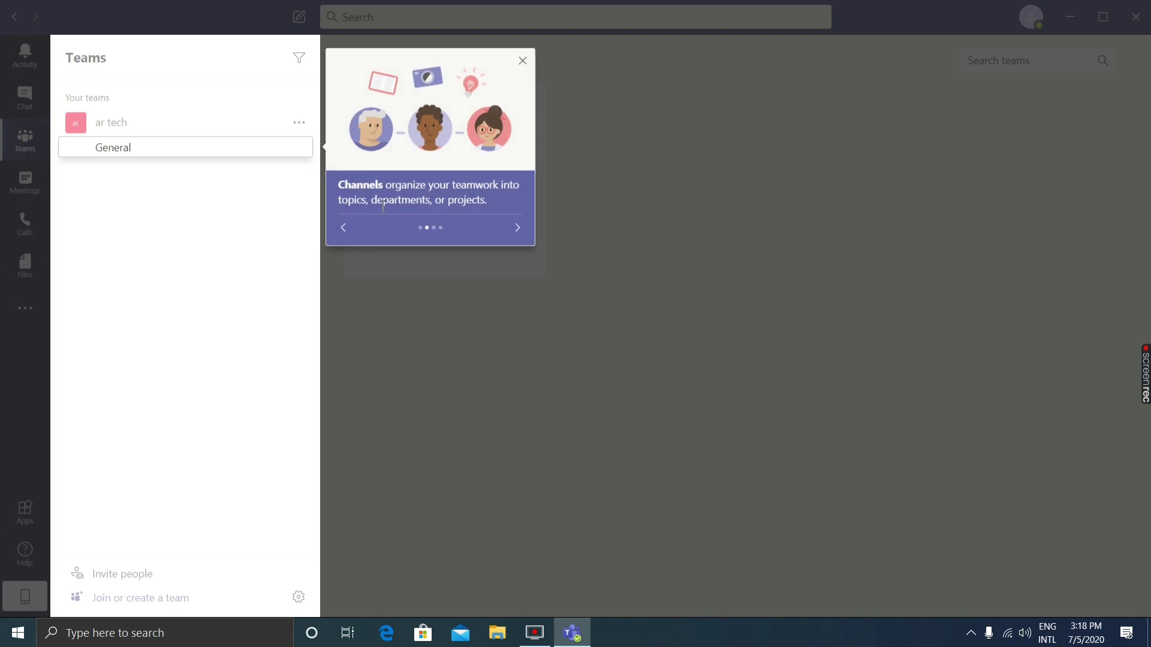
{"action": "left_click", "coordinate": [519, 238]}
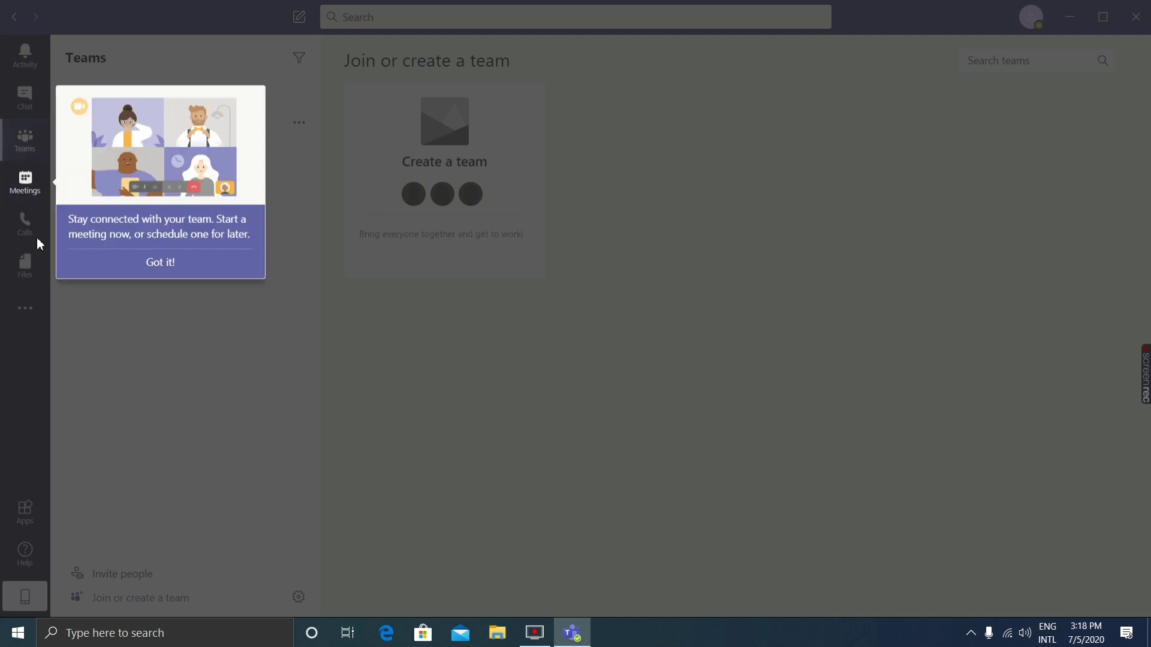
{"action": "left_click", "coordinate": [153, 262]}
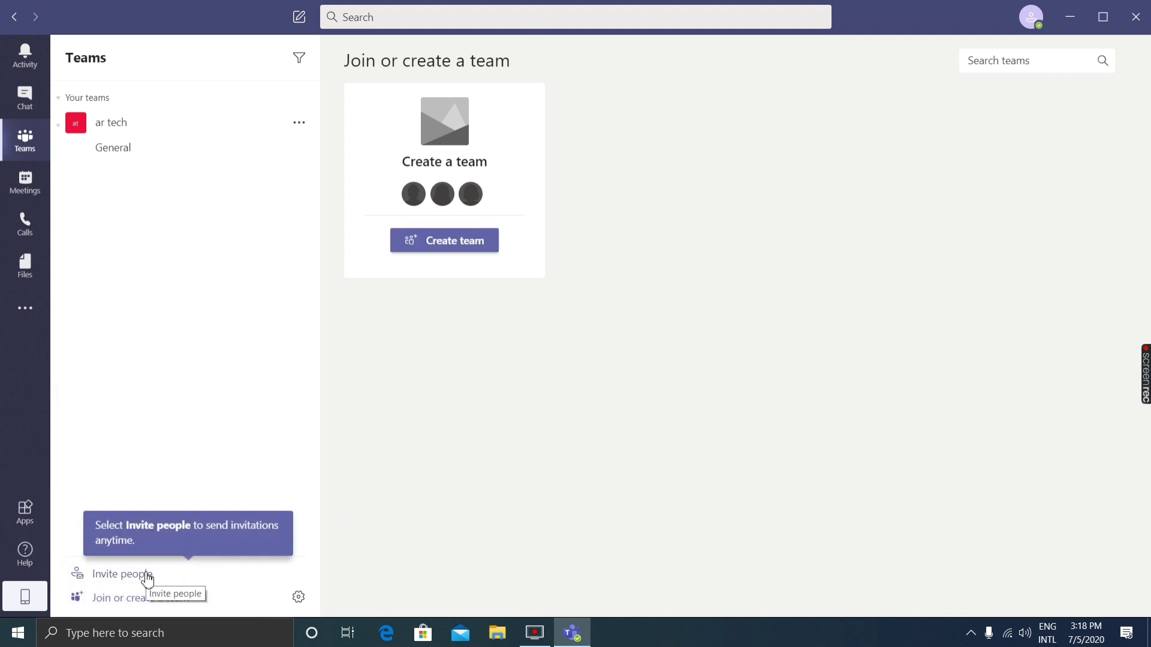
Build a public team from scratch named 'ar tech', skipping adding members.
{"action": "left_click", "coordinate": [454, 245]}
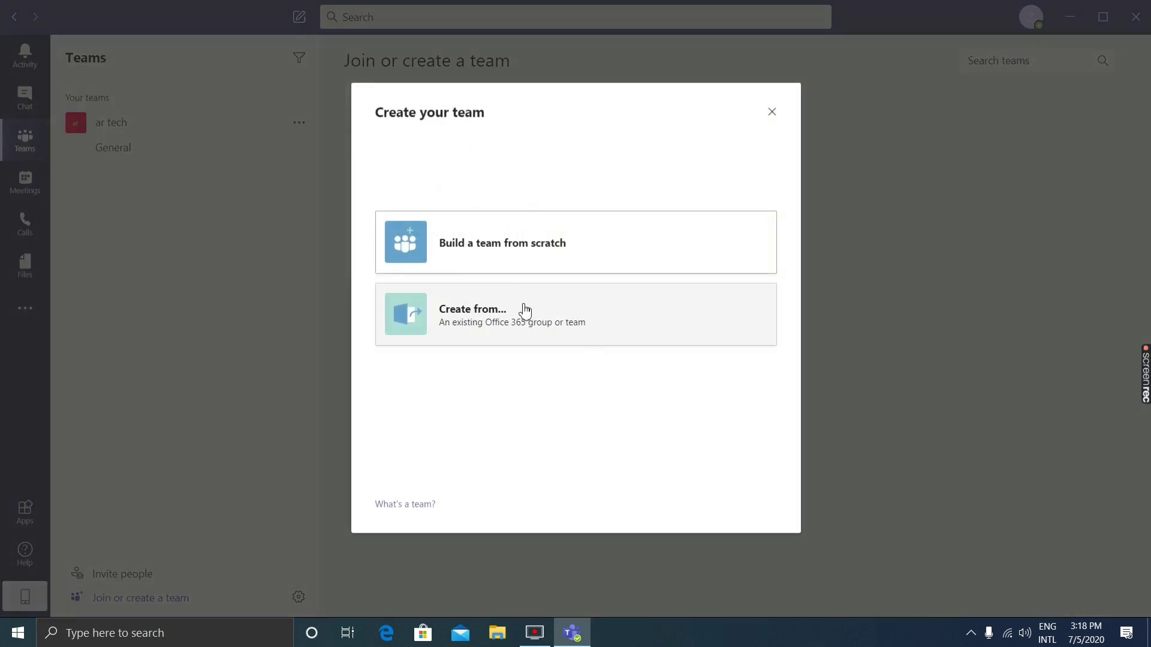
{"action": "left_click", "coordinate": [502, 246]}
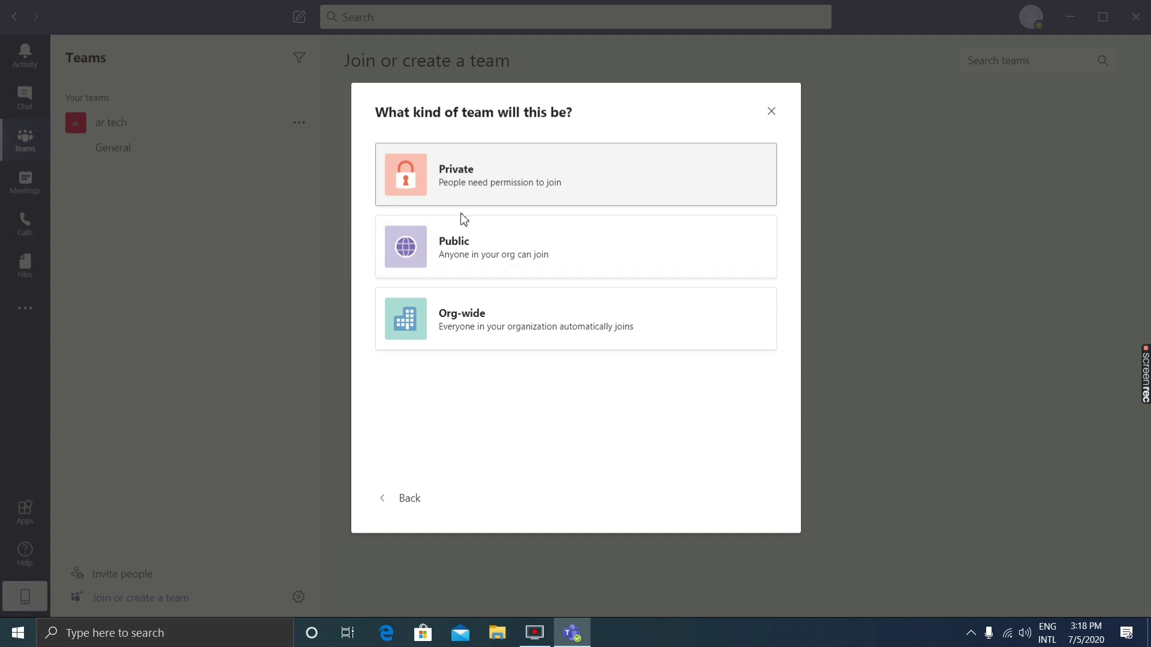
{"action": "left_click", "coordinate": [516, 249]}
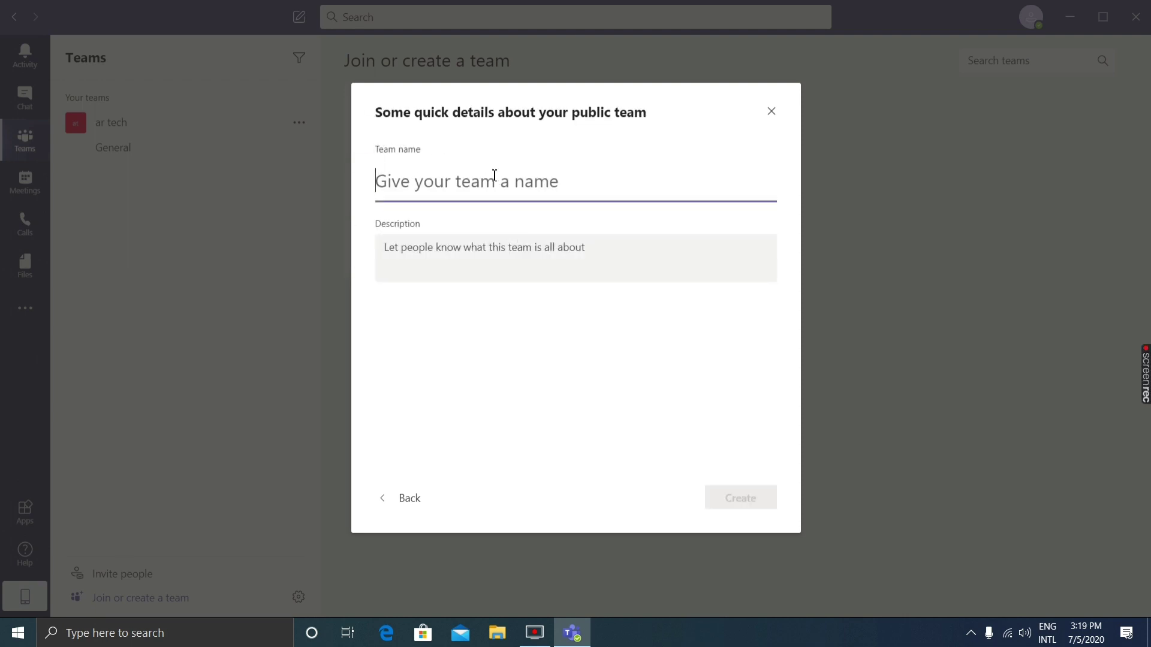
{"action": "type", "text": "ar tech"}
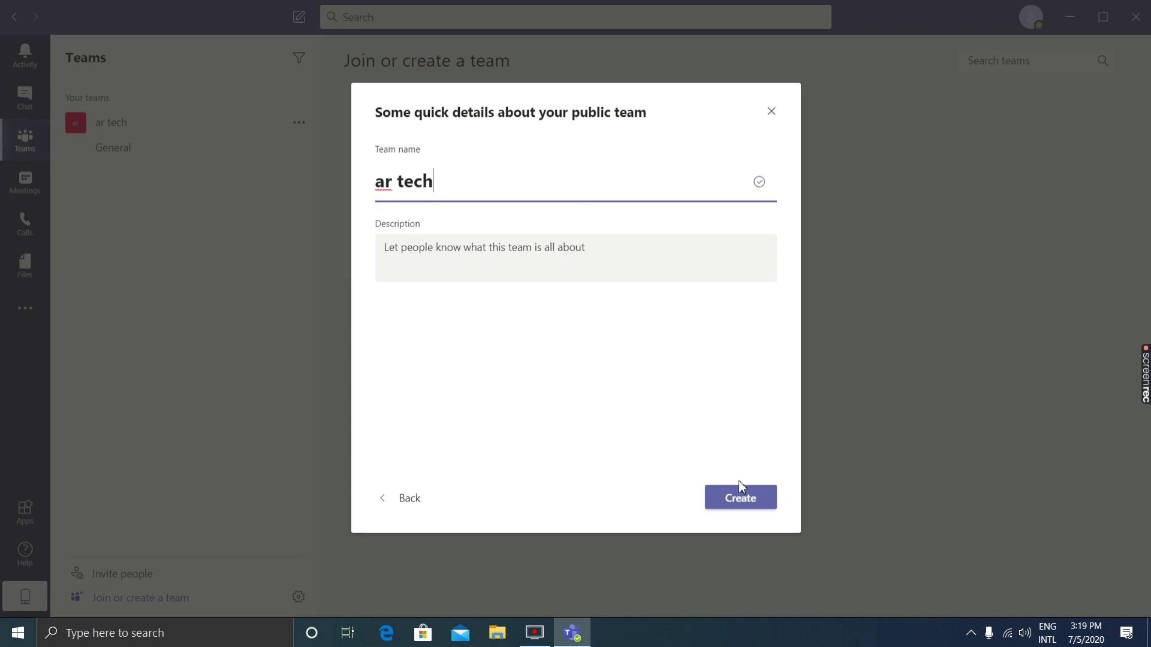
{"action": "left_click", "coordinate": [738, 504]}
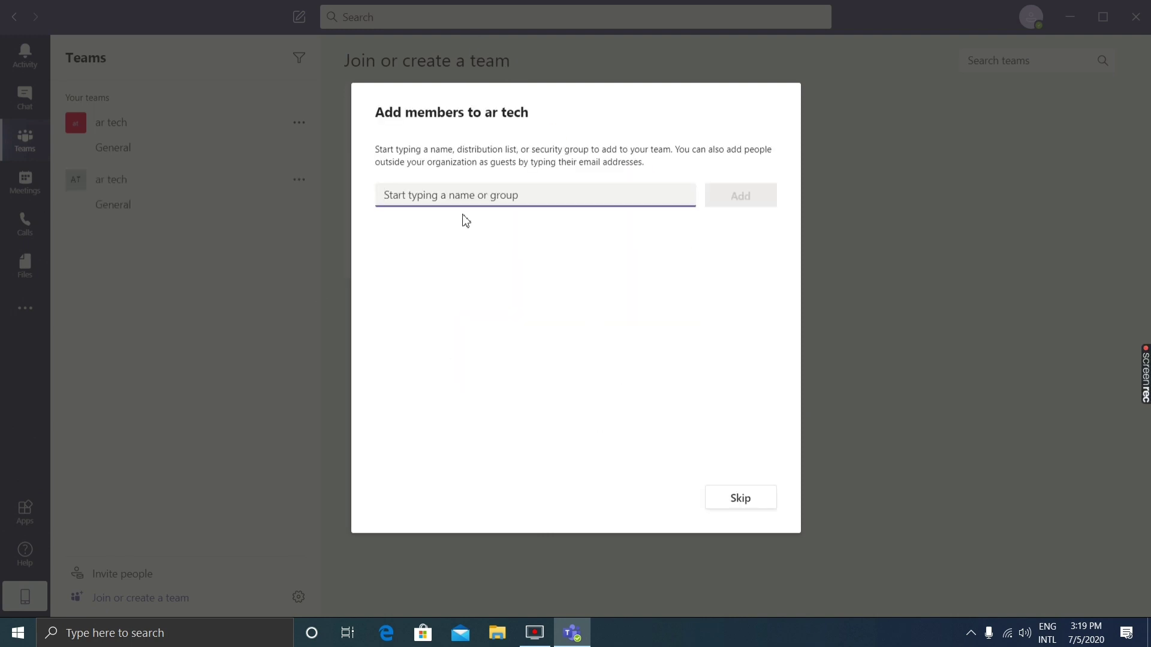
{"action": "left_click", "coordinate": [732, 500]}
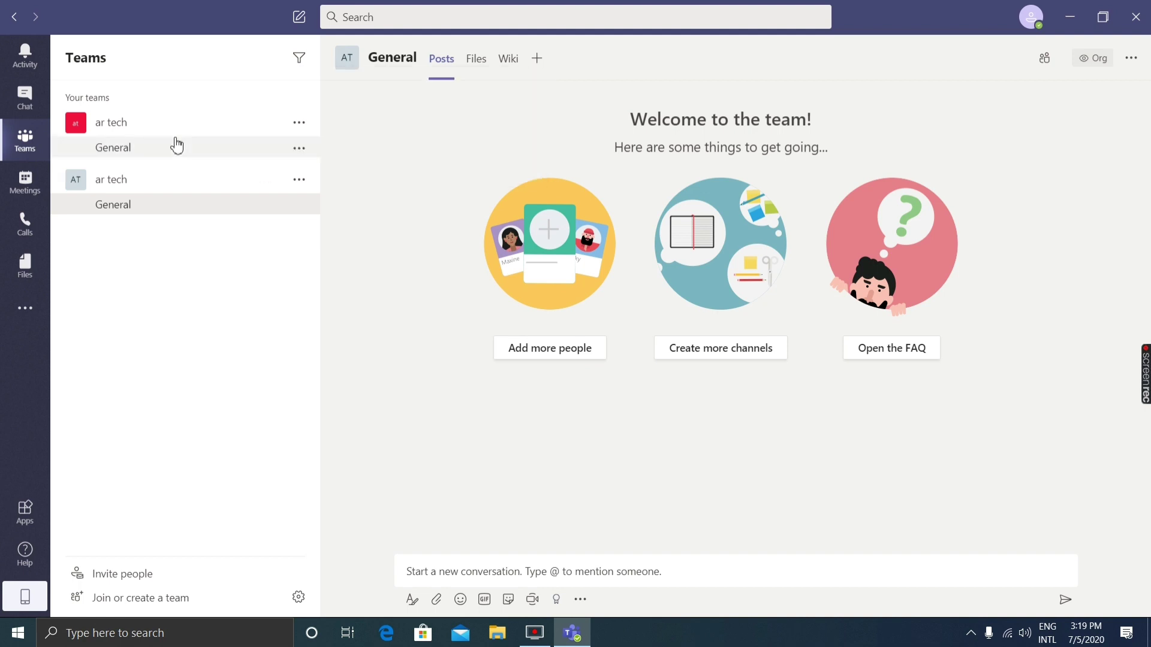
Collapse and re-expand the new ar tech team, then view Activity and then Chat.
{"action": "left_click", "coordinate": [179, 186]}
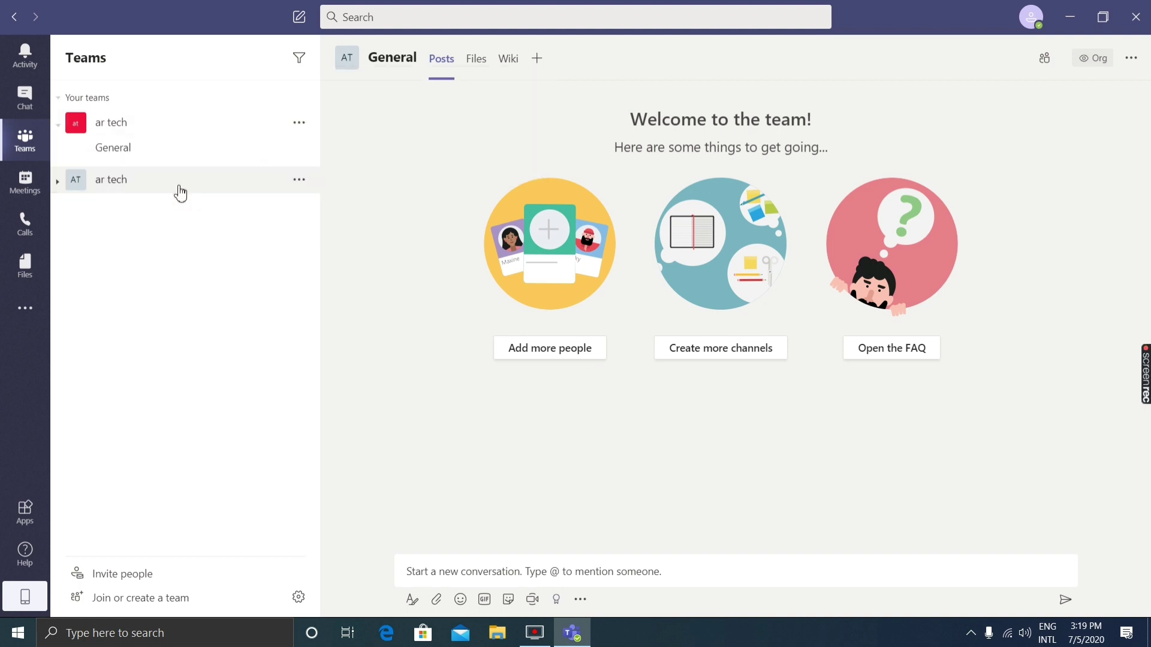
{"action": "left_click", "coordinate": [180, 190]}
{"action": "left_click", "coordinate": [180, 191]}
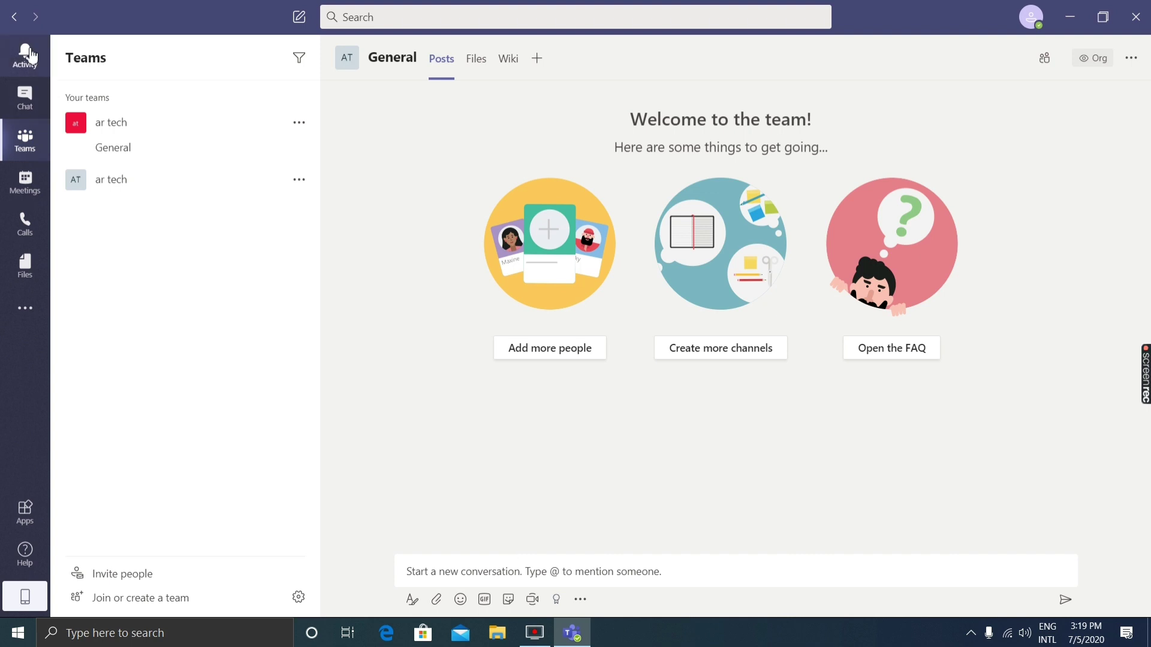
{"action": "left_click", "coordinate": [37, 73]}
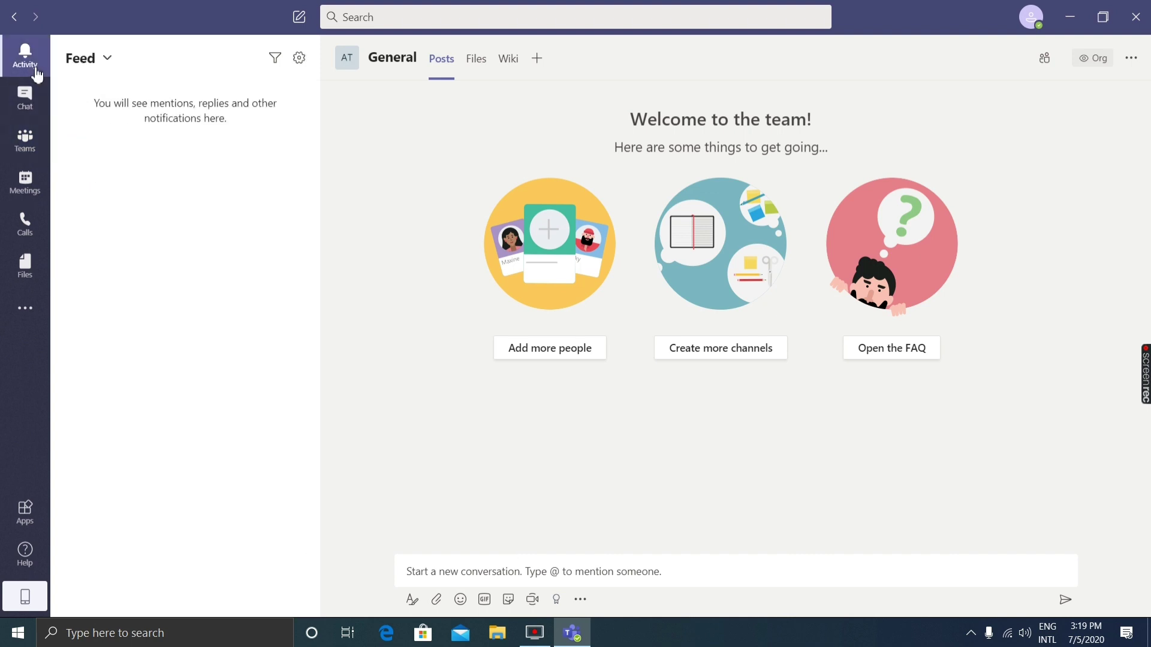
{"action": "left_click", "coordinate": [36, 104]}
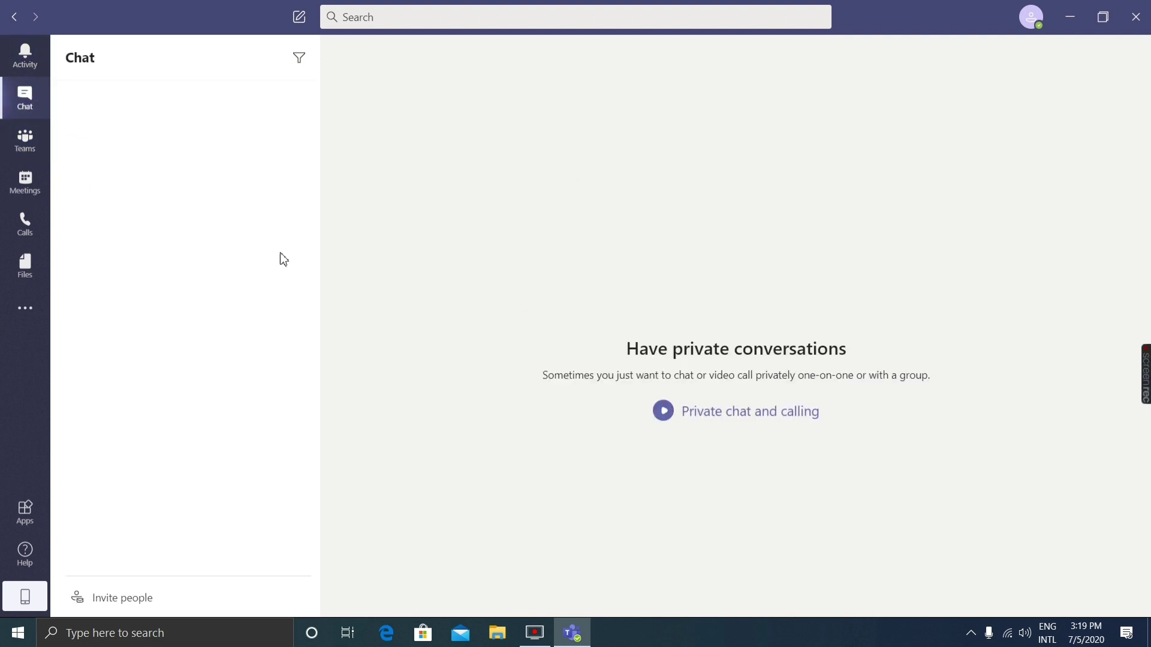
Go back to the Teams list, then switch to the Meetings page.
{"action": "left_click", "coordinate": [26, 157]}
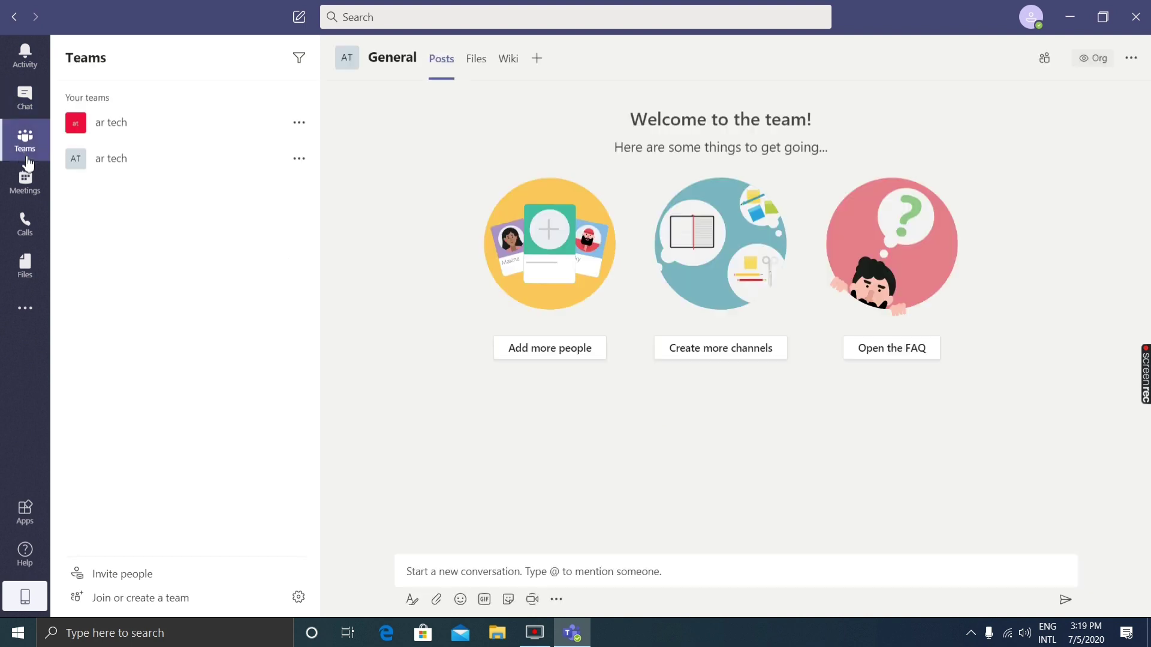
{"action": "left_click", "coordinate": [29, 188]}
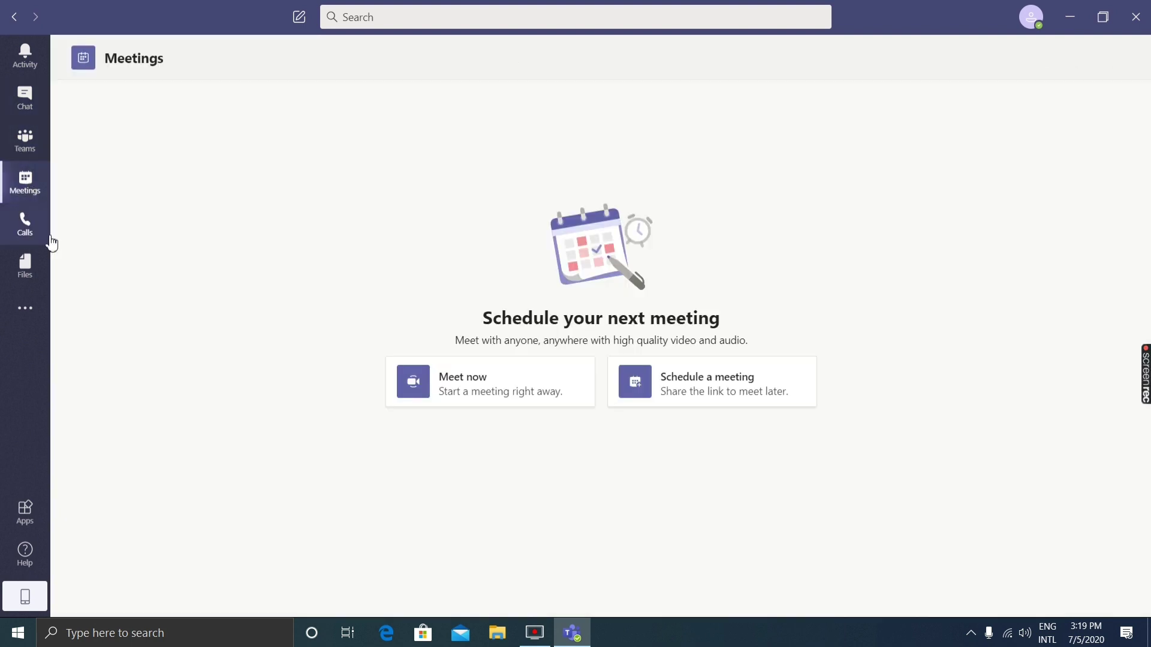
Start a Meet now instant meeting and turn the camera off before joining.
{"action": "left_click", "coordinate": [524, 397]}
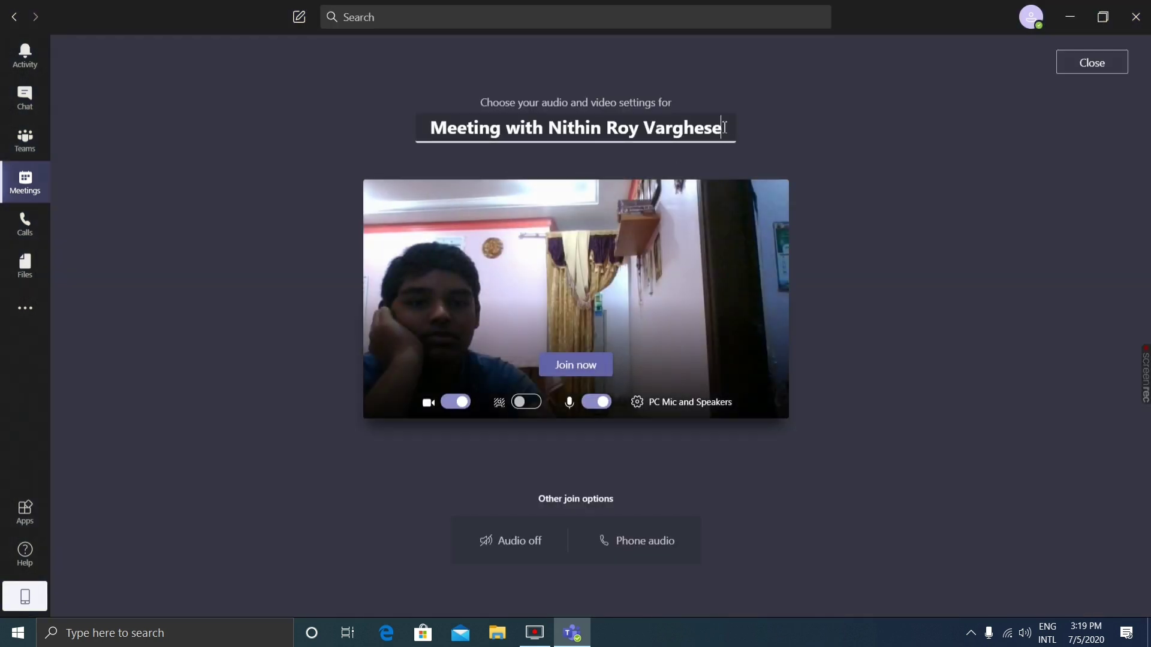
{"action": "left_click_drag", "start_coordinate": [724, 127], "coordinate": [725, 177]}
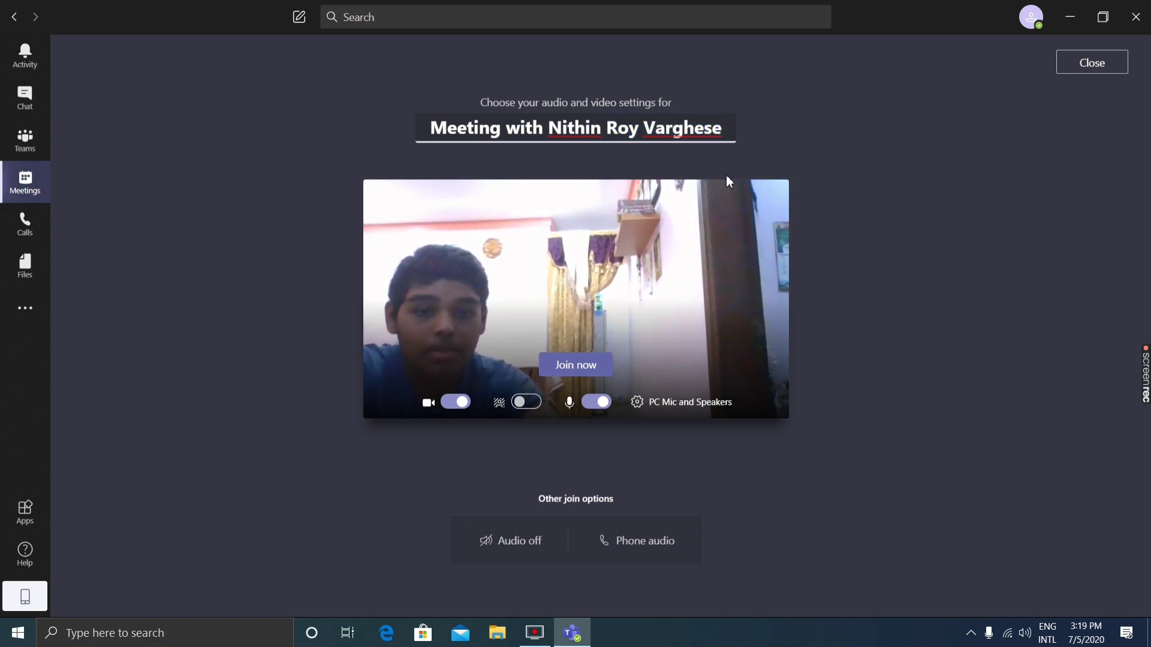
{"action": "left_click", "coordinate": [465, 402]}
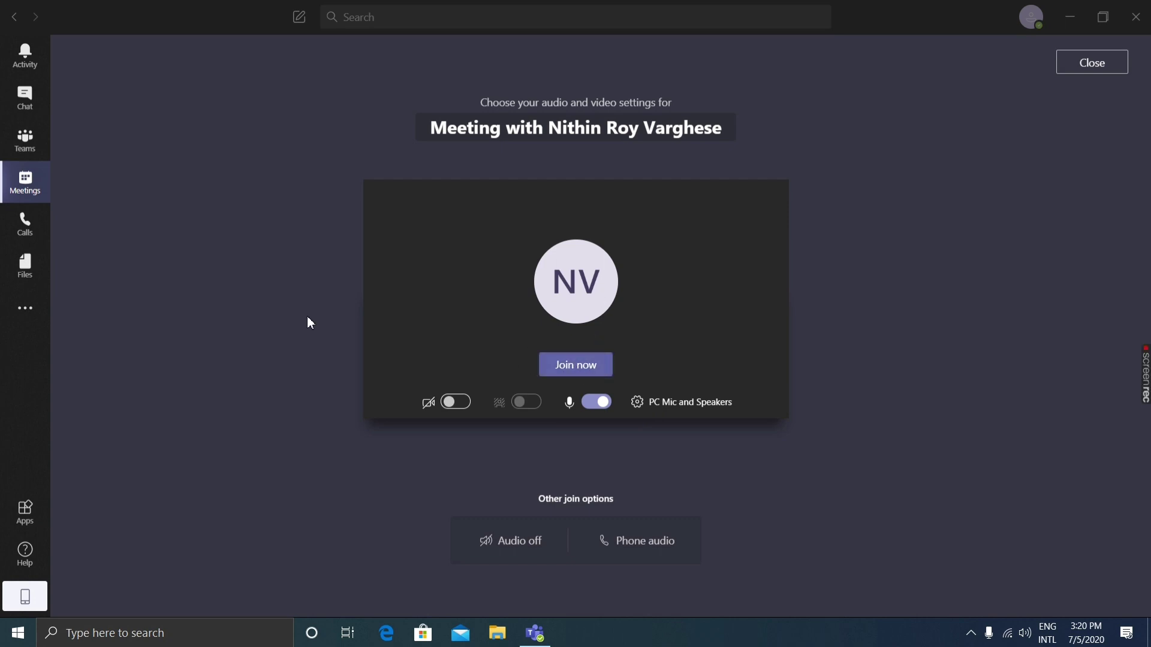
Switch to Calls, dismiss the Skype contact groups import notice, then open Files.
{"action": "left_click", "coordinate": [30, 237]}
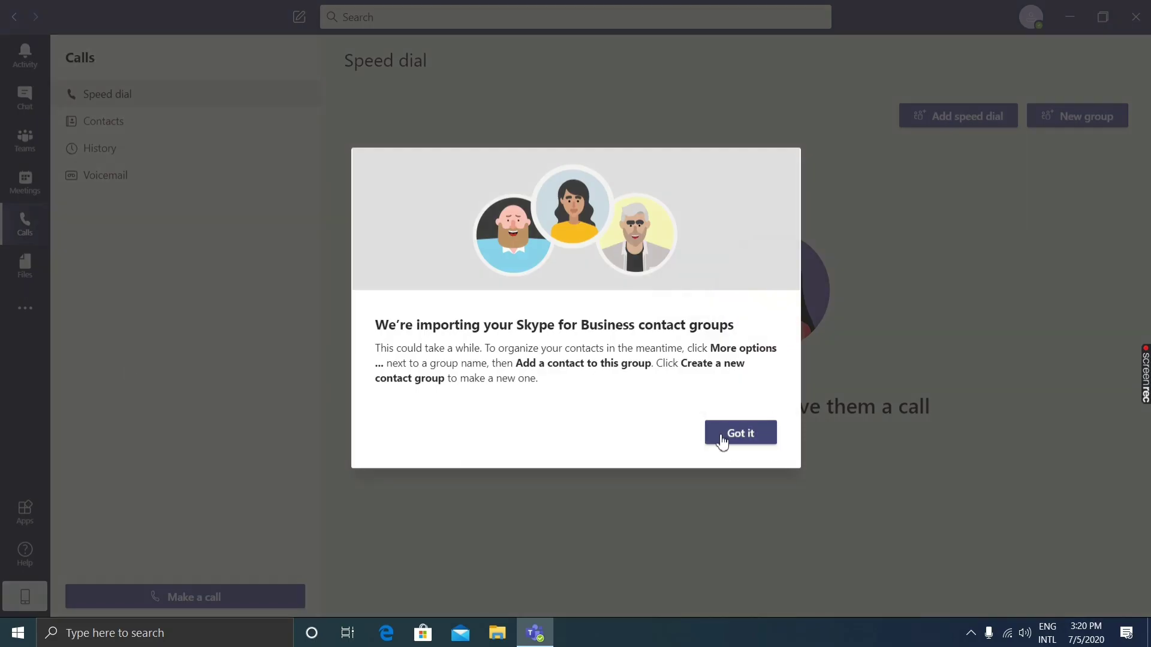
{"action": "left_click", "coordinate": [732, 440]}
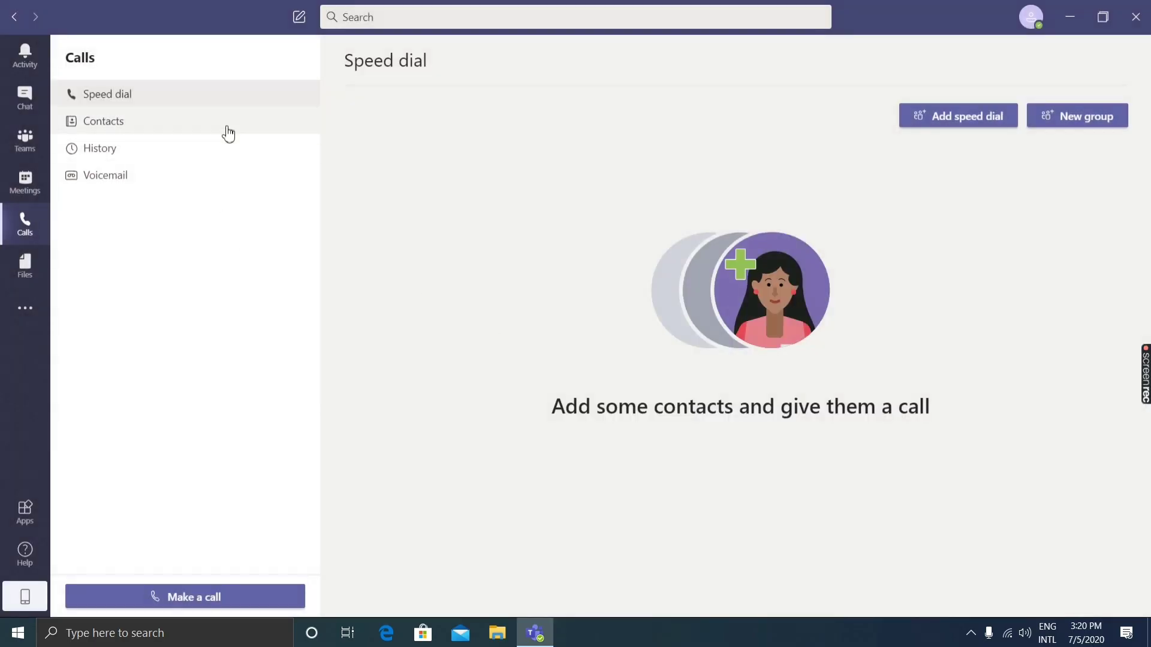
{"action": "left_click", "coordinate": [43, 279]}
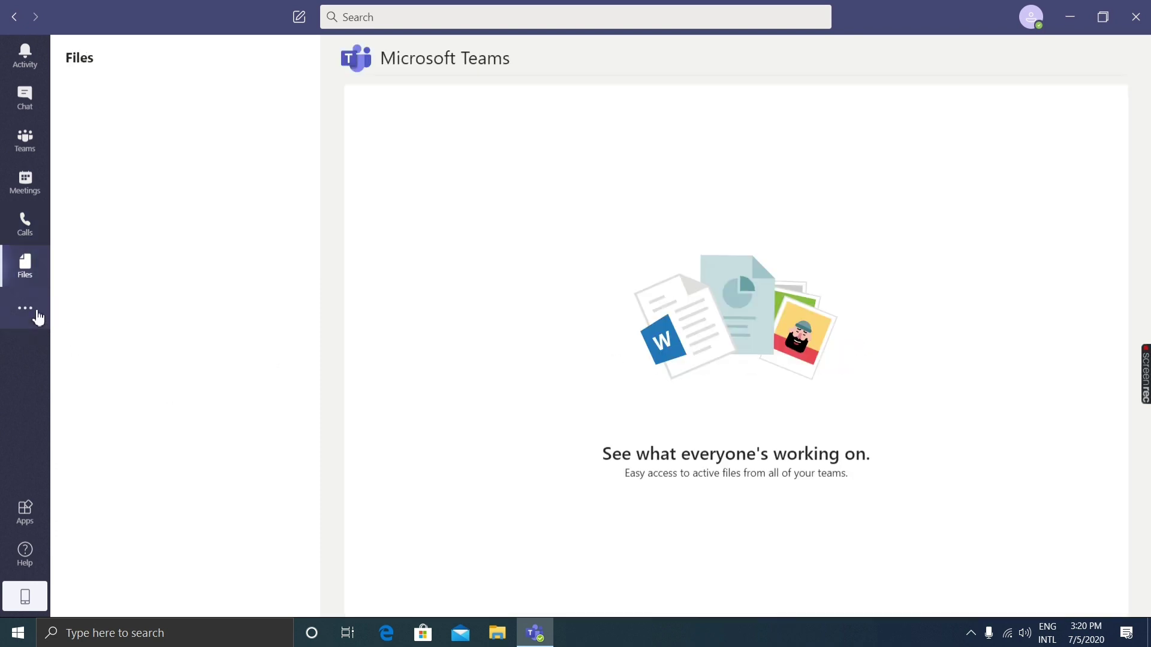
Browse the additional apps list and app store, then show the Files Downloads view.
{"action": "left_click", "coordinate": [35, 311]}
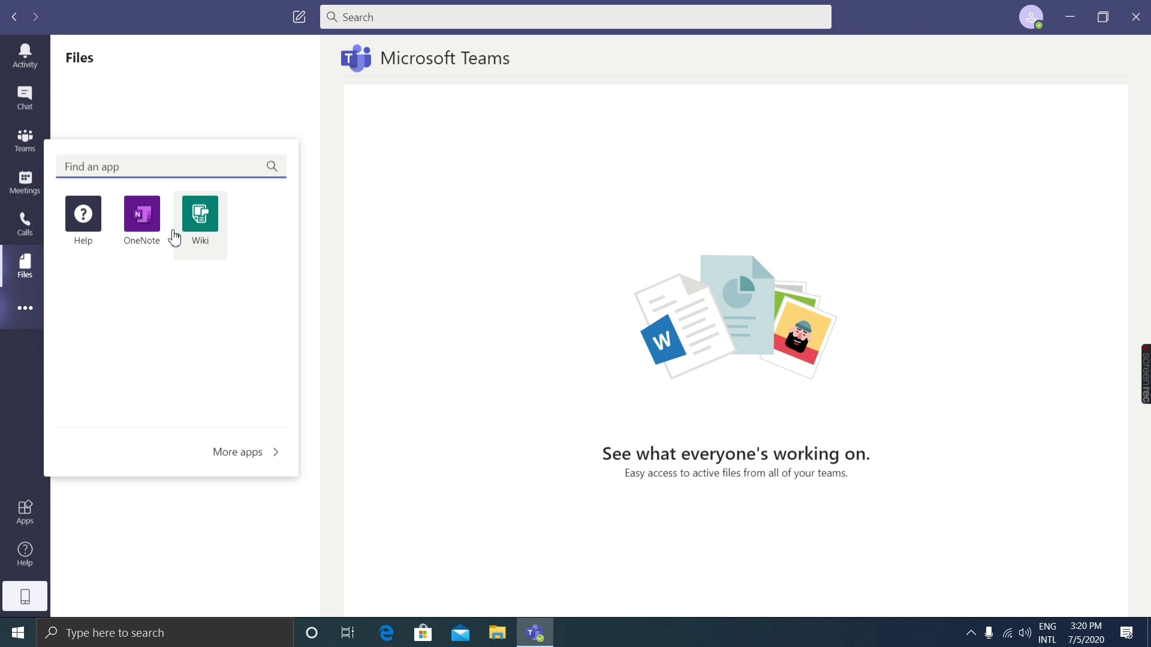
{"action": "left_click", "coordinate": [333, 269]}
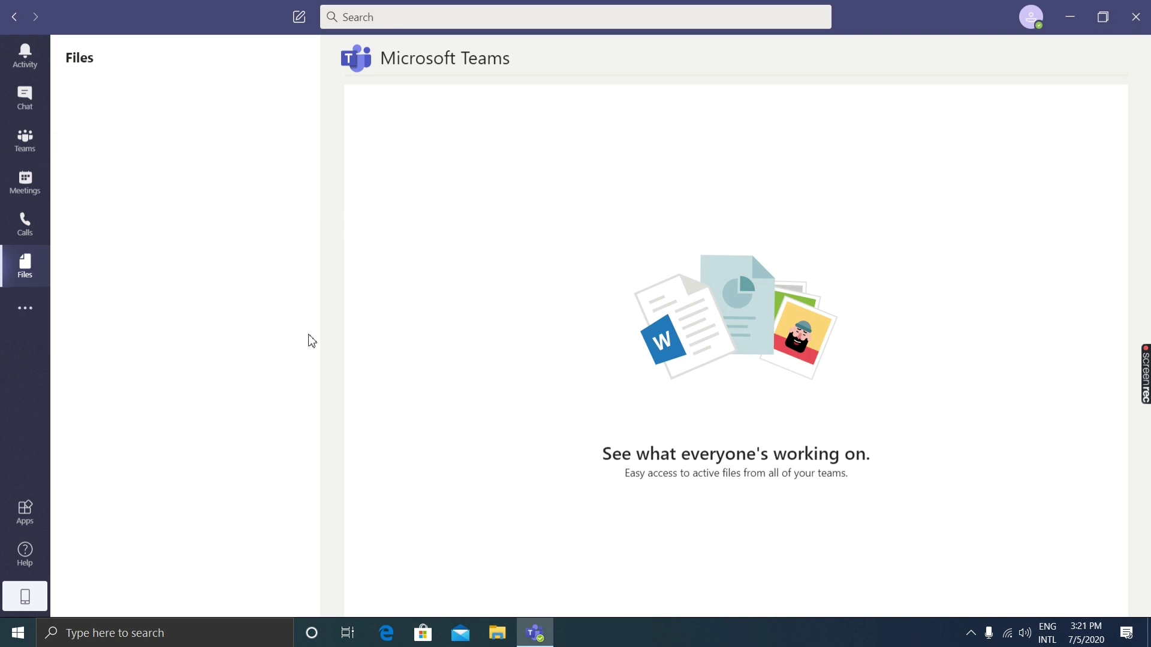
{"action": "left_click", "coordinate": [30, 515]}
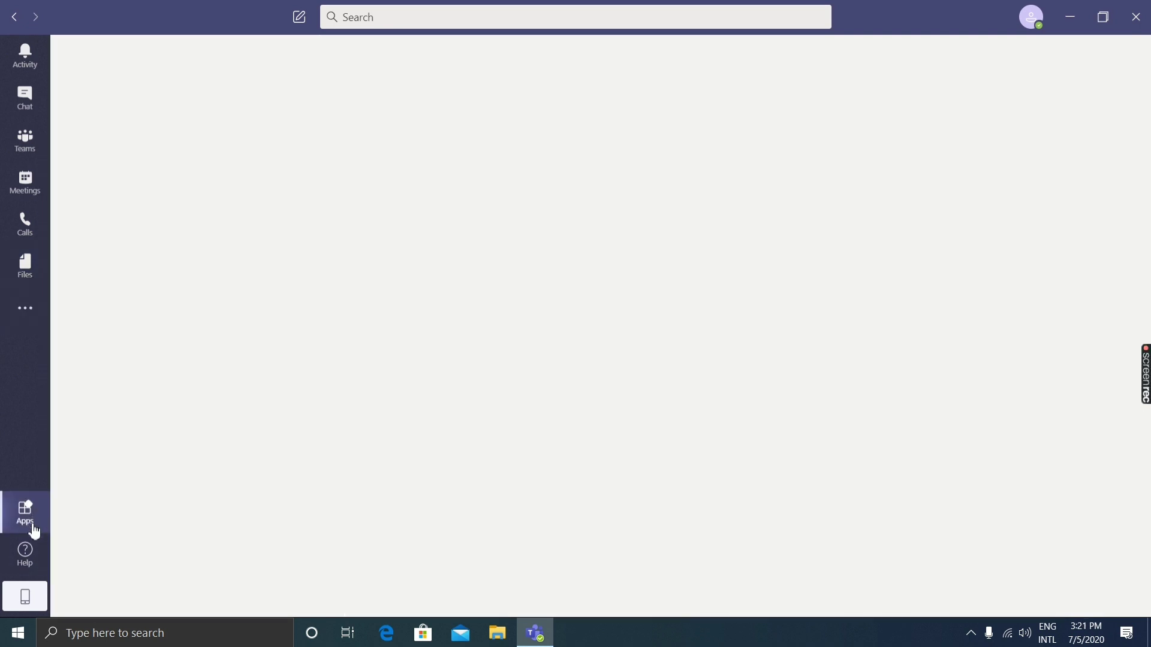
{"action": "left_click", "coordinate": [18, 308]}
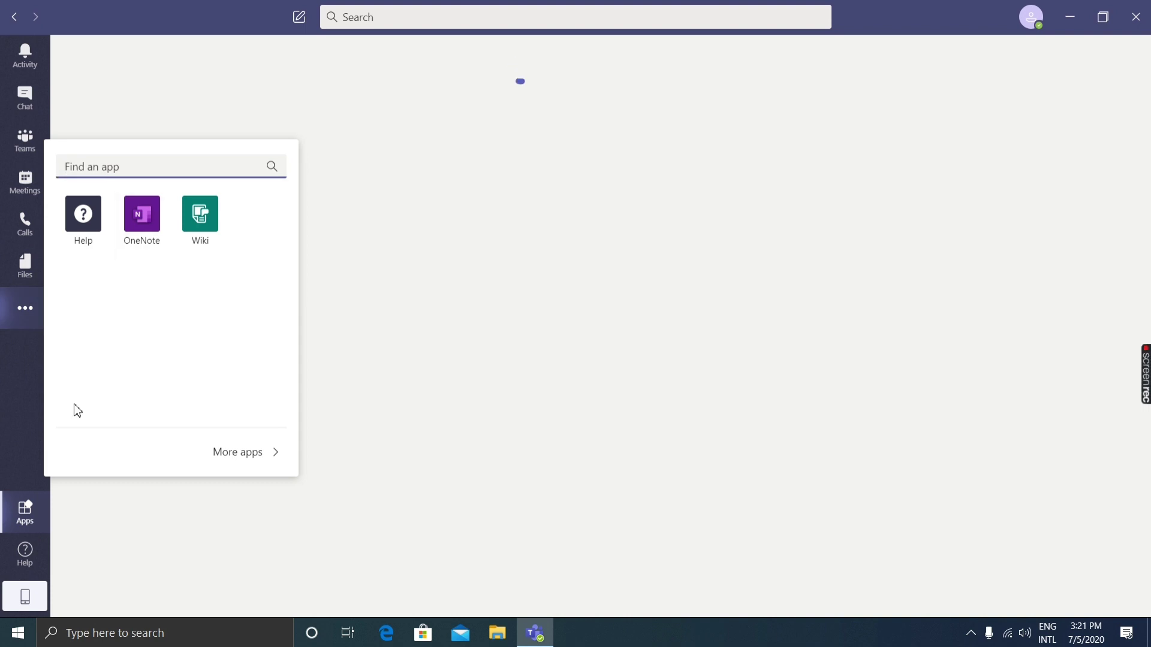
{"action": "left_click", "coordinate": [31, 319]}
{"action": "left_click", "coordinate": [28, 280]}
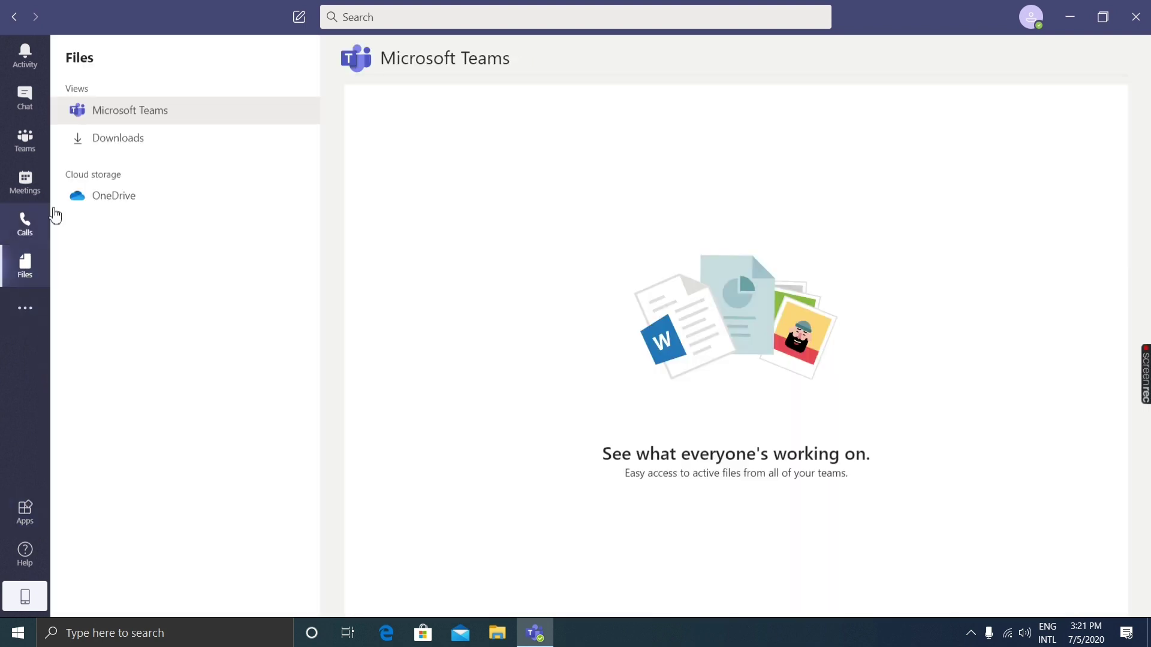
{"action": "left_click", "coordinate": [193, 141]}
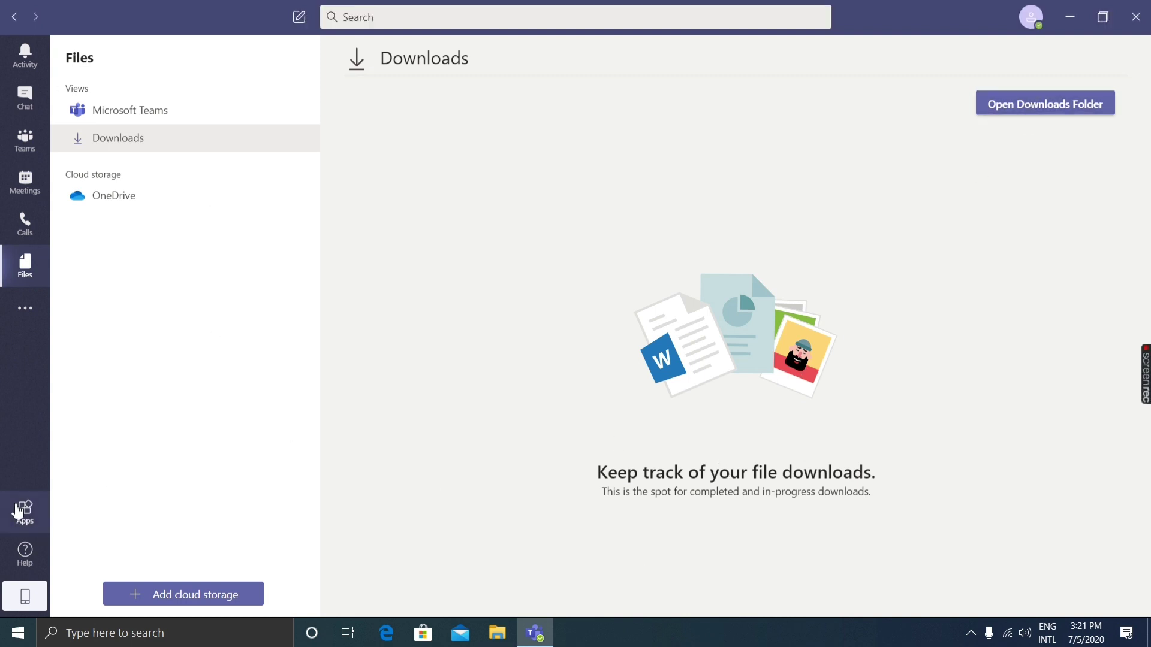
Open the Apps store and scroll through the grid of available apps.
{"action": "left_click", "coordinate": [37, 532]}
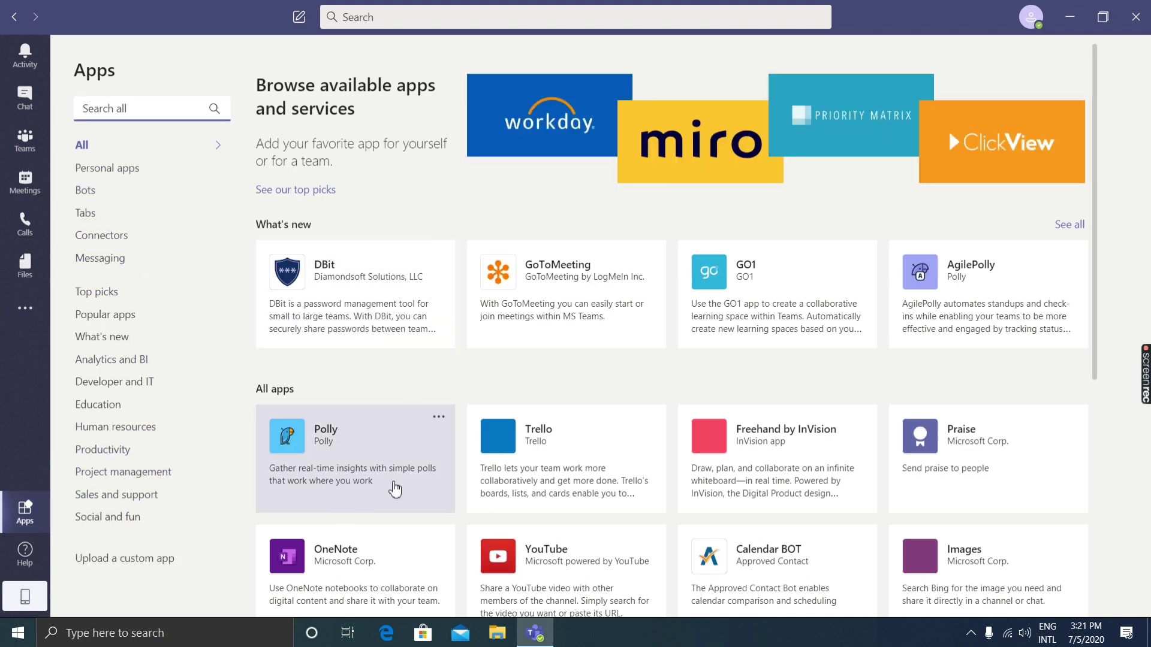
{"action": "scroll", "coordinate": [431, 476], "scroll_direction": "down", "scroll_amount": 6}
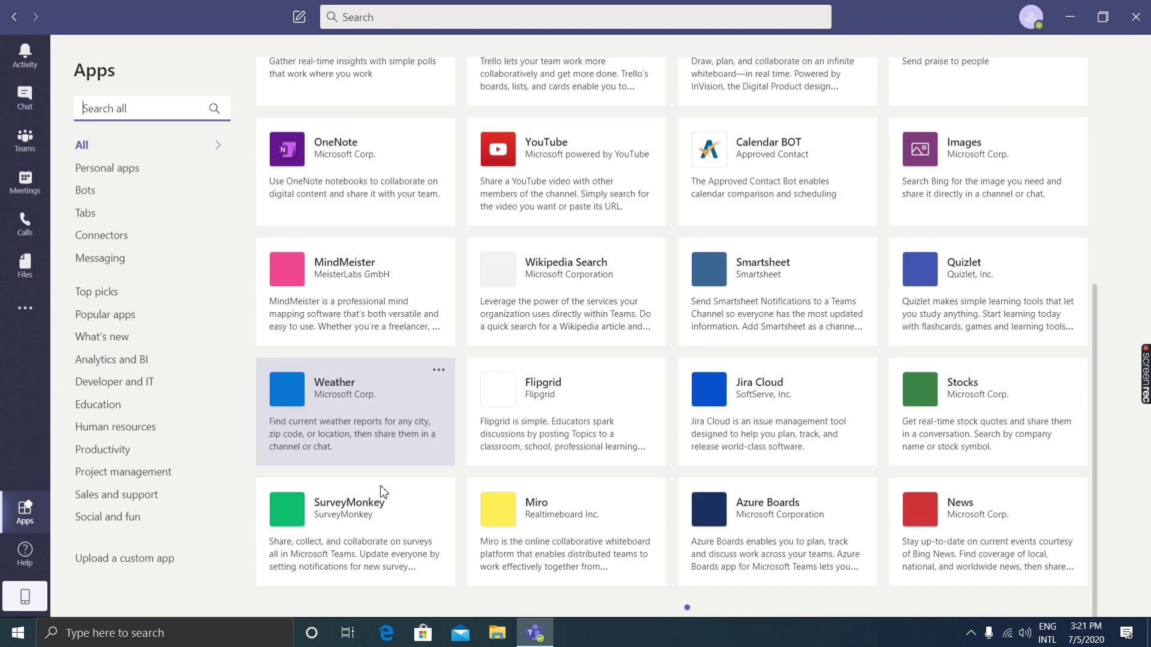
{"action": "scroll", "coordinate": [385, 496], "scroll_direction": "down", "scroll_amount": 1}
Look at the Help menu's Teams mobile app code, then close that dialog.
{"action": "left_click", "coordinate": [20, 565]}
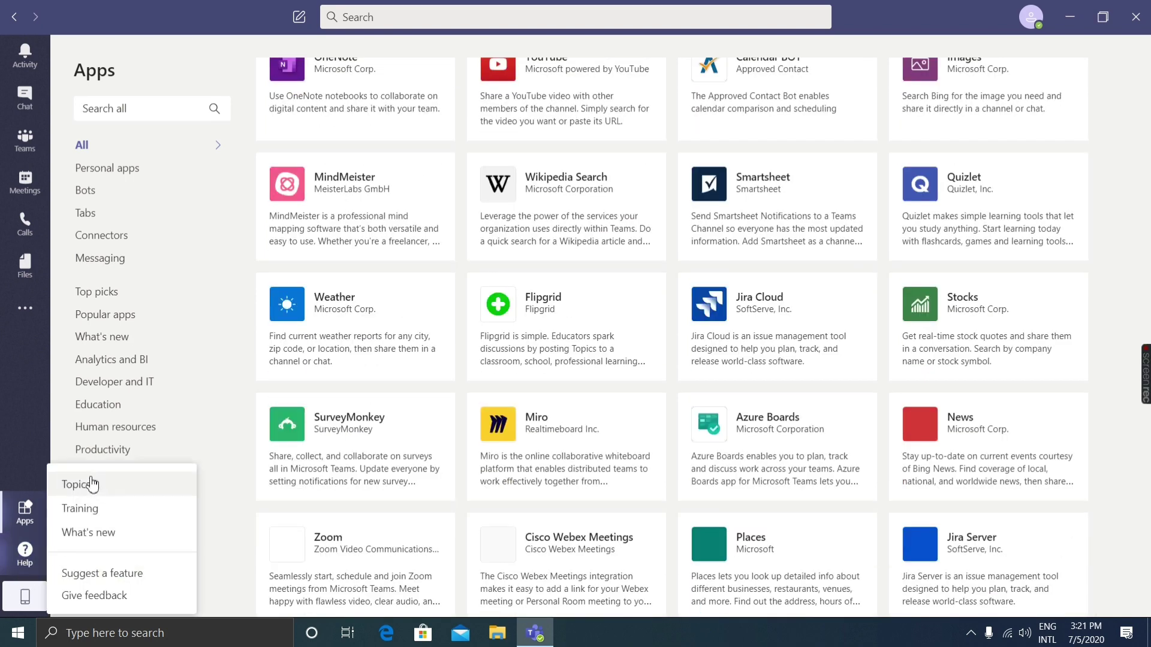
{"action": "left_click", "coordinate": [34, 602]}
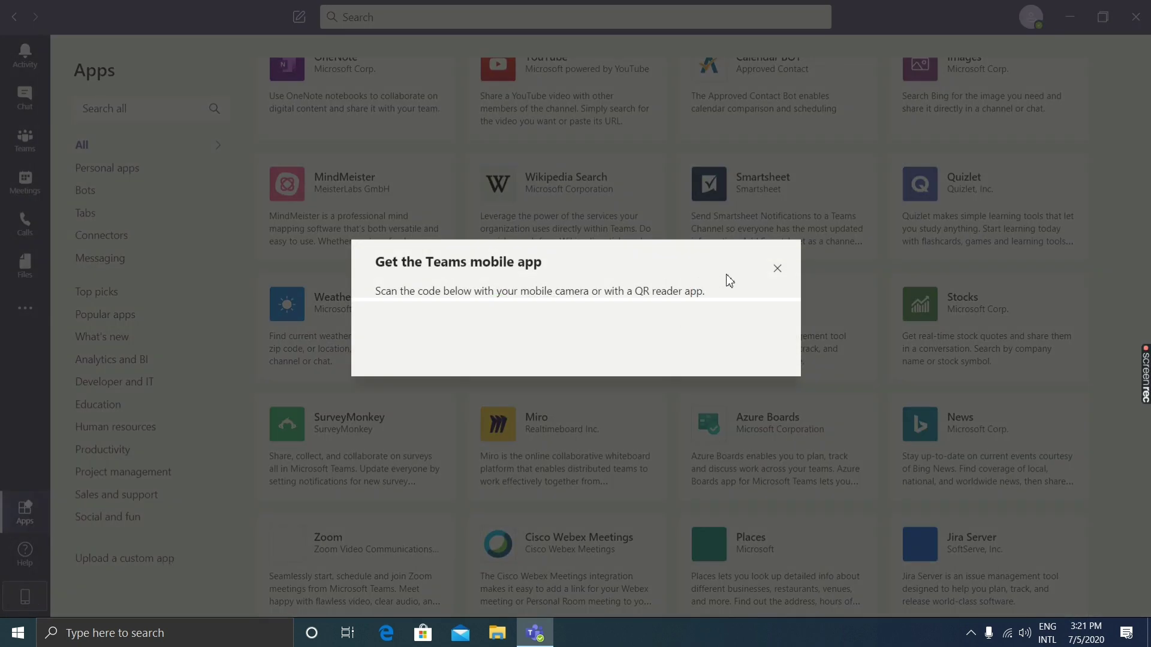
{"action": "left_click", "coordinate": [777, 269]}
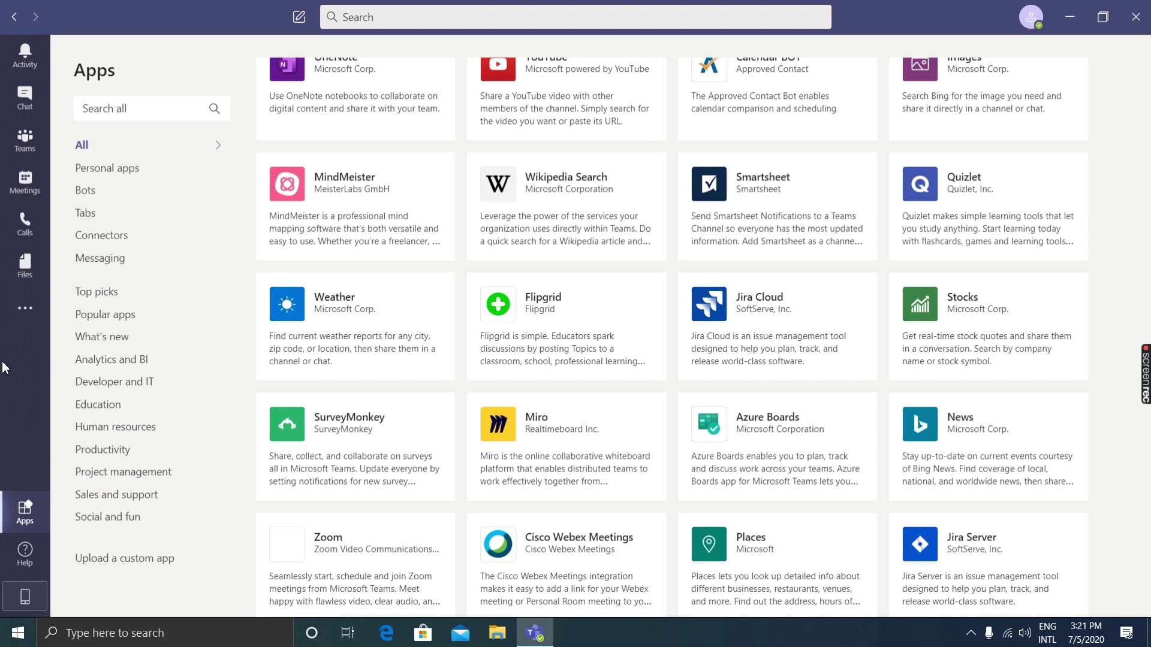
Move between the Teams, Meetings and Chat pages in the left rail.
{"action": "left_click", "coordinate": [33, 144]}
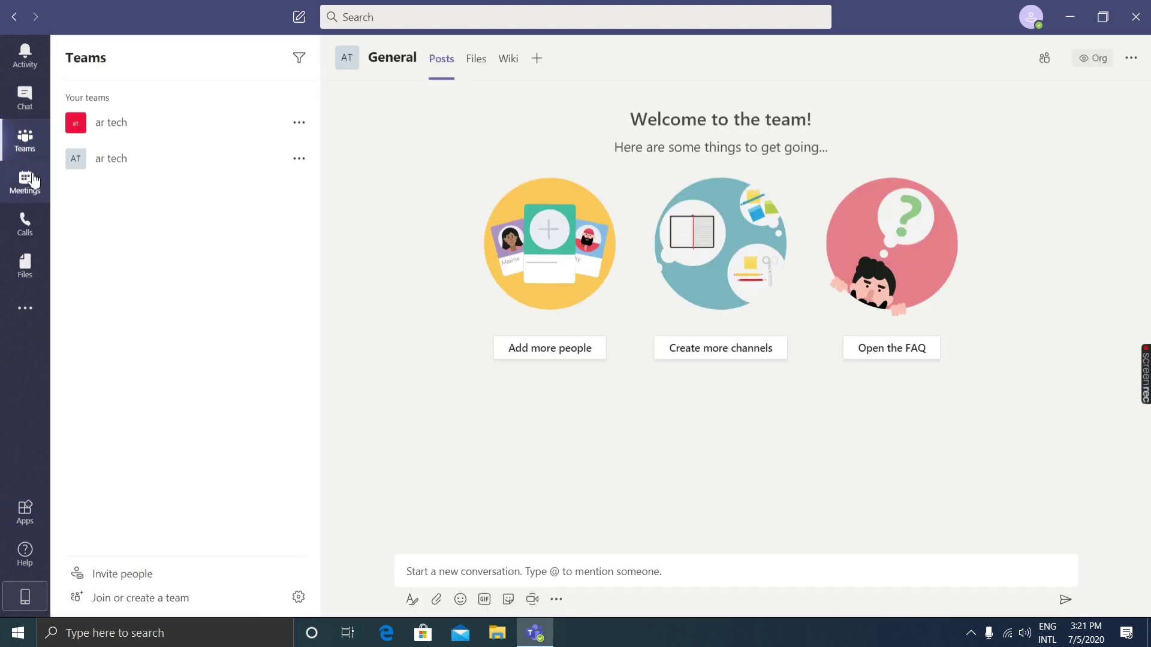
{"action": "left_click", "coordinate": [34, 181]}
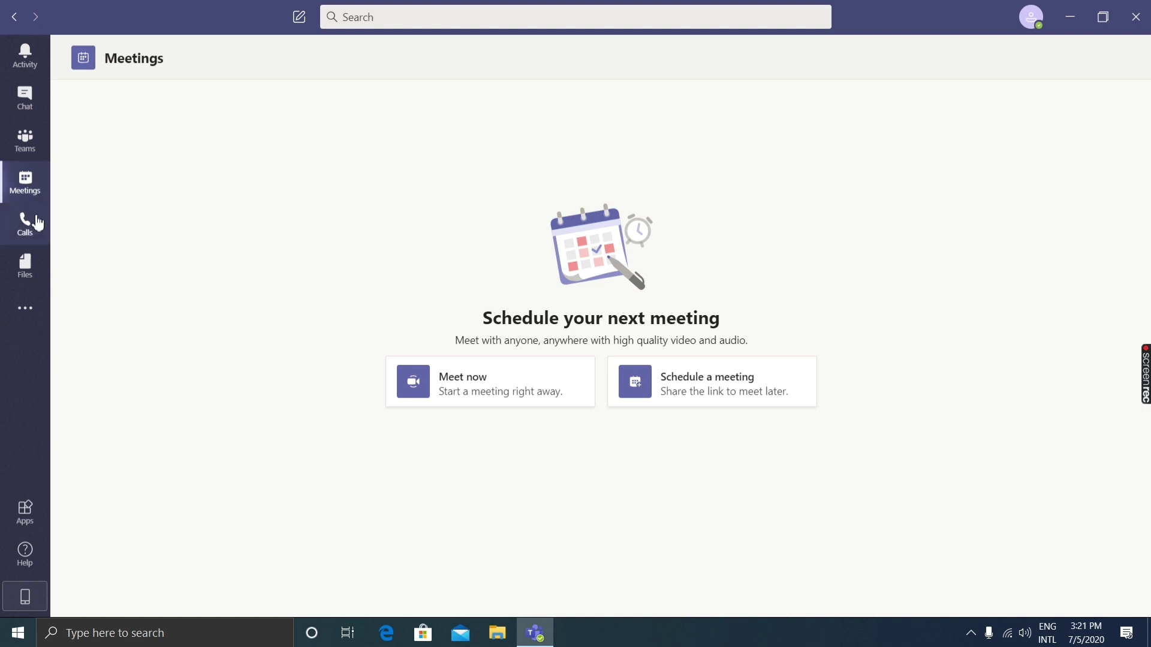
{"action": "left_click", "coordinate": [17, 103]}
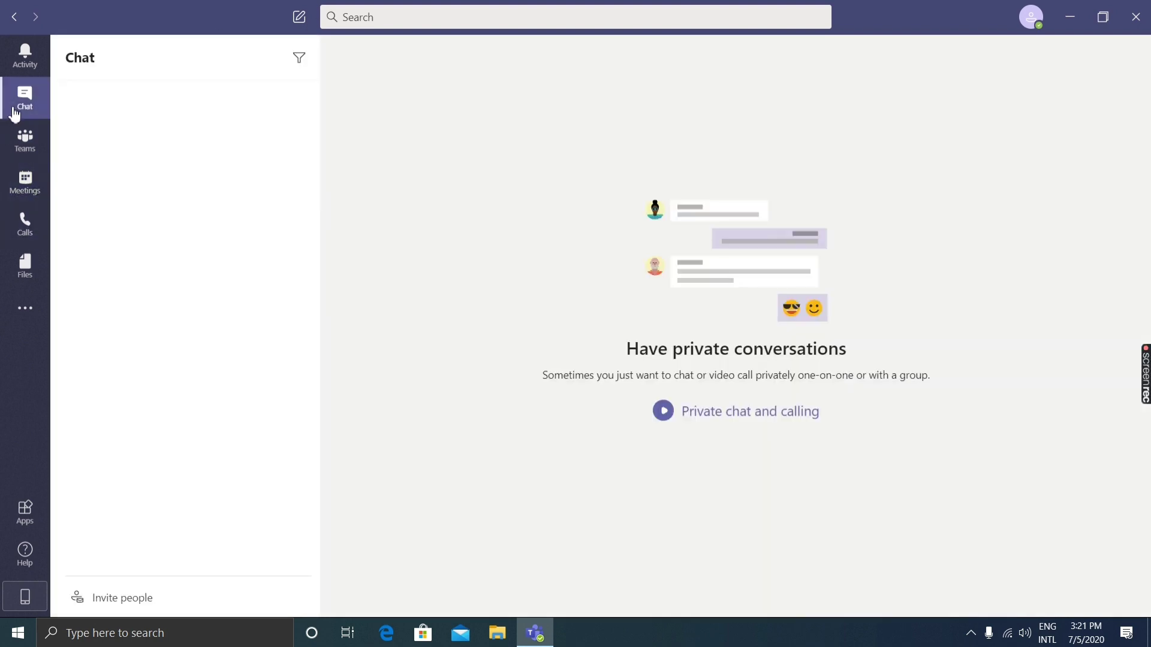
Open the Teams list and show the second ar tech team's General channel.
{"action": "left_click", "coordinate": [25, 137]}
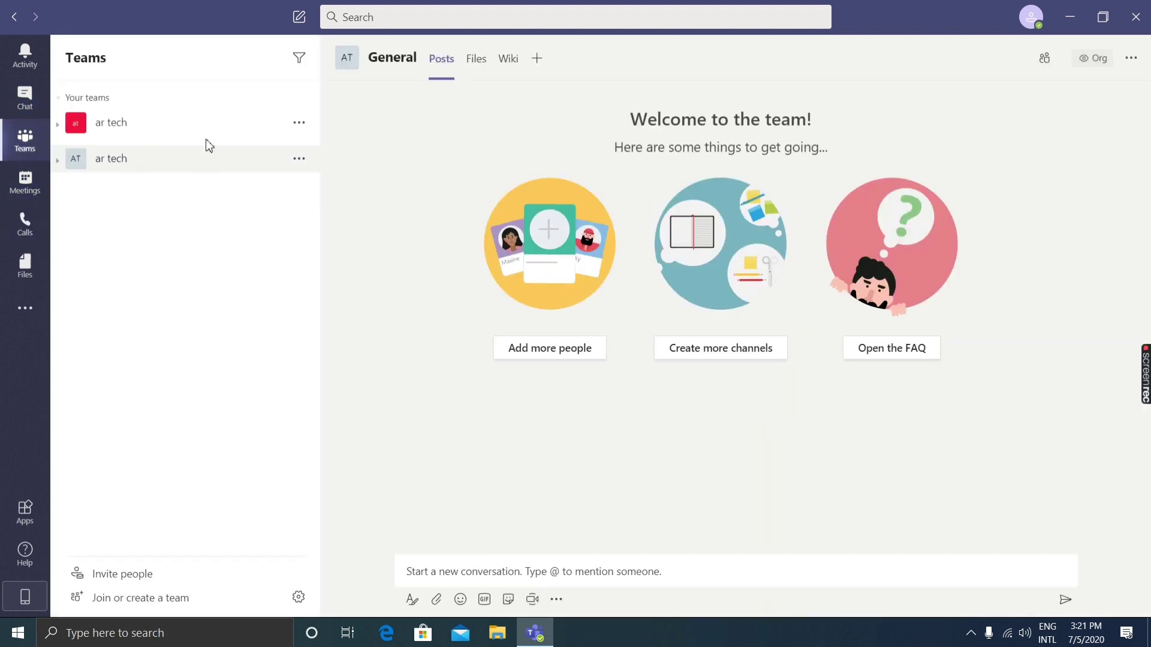
{"action": "left_click", "coordinate": [163, 137]}
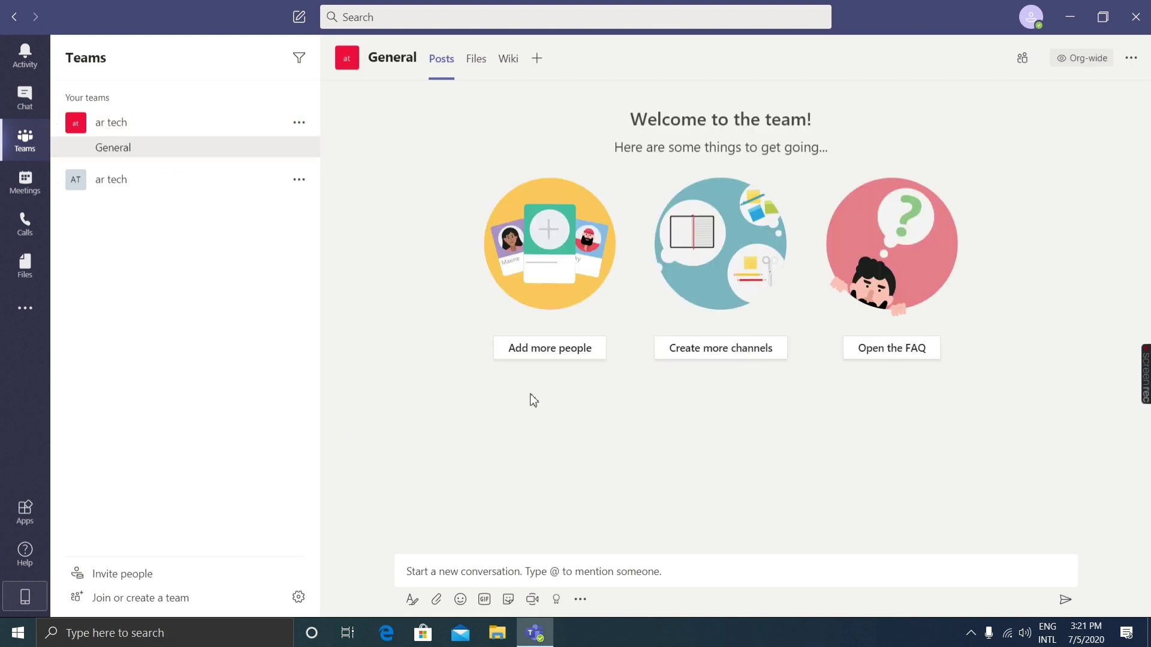
{"action": "left_click", "coordinate": [109, 179]}
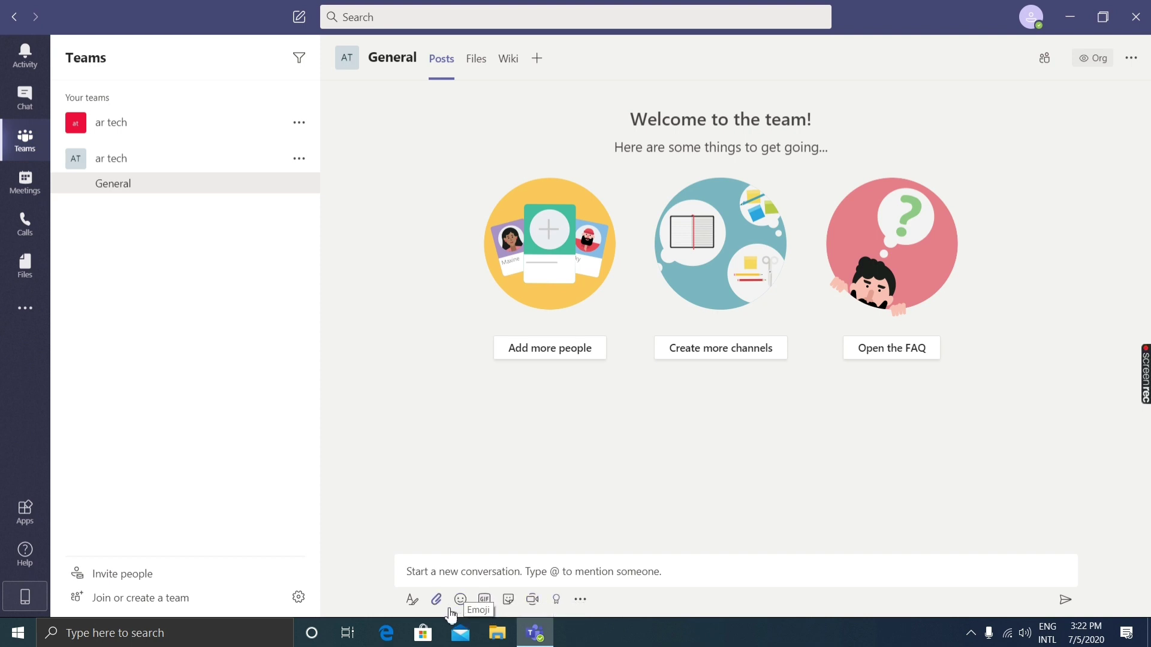
Close the Teams desktop window, leaving Teams running in the background.
{"action": "left_click", "coordinate": [1147, 7]}
{"action": "left_click_drag", "start_coordinate": [699, 449], "coordinate": [551, 474]}
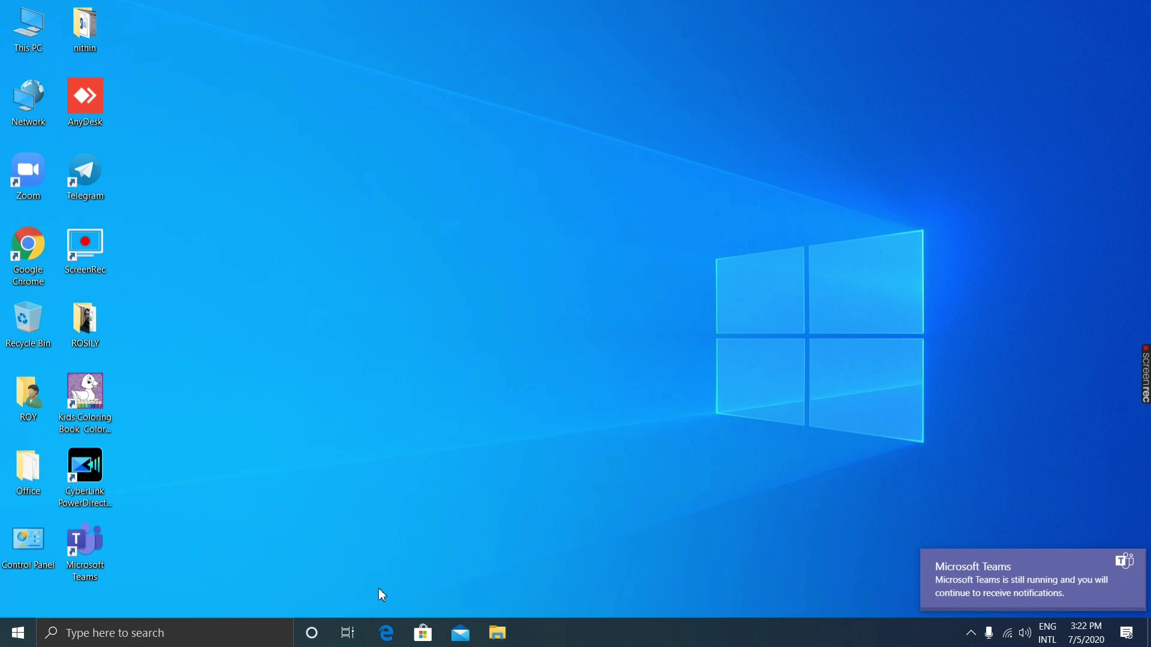
{"action": "mouse_move", "coordinate": [1148, 389]}
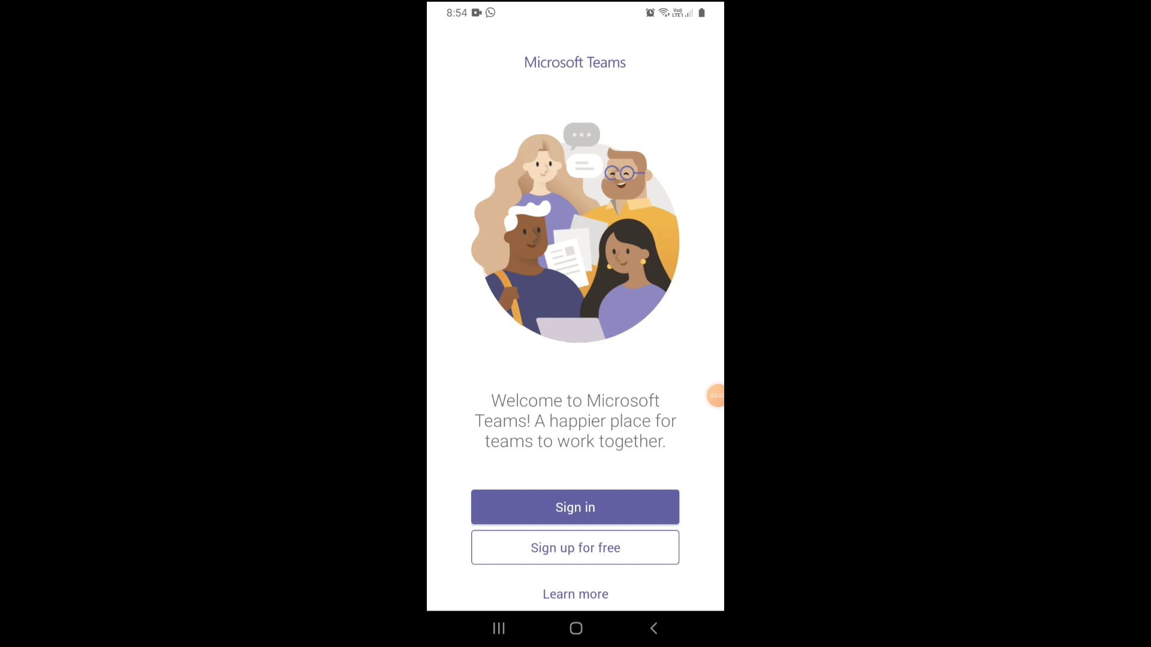
Start Sign in on the Android app and submit the account e-mail using the autocomplete suggestion.
{"action": "left_click_drag", "start_coordinate": [706, 405], "coordinate": [706, 261]}
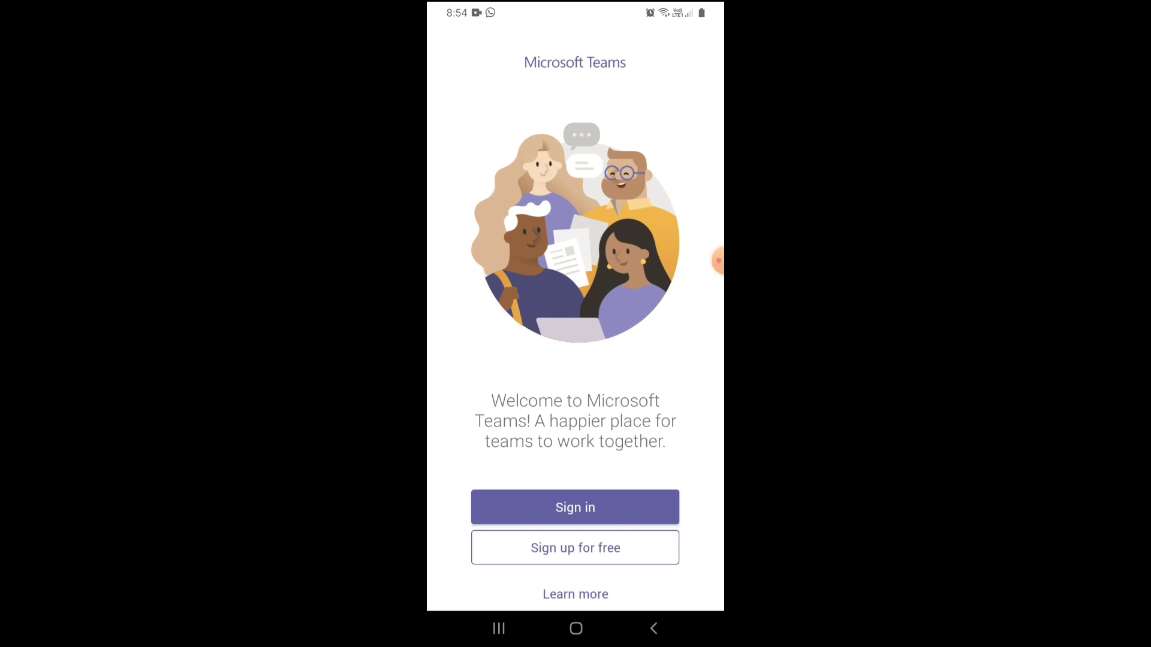
{"action": "left_click", "coordinate": [575, 507]}
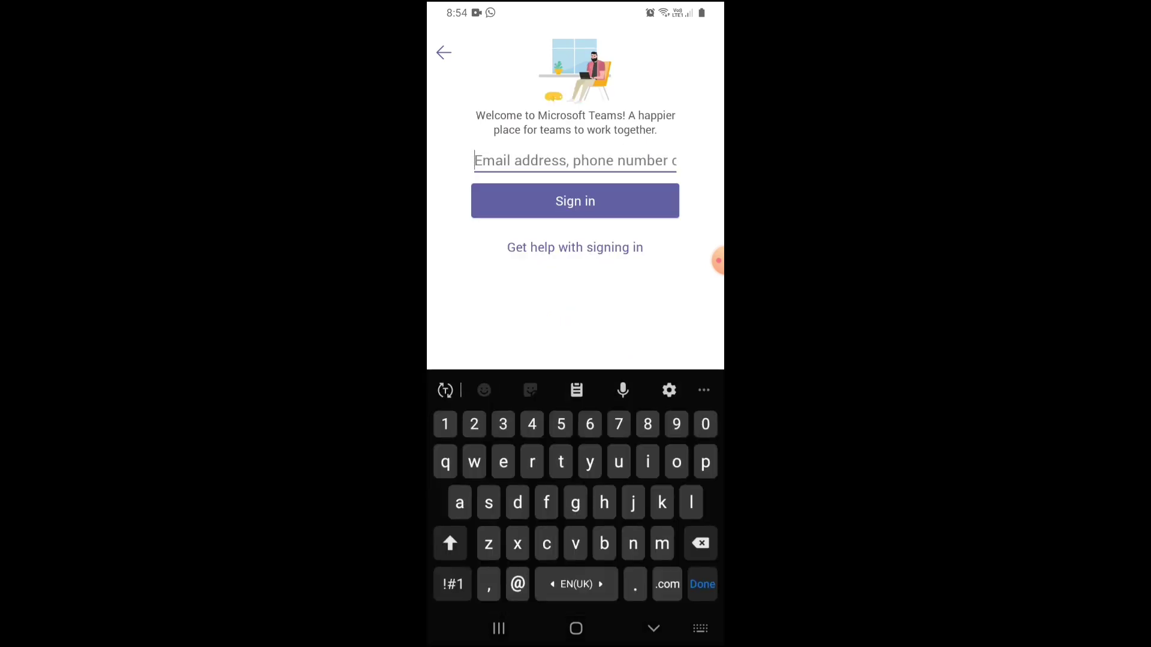
{"action": "left_click", "coordinate": [539, 160]}
{"action": "type", "text": "ni"}
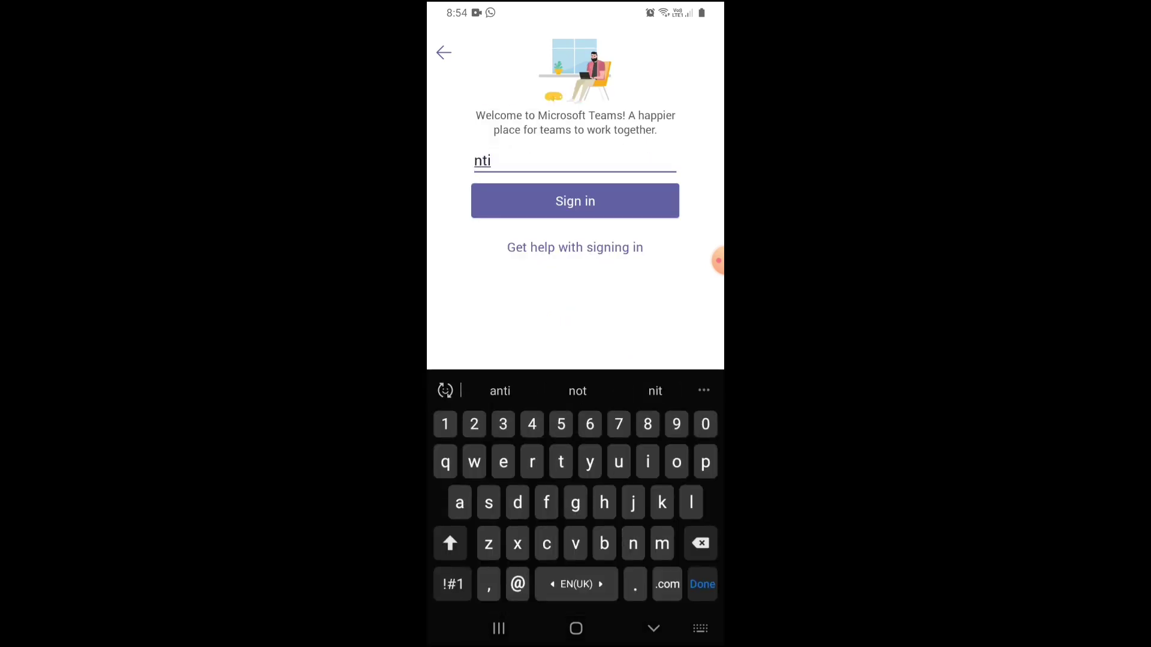
{"action": "key", "text": "BackSpace"}
{"action": "type", "text": "ithin"}
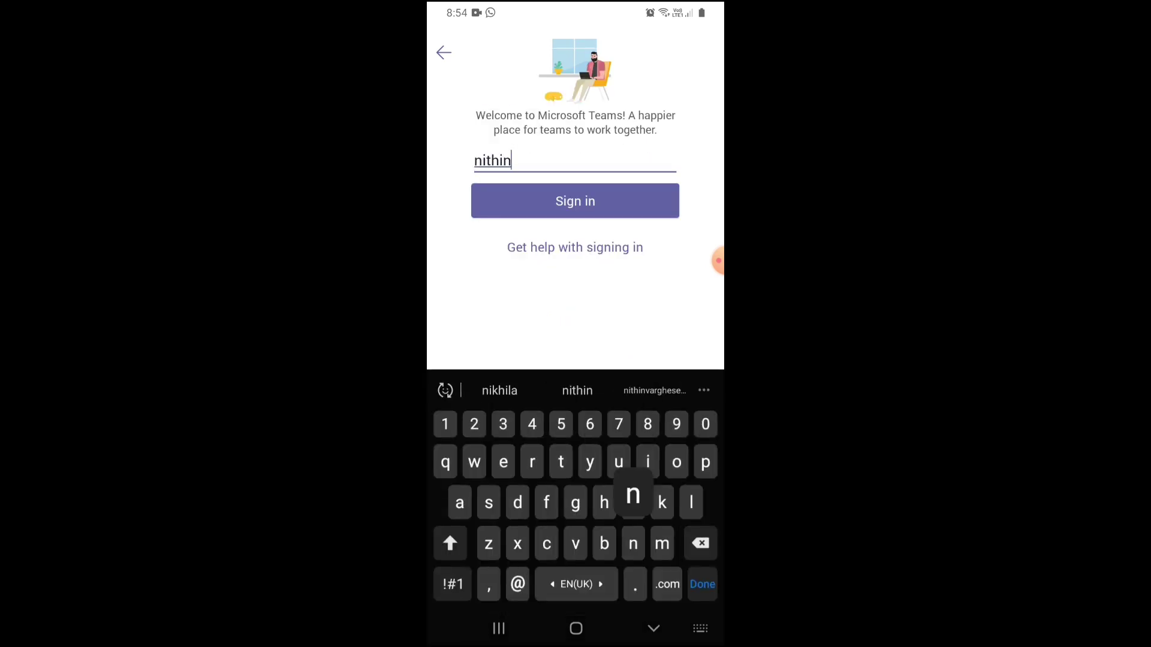
{"action": "left_click", "coordinate": [497, 390]}
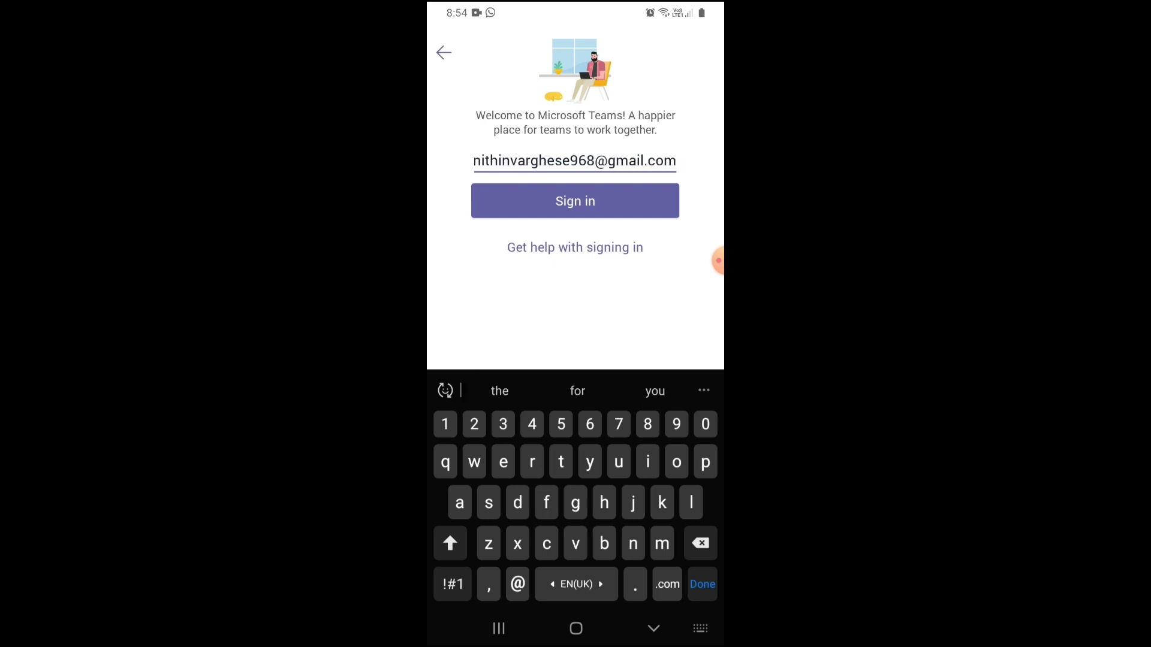
{"action": "left_click", "coordinate": [575, 200]}
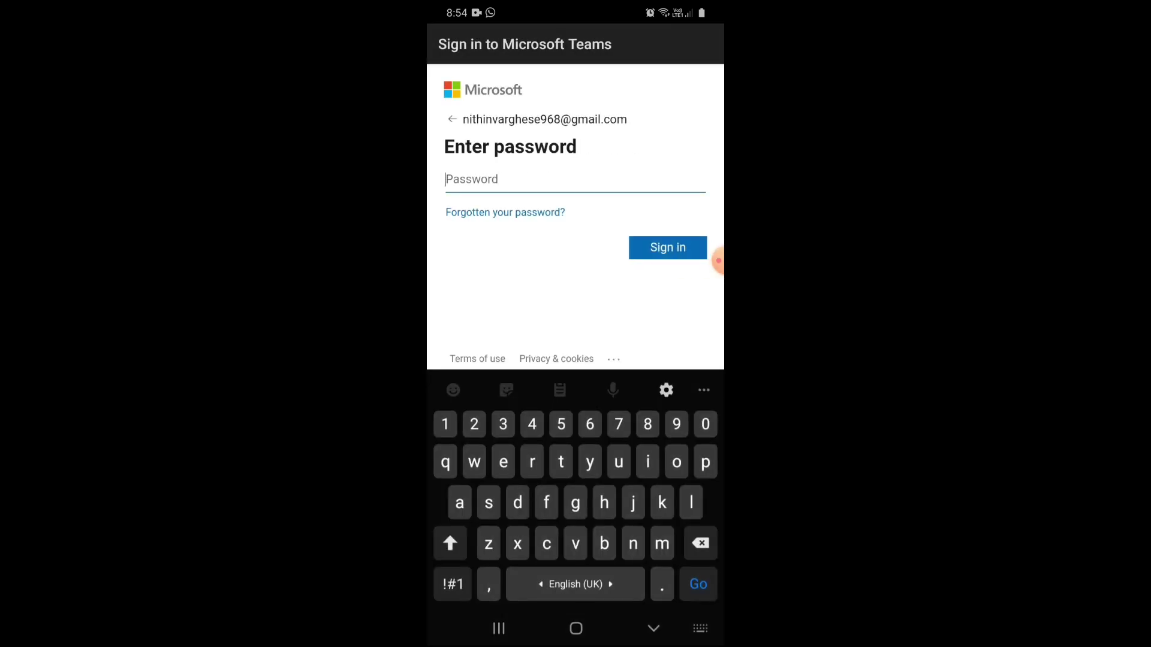
Enter the account password, sign in, and choose the ar tech organisation.
{"action": "left_click", "coordinate": [453, 584]}
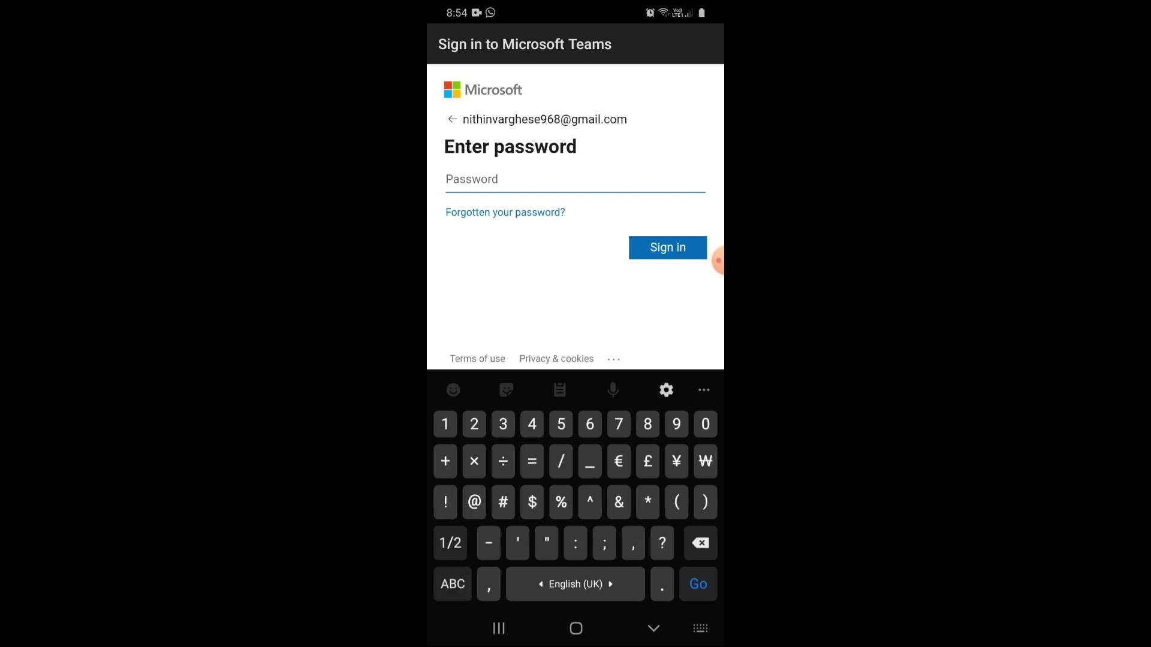
{"action": "type", "text": "@"}
{"action": "left_click", "coordinate": [453, 584]}
{"action": "type", "text": "*******0"}
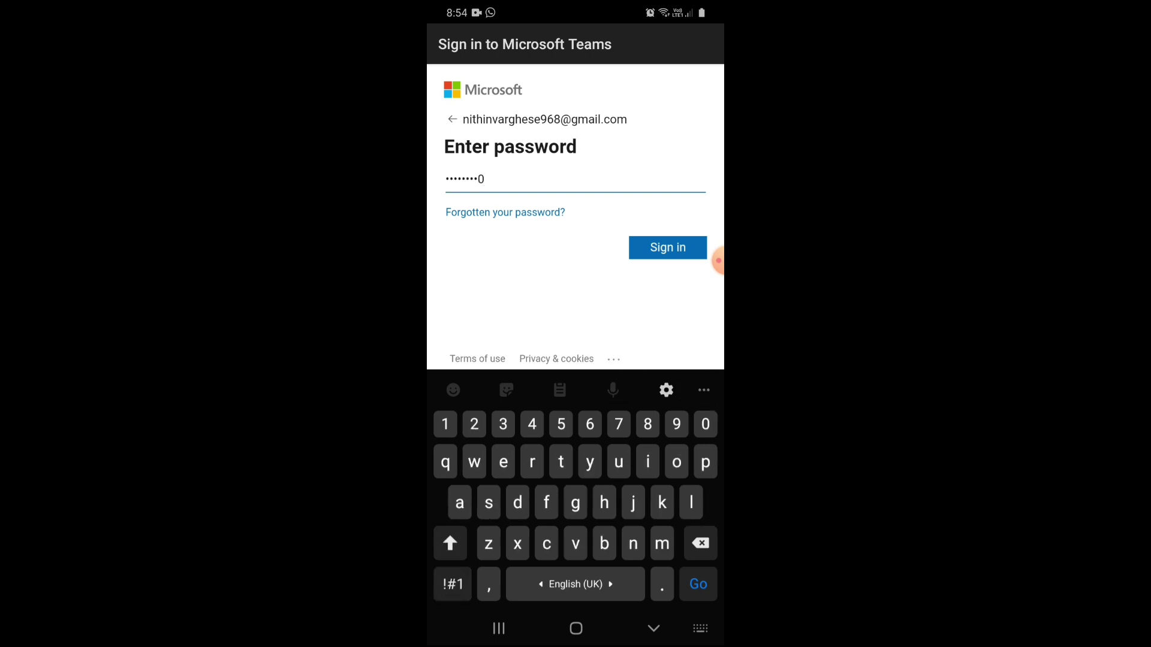
{"action": "left_click", "coordinate": [667, 248]}
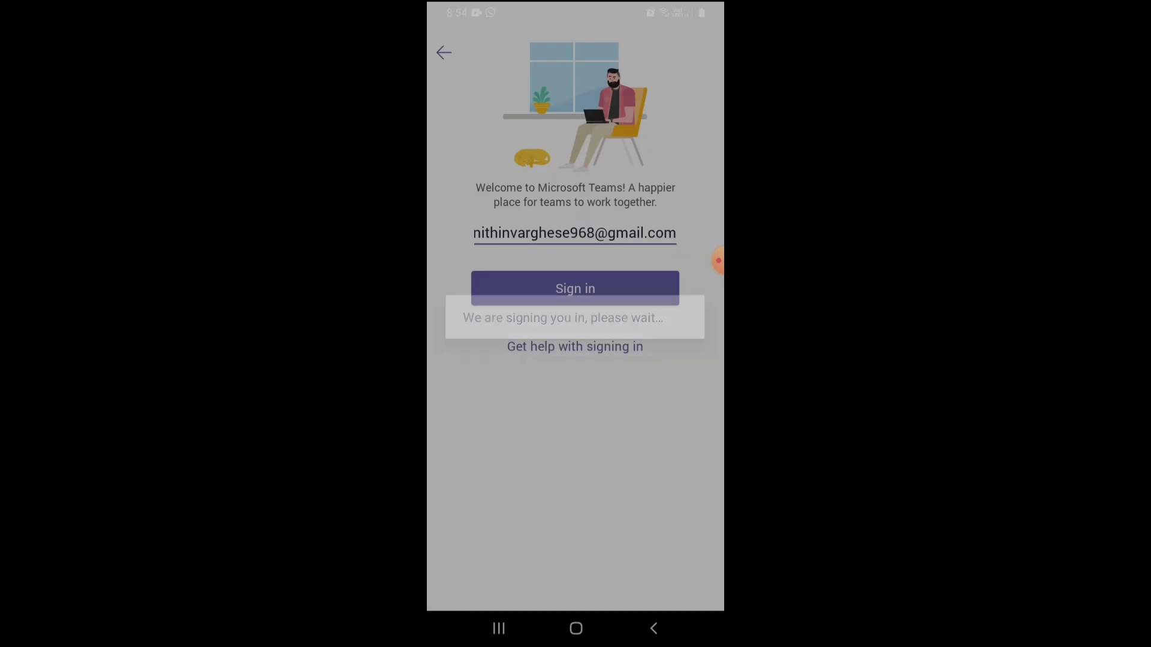
{"action": "left_click", "coordinate": [480, 81]}
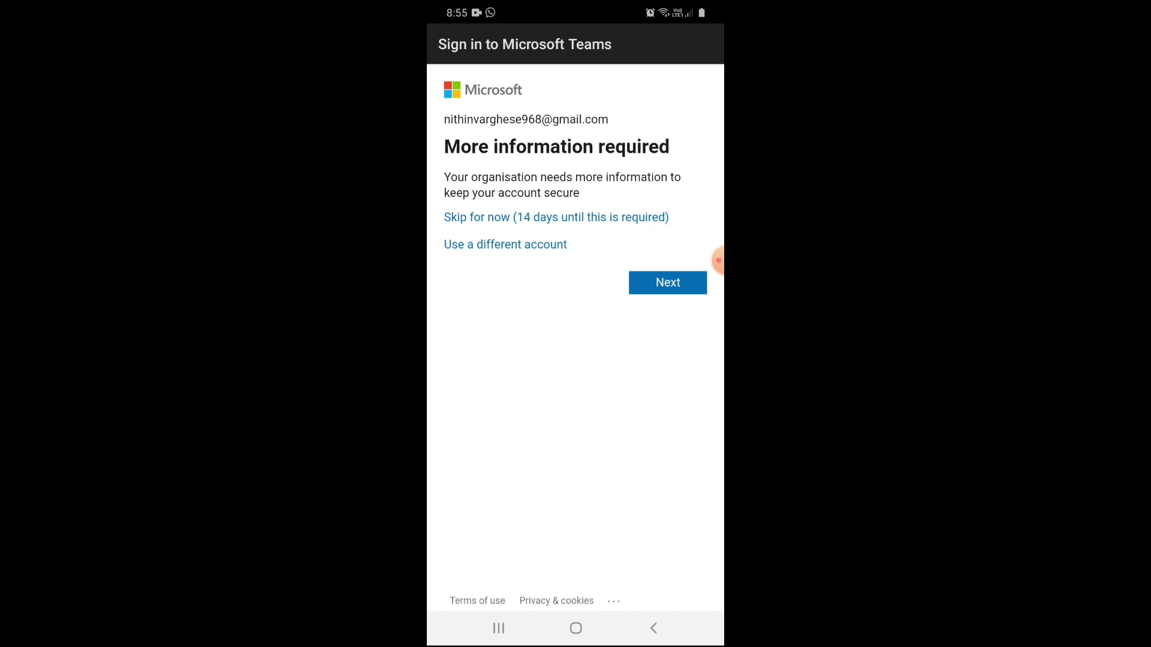
{"action": "left_click", "coordinate": [667, 282]}
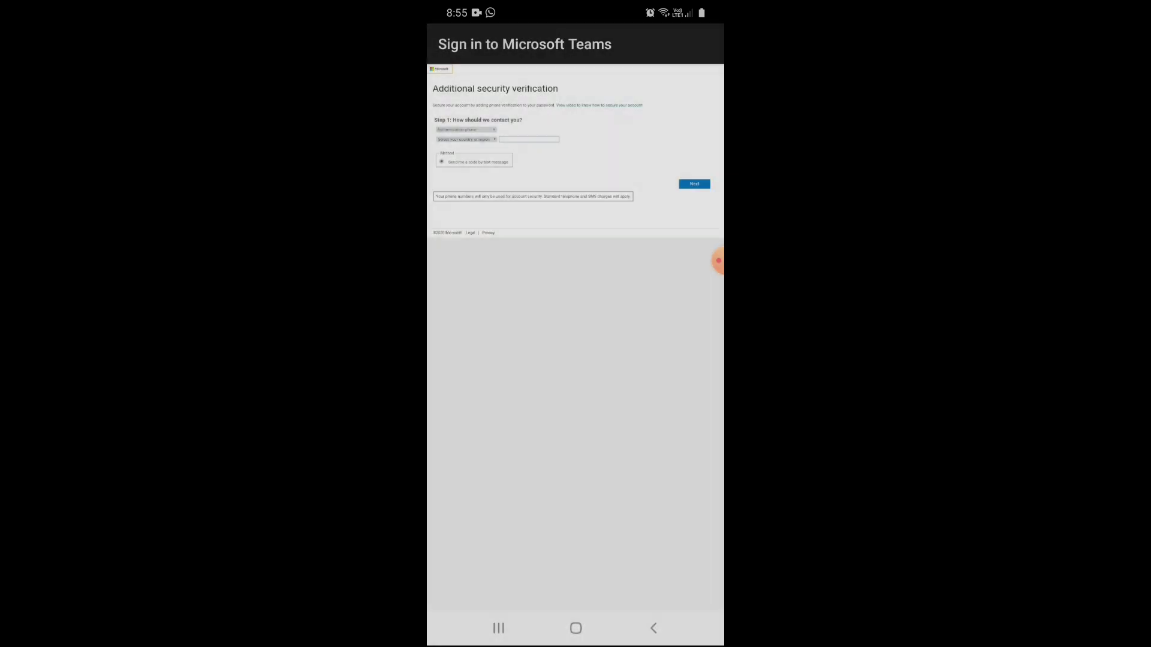
{"action": "scroll", "coordinate": [576, 240], "scroll_direction": "up", "scroll_amount": 3}
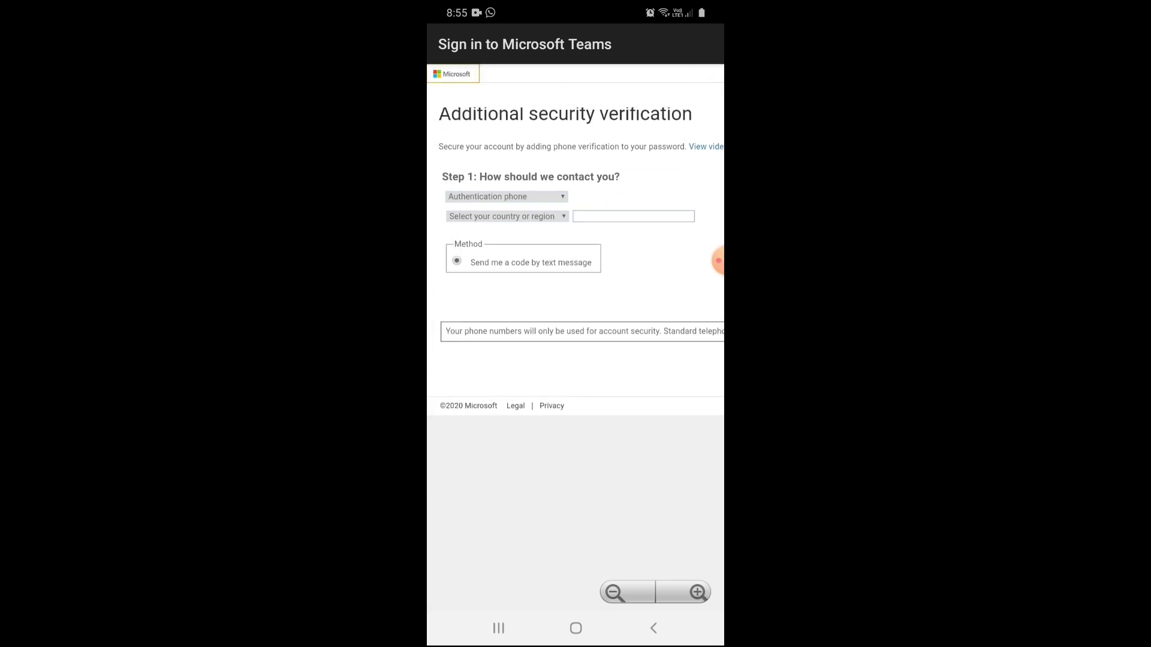
{"action": "scroll", "coordinate": [575, 240], "scroll_direction": "up", "scroll_amount": 2}
{"action": "scroll", "coordinate": [575, 252], "scroll_direction": "right", "scroll_amount": 10}
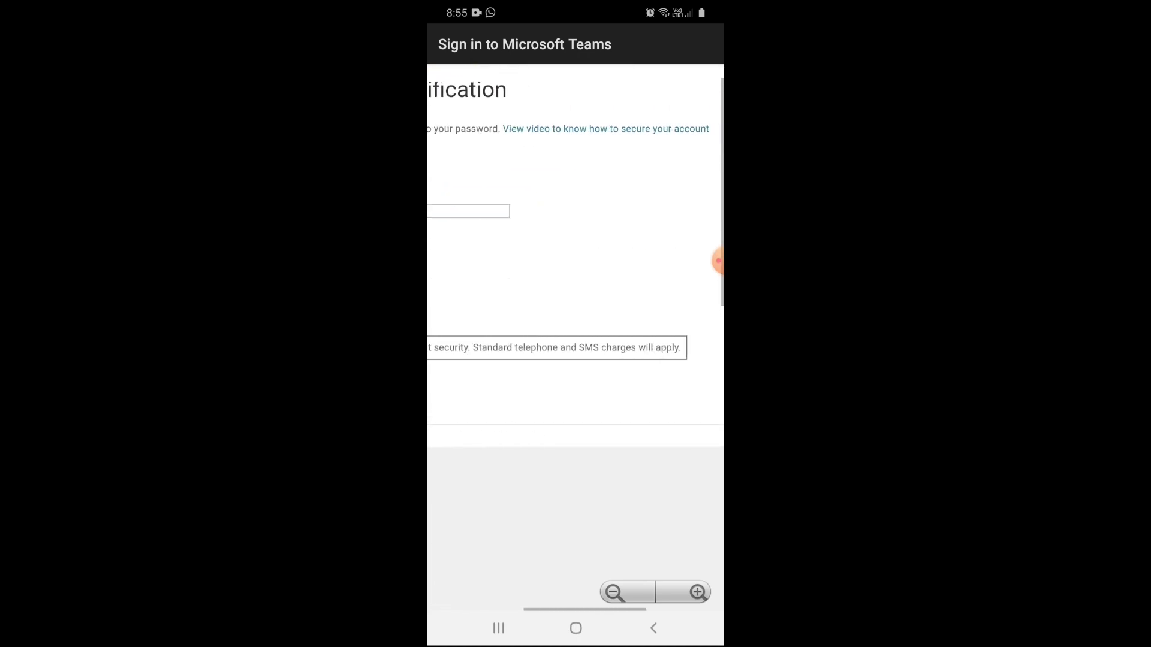
{"action": "scroll", "coordinate": [575, 269], "scroll_direction": "down", "scroll_amount": 5}
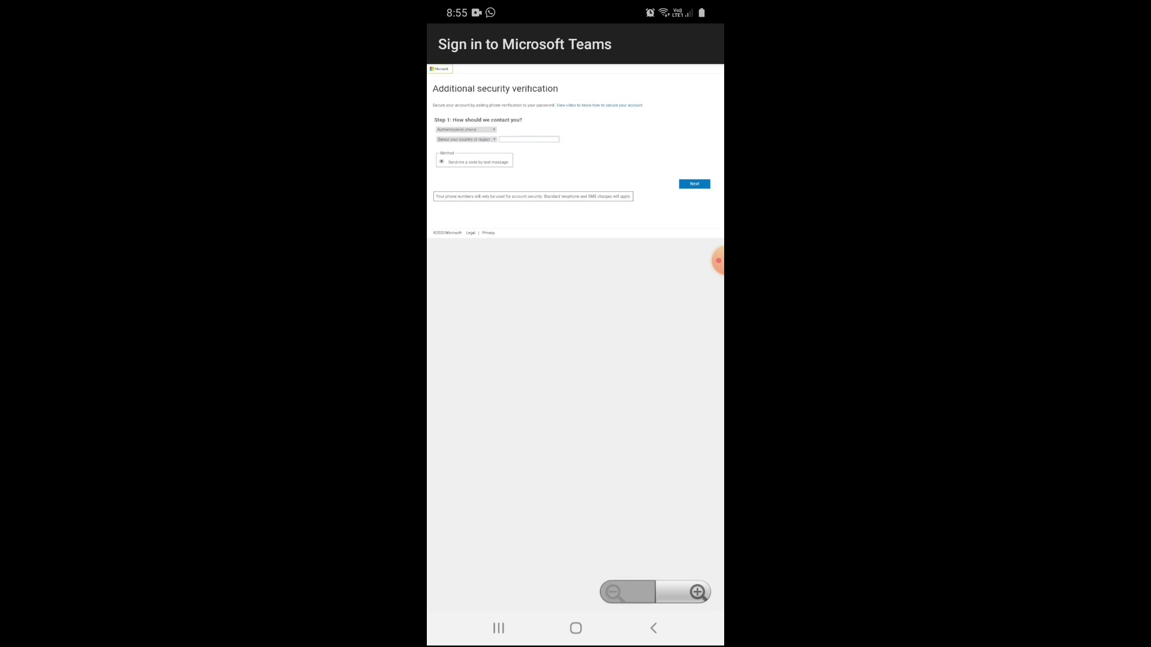
{"action": "left_click", "coordinate": [694, 184]}
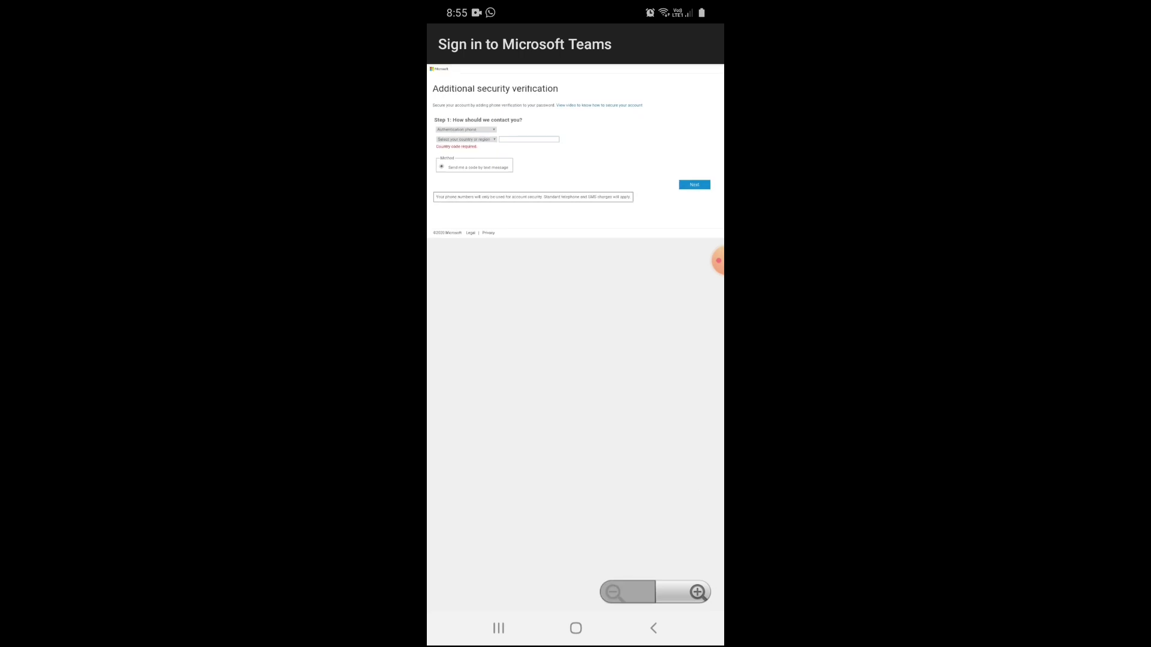
{"action": "scroll", "coordinate": [576, 300], "scroll_direction": "up", "scroll_amount": 5}
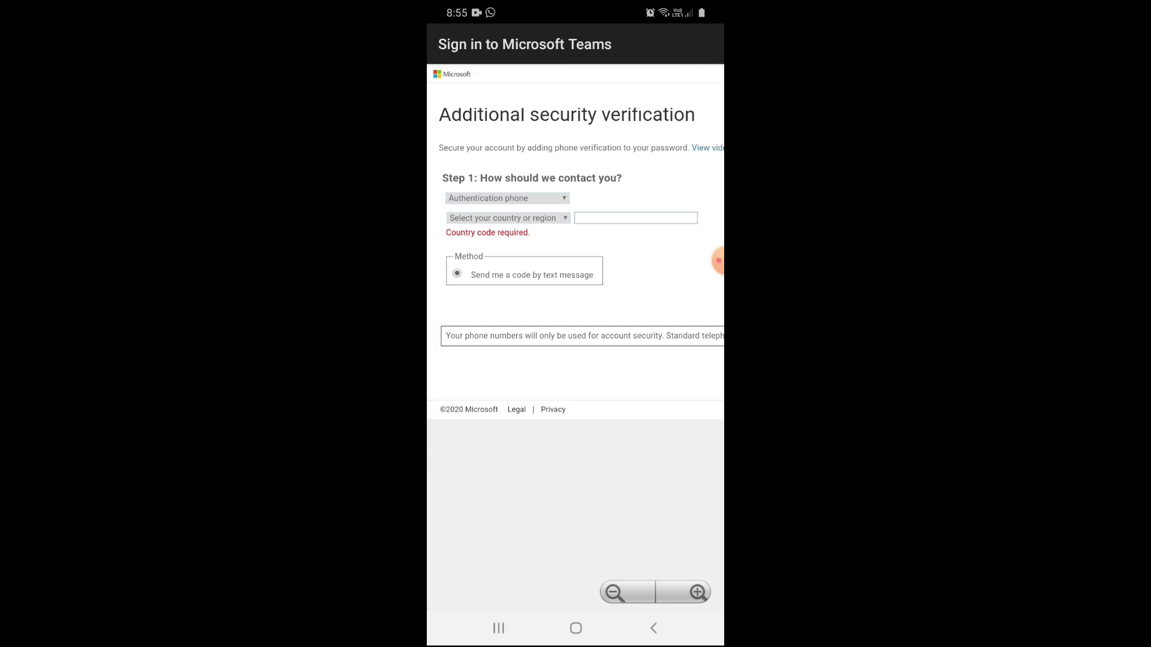
{"action": "left_click", "coordinate": [653, 628]}
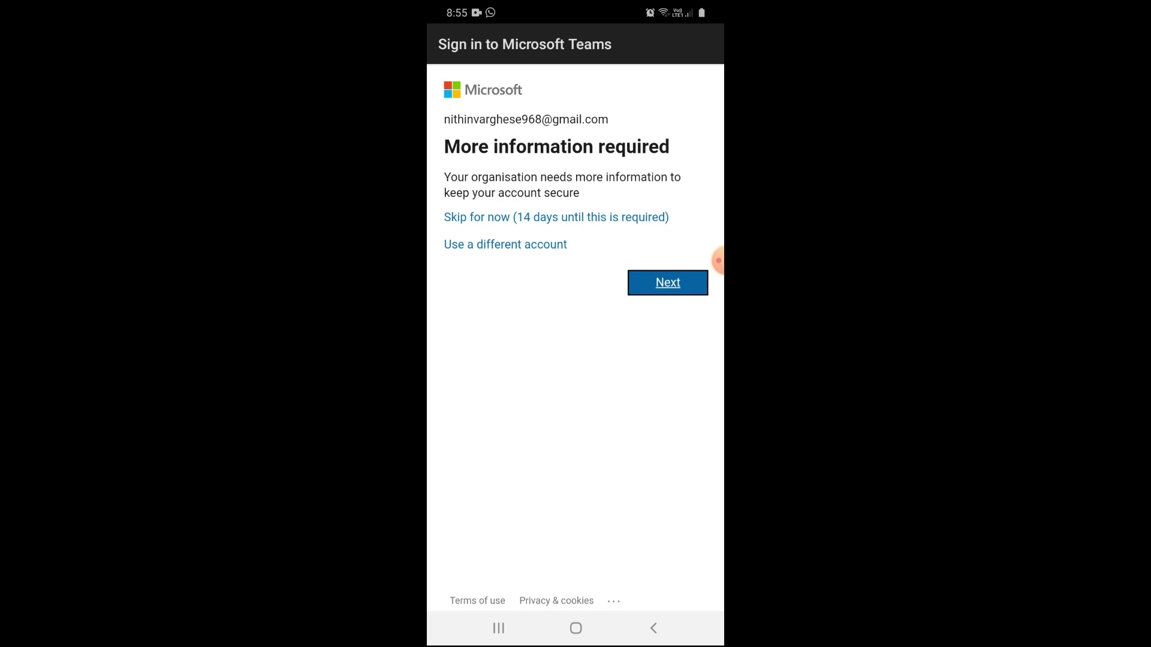
Skip security setup, finish the onboarding carousel, and accept the prefilled profile name.
{"action": "left_click", "coordinate": [556, 217]}
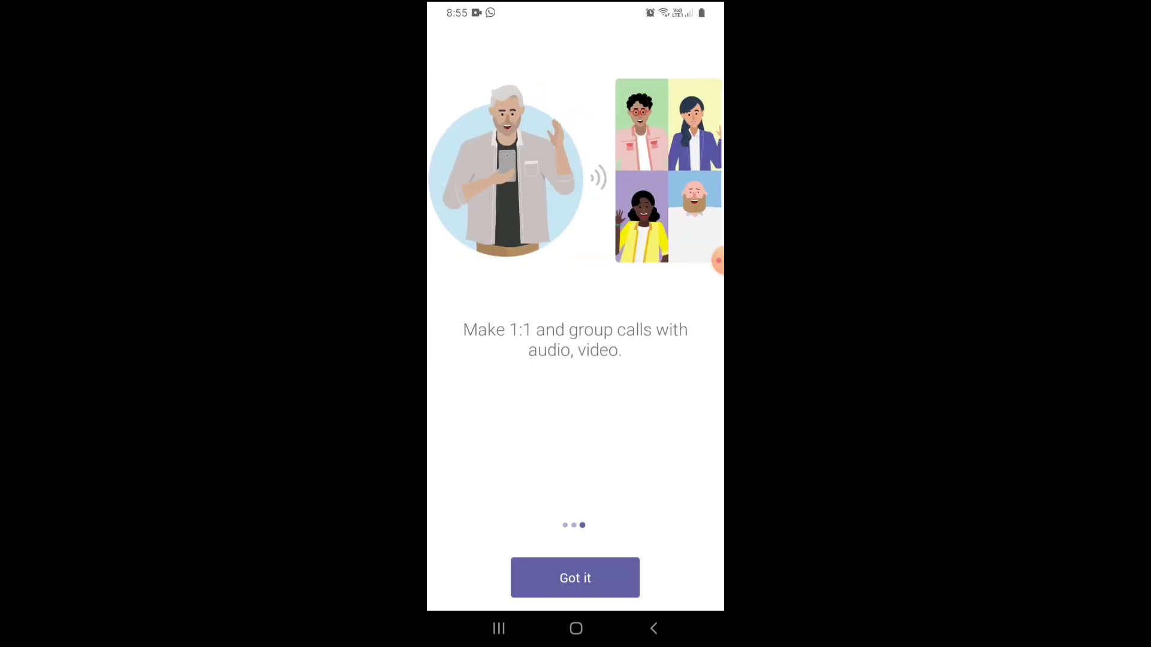
{"action": "left_click", "coordinate": [575, 578]}
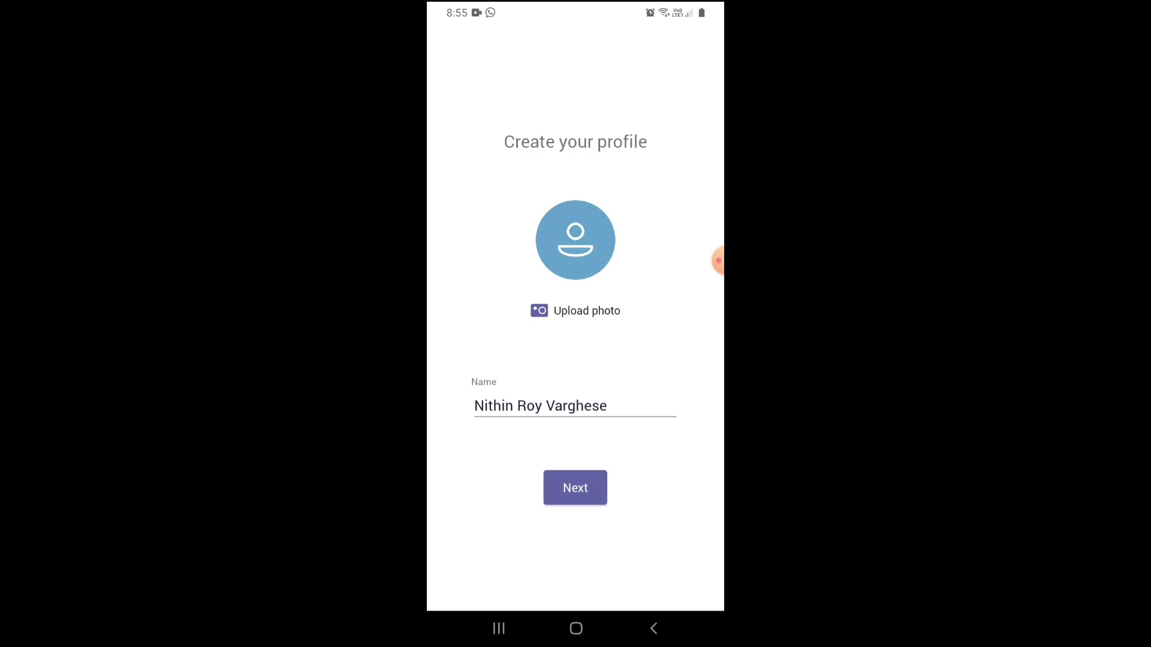
{"action": "left_click", "coordinate": [607, 405]}
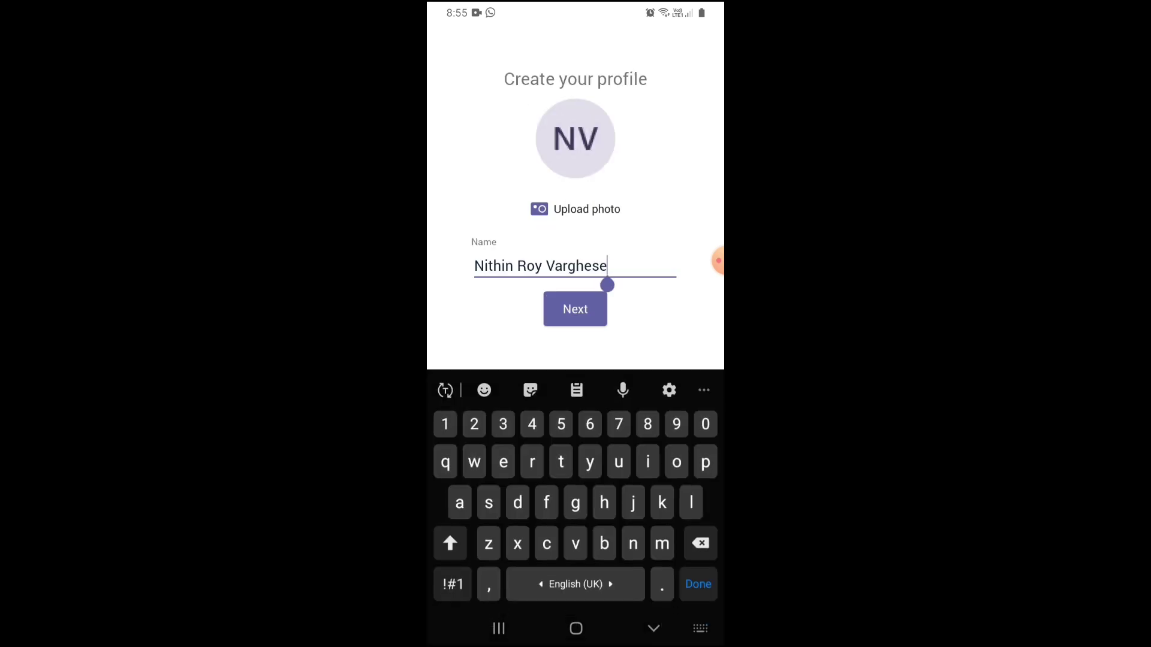
{"action": "left_click", "coordinate": [575, 308]}
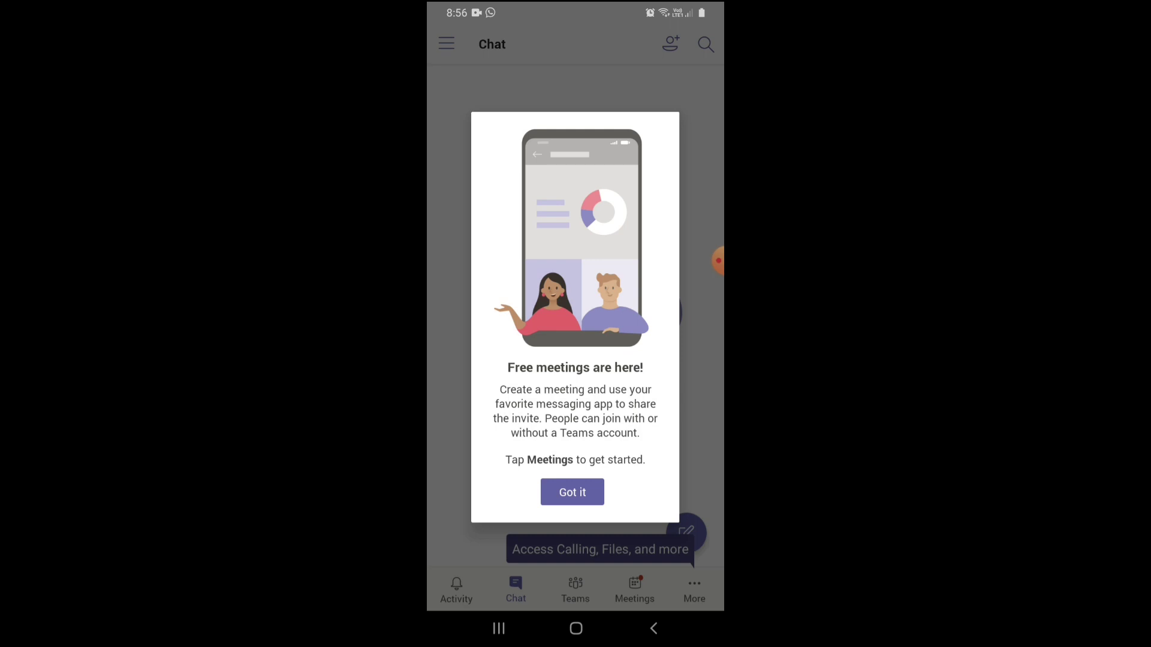
Dismiss the free meetings tip and look at the Calls page from the More panel.
{"action": "key", "text": "Escape"}
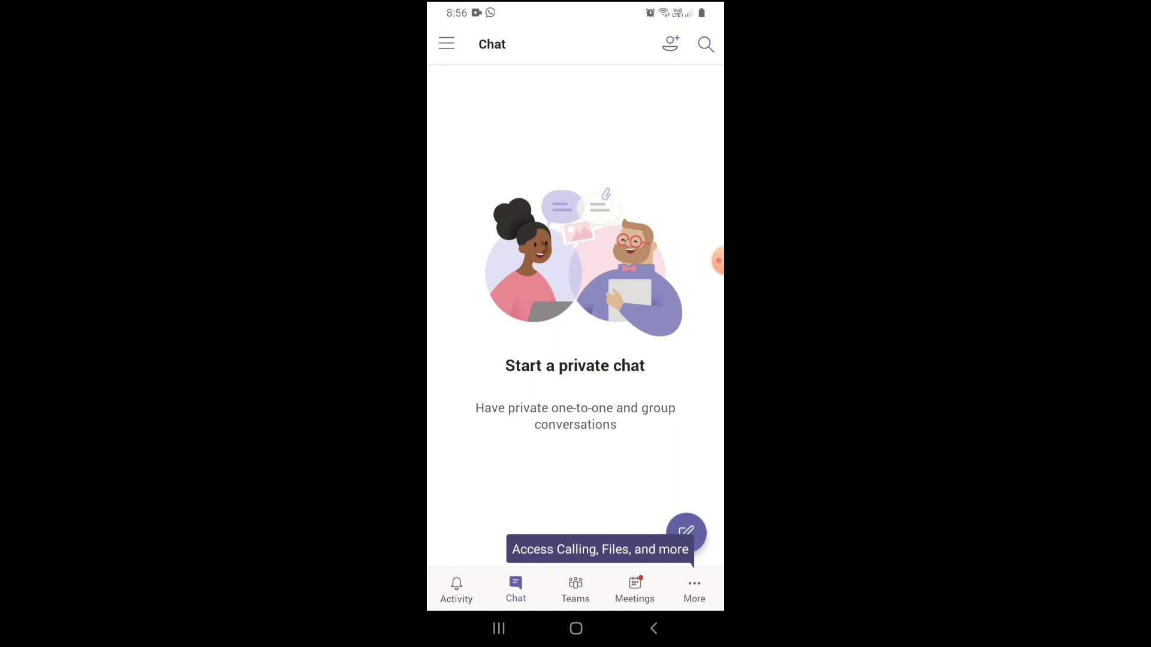
{"action": "left_click", "coordinate": [694, 591]}
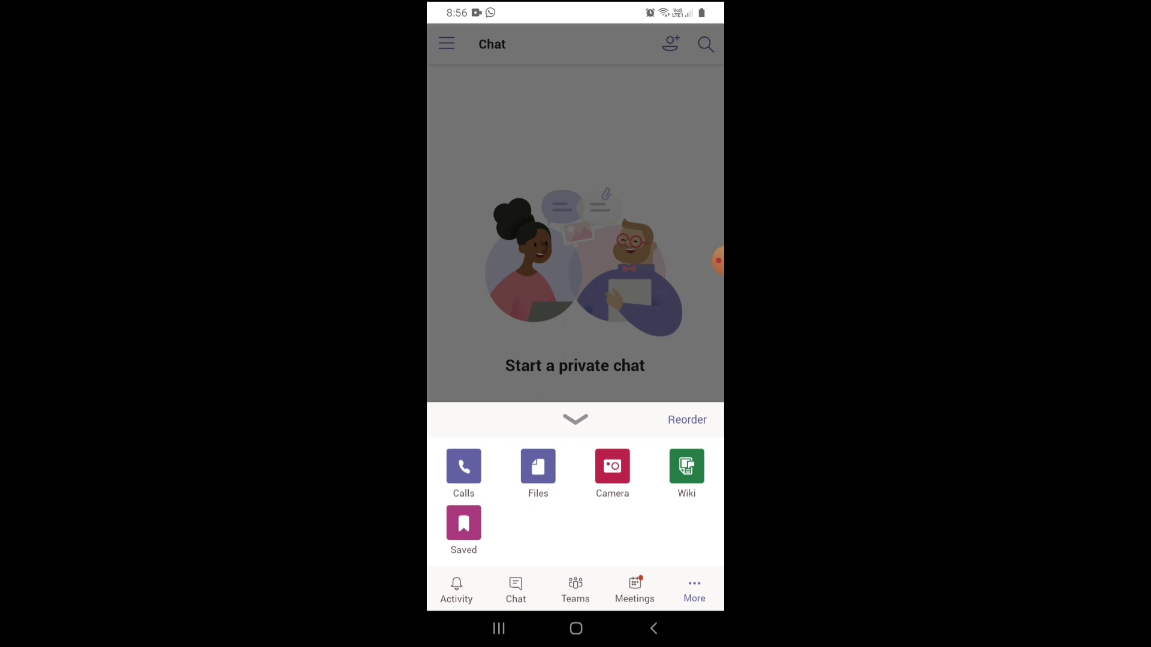
{"action": "left_click", "coordinate": [463, 466]}
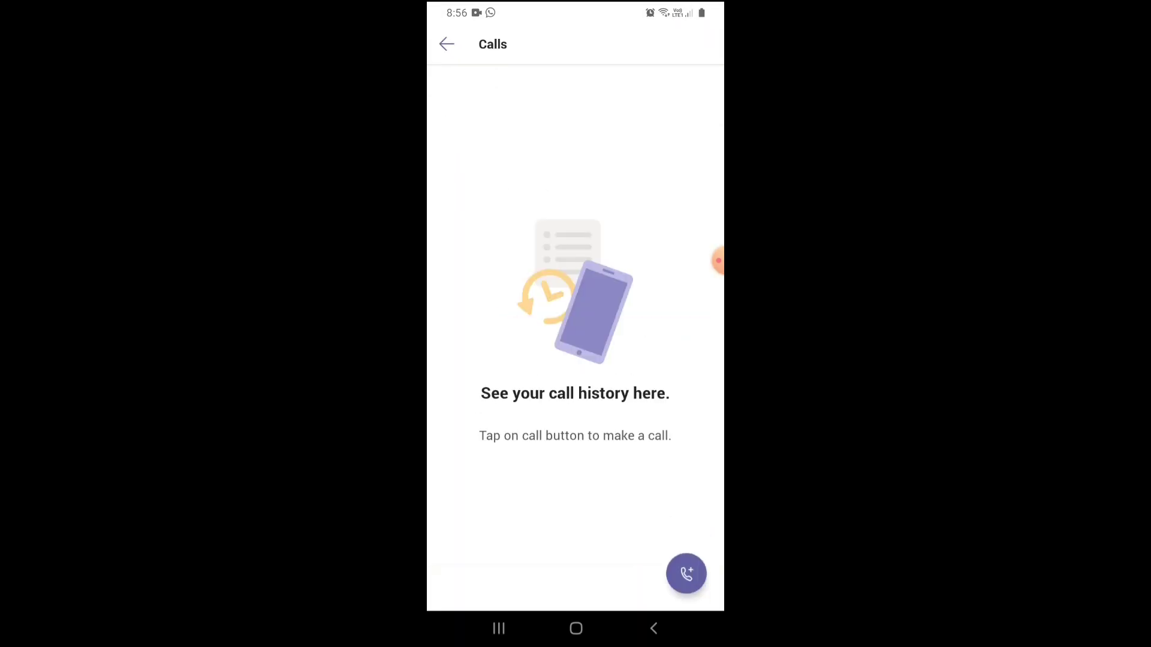
{"action": "left_click", "coordinate": [653, 628]}
Browse the Files page and OneDrive, then return to Chat.
{"action": "left_click", "coordinate": [693, 590]}
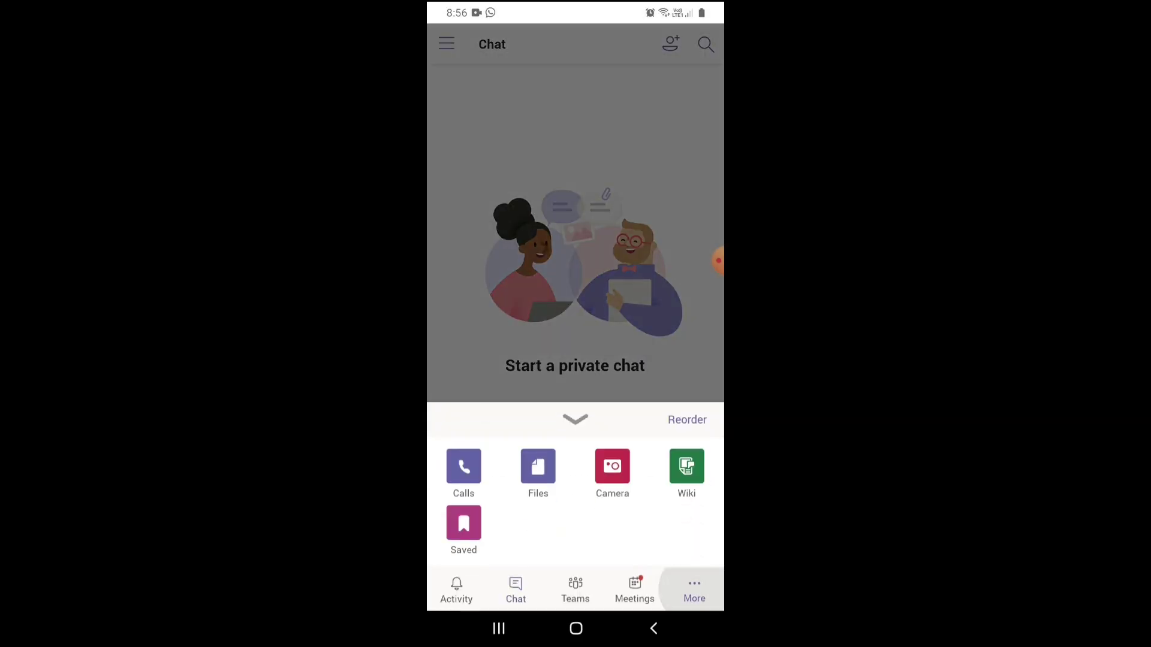
{"action": "left_click", "coordinate": [538, 467]}
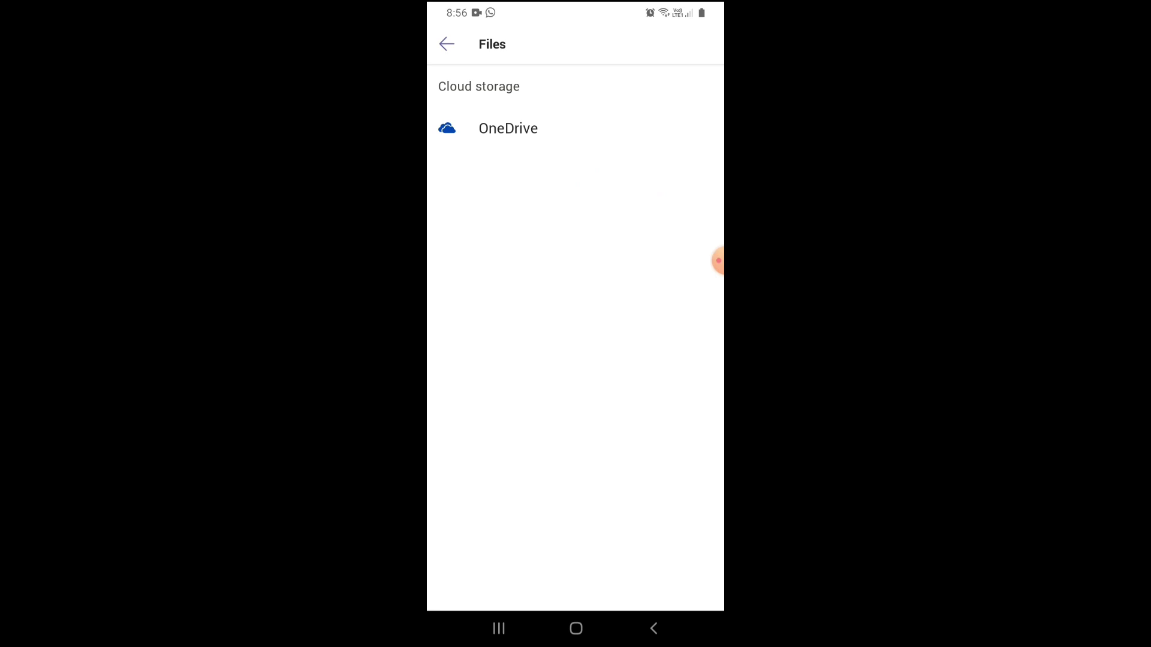
{"action": "left_click", "coordinate": [508, 128]}
{"action": "left_click", "coordinate": [653, 628]}
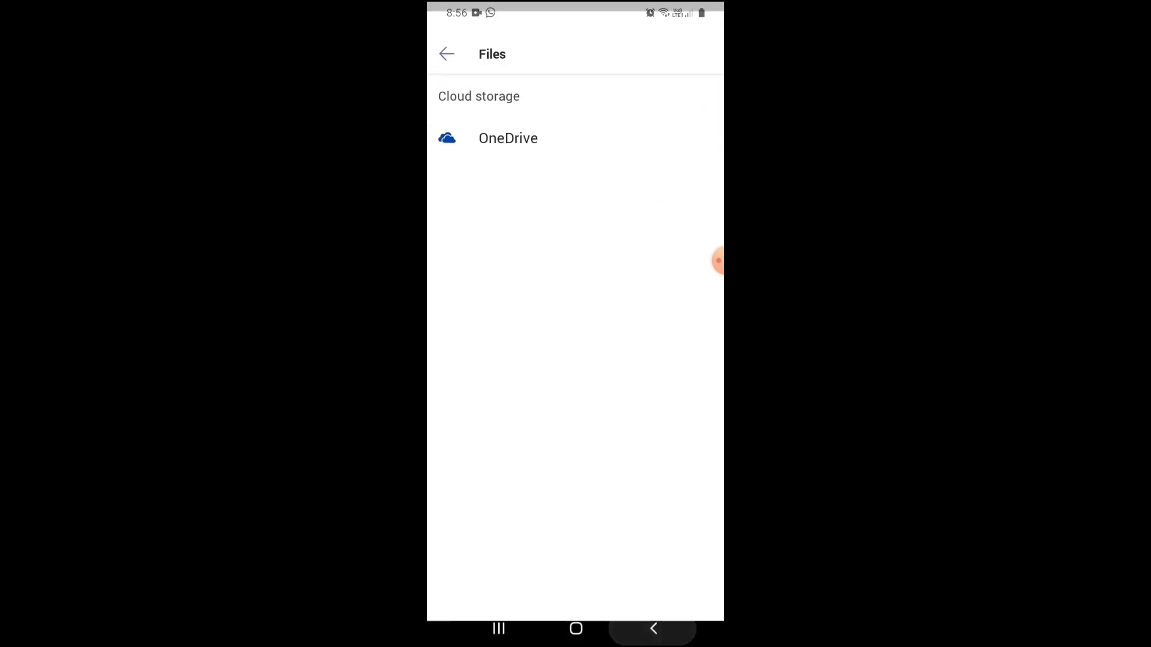
{"action": "left_click", "coordinate": [653, 628]}
Try the Camera feature and deny Teams camera and storage access.
{"action": "left_click", "coordinate": [694, 590]}
{"action": "left_click", "coordinate": [573, 419]}
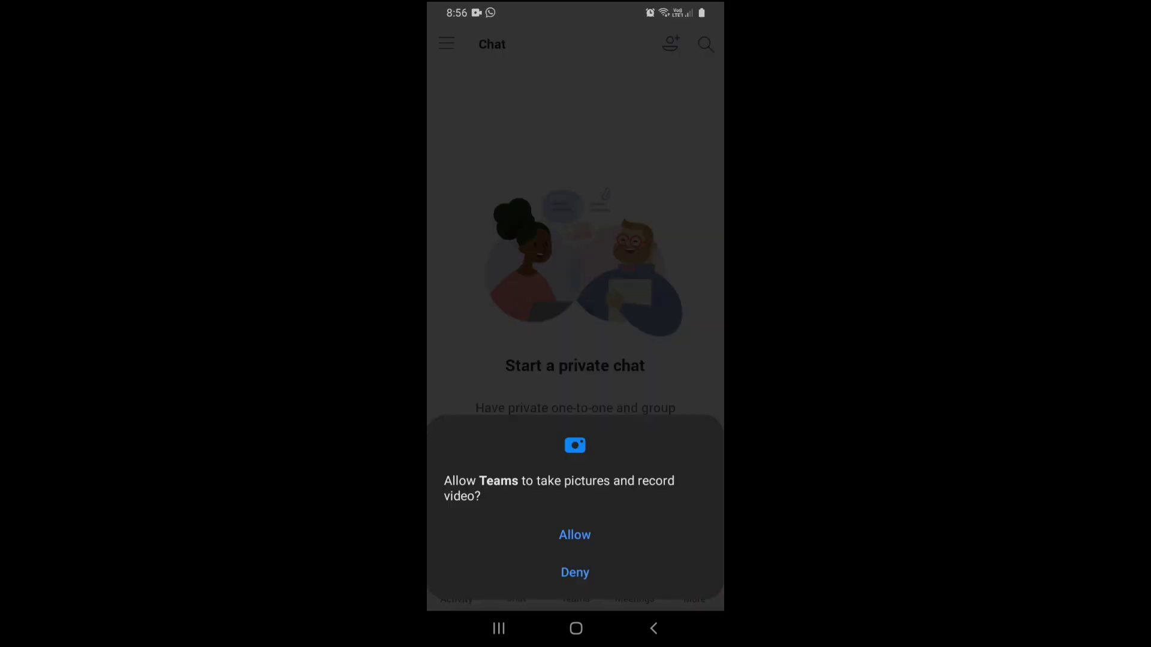
{"action": "left_click", "coordinate": [574, 572]}
{"action": "left_click", "coordinate": [574, 573]}
{"action": "left_click", "coordinate": [574, 571]}
Close the More panel and switch to the Meetings page.
{"action": "left_click", "coordinate": [694, 590]}
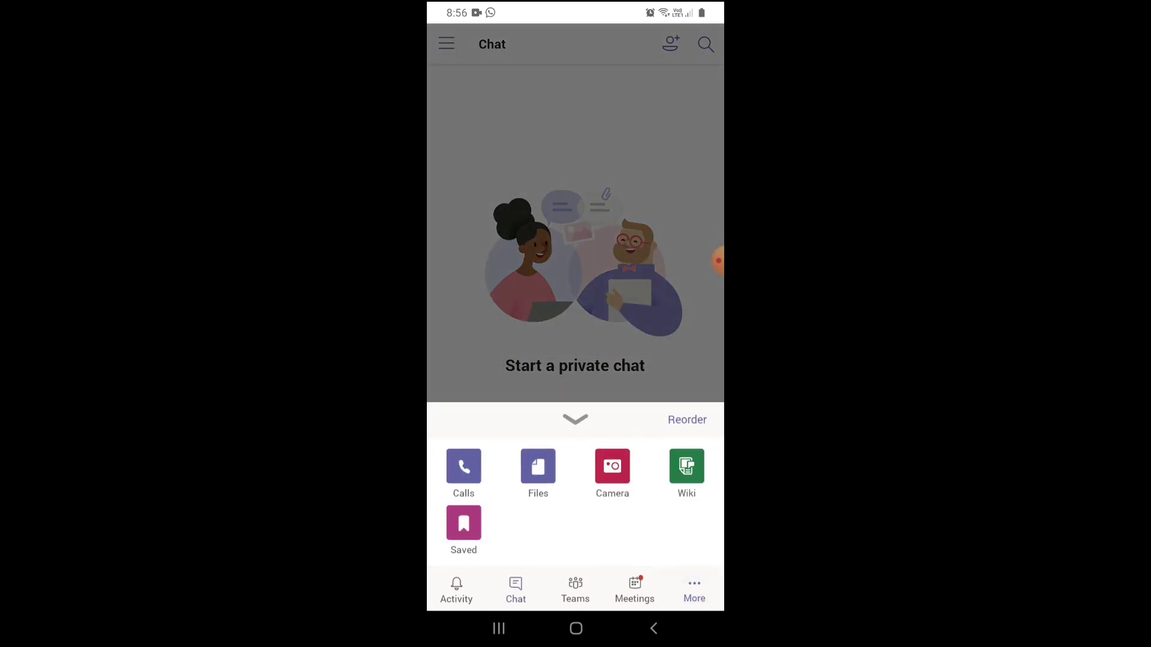
{"action": "left_click", "coordinate": [575, 419]}
{"action": "left_click", "coordinate": [634, 591]}
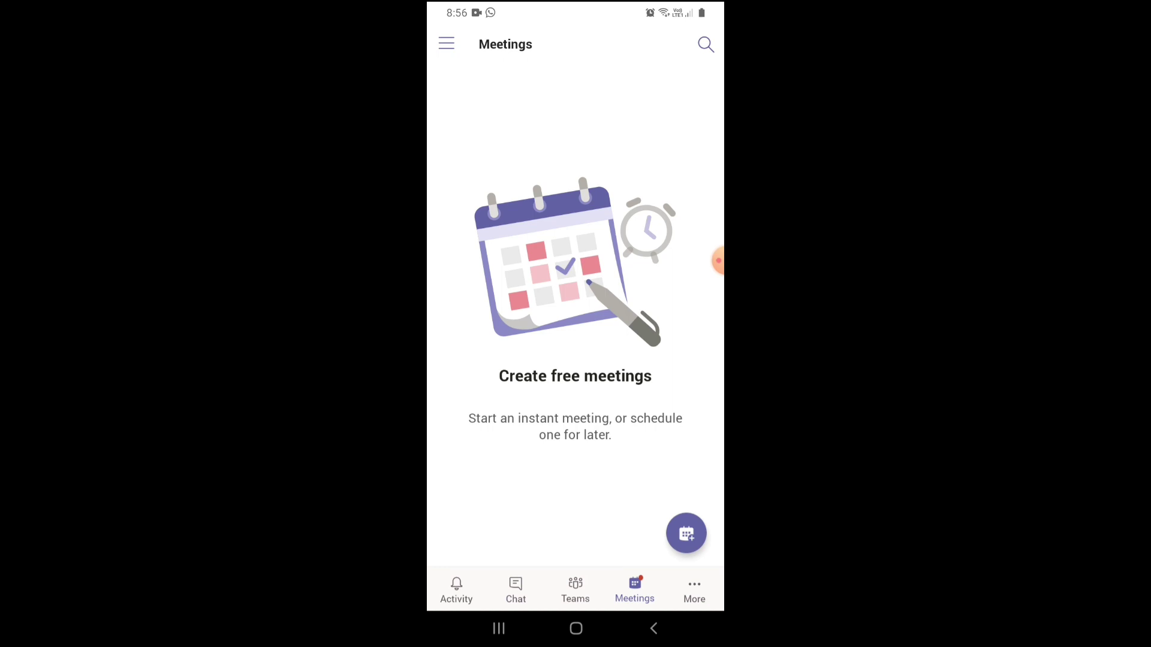
Start a new meeting, discard the draft event, and switch to the Teams list.
{"action": "left_click", "coordinate": [686, 533]}
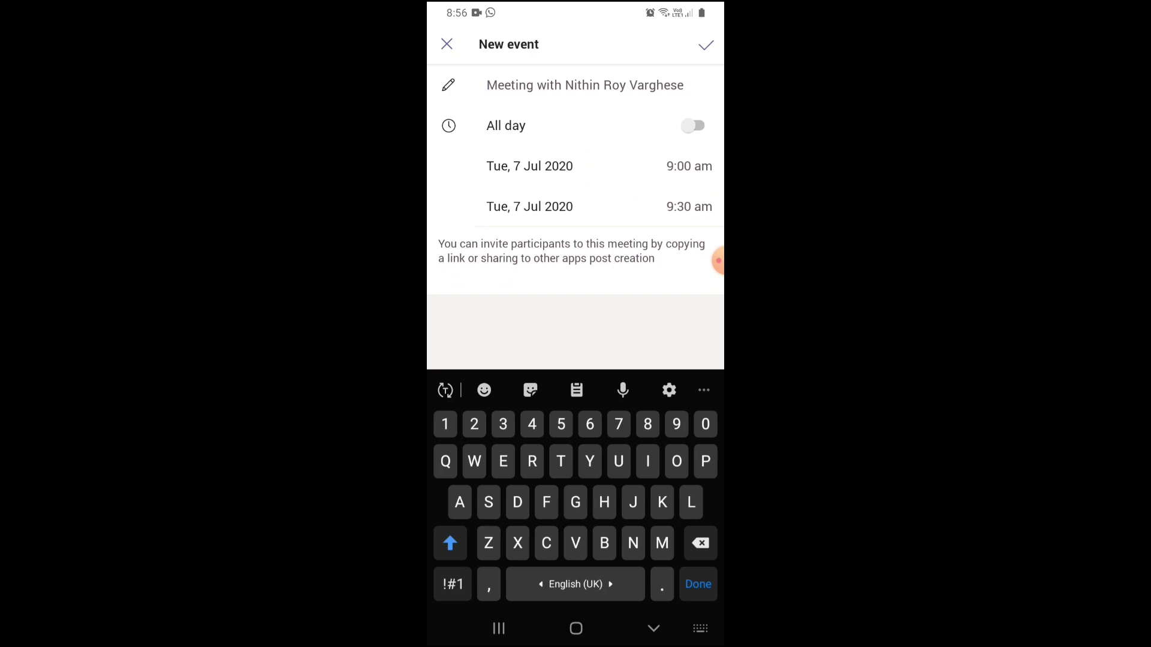
{"action": "left_click", "coordinate": [447, 44]}
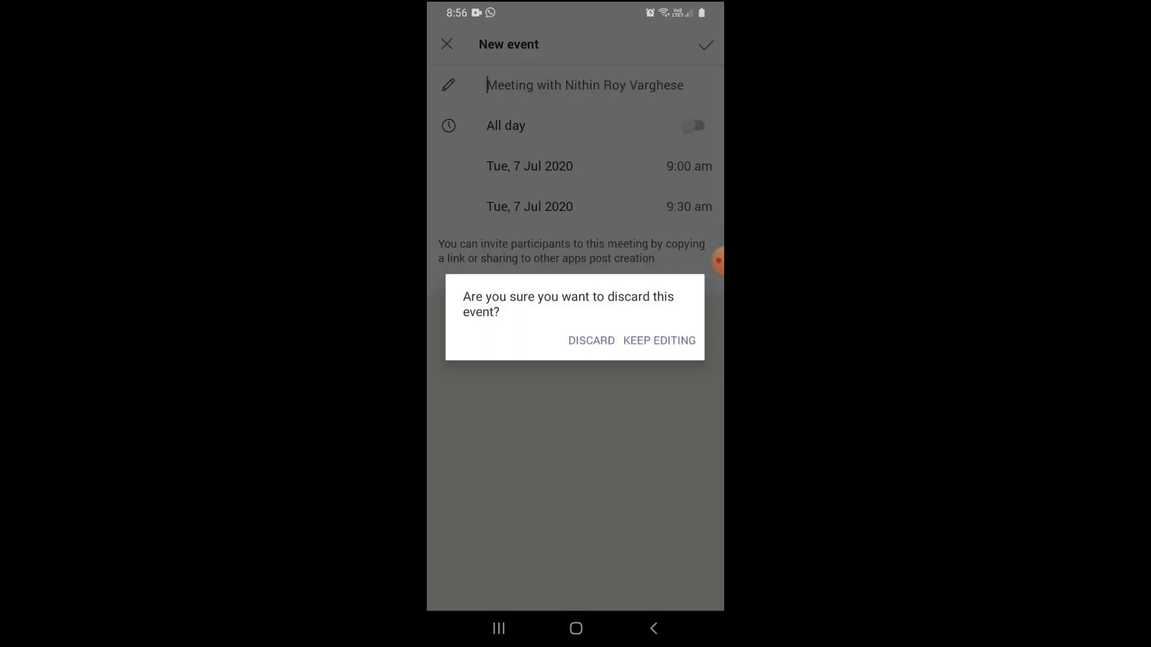
{"action": "left_click", "coordinate": [659, 340]}
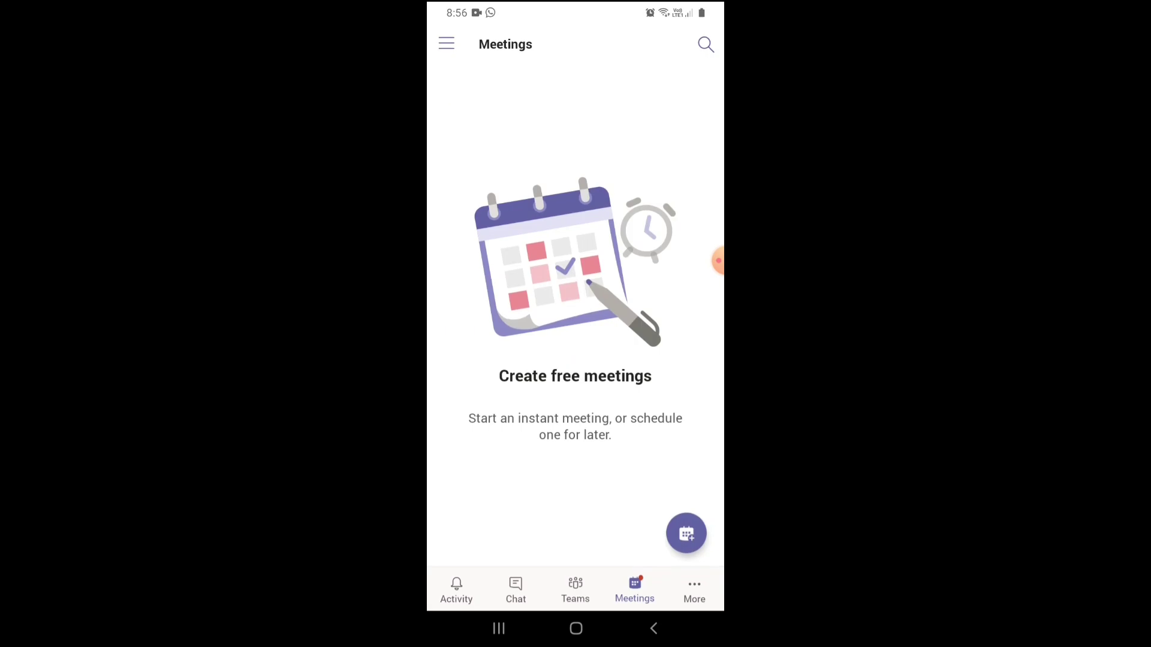
{"action": "left_click", "coordinate": [576, 591]}
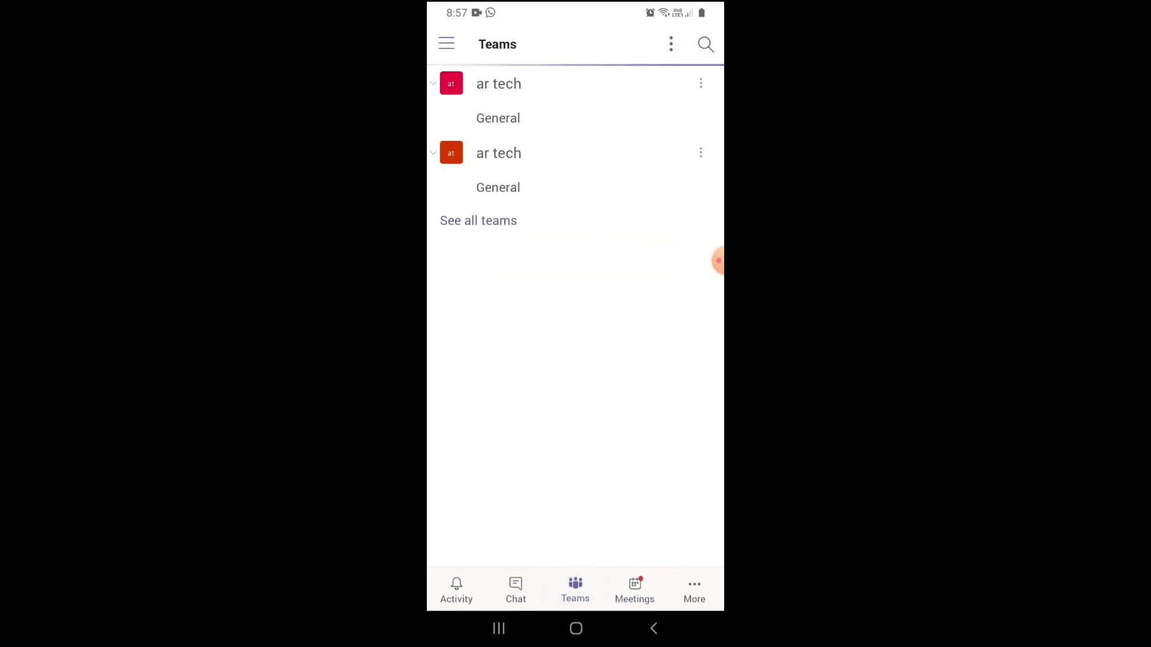
Open Chat, start and abandon a new chat, then switch to the Activity feed.
{"action": "left_click", "coordinate": [516, 590]}
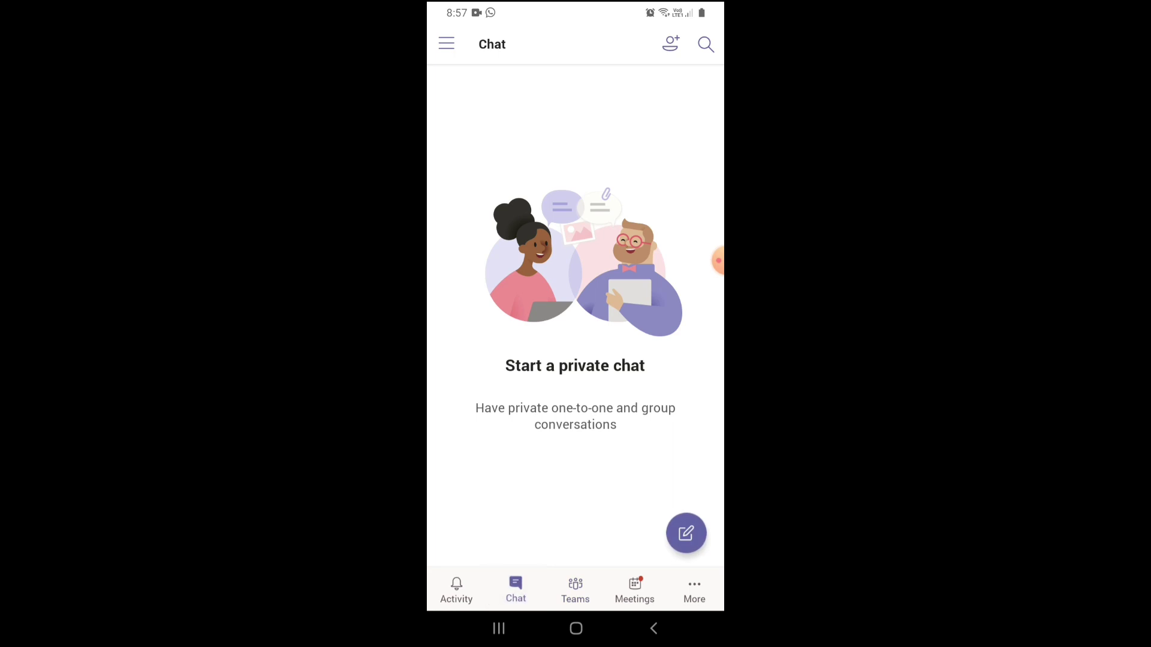
{"action": "left_click", "coordinate": [718, 261]}
{"action": "left_click", "coordinate": [687, 222]}
{"action": "left_click", "coordinate": [686, 533]}
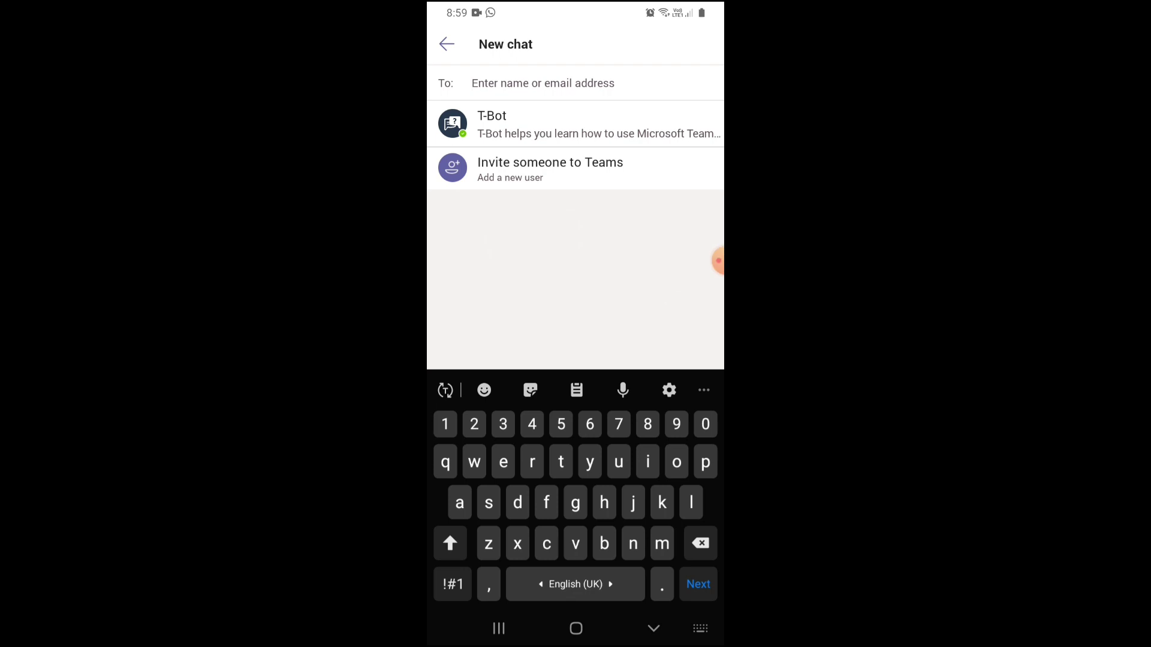
{"action": "left_click", "coordinate": [447, 43]}
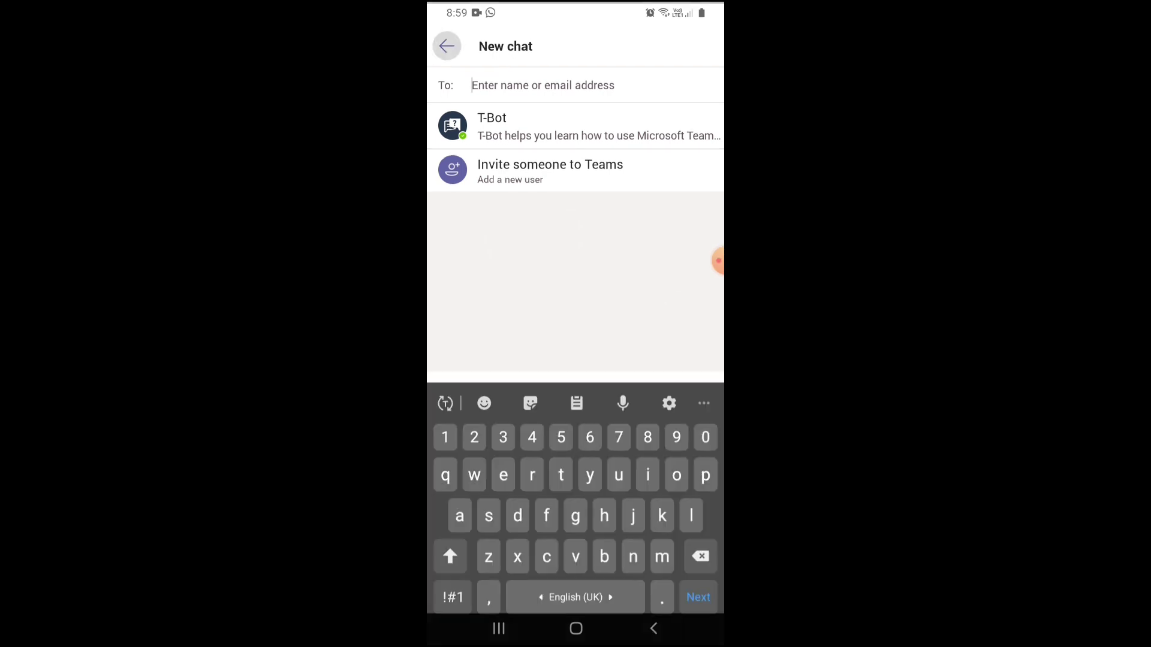
{"action": "left_click", "coordinate": [456, 591]}
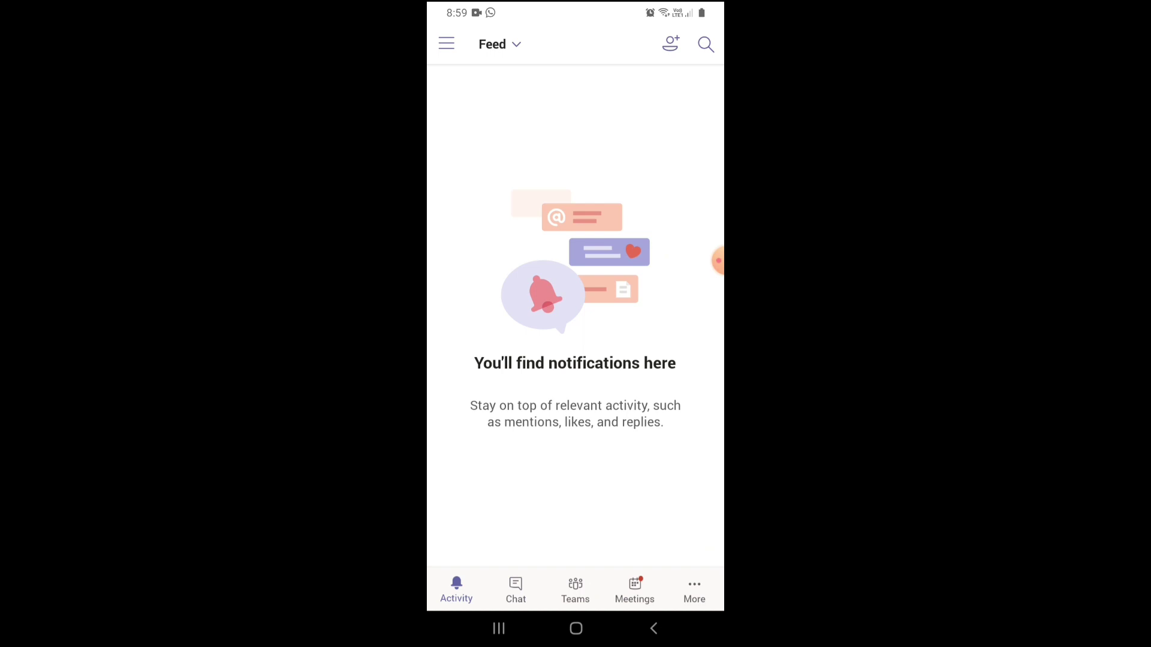
In the profile panel, view the presence statuses and cancel the status message editor unsaved.
{"action": "left_click", "coordinate": [447, 44]}
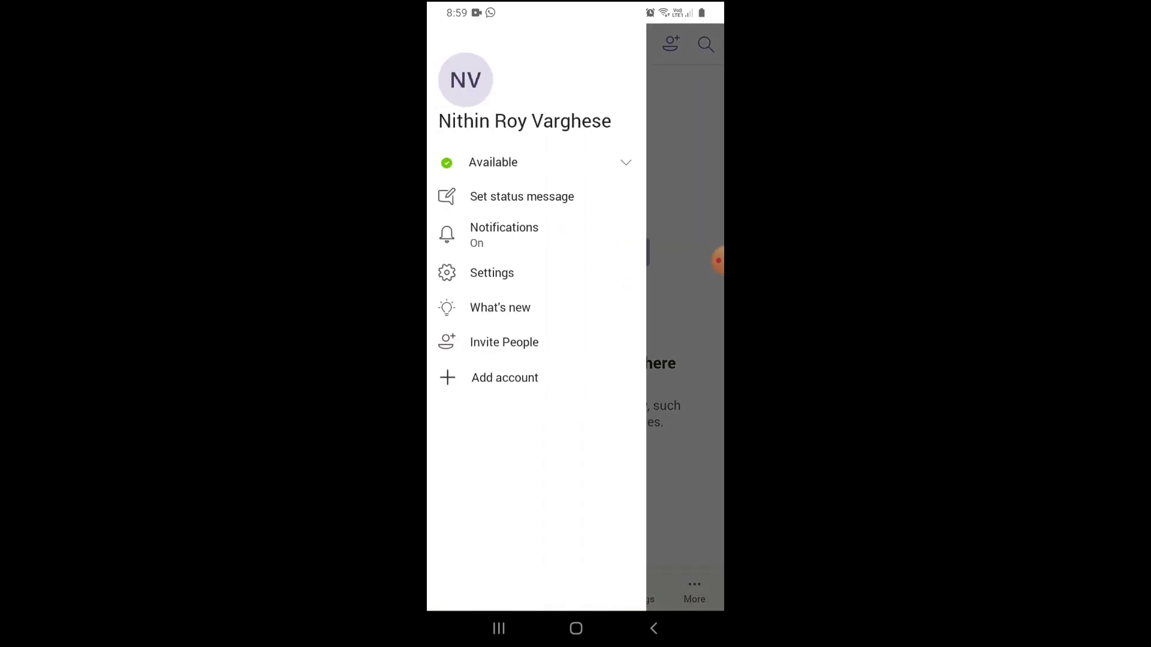
{"action": "left_click", "coordinate": [493, 162]}
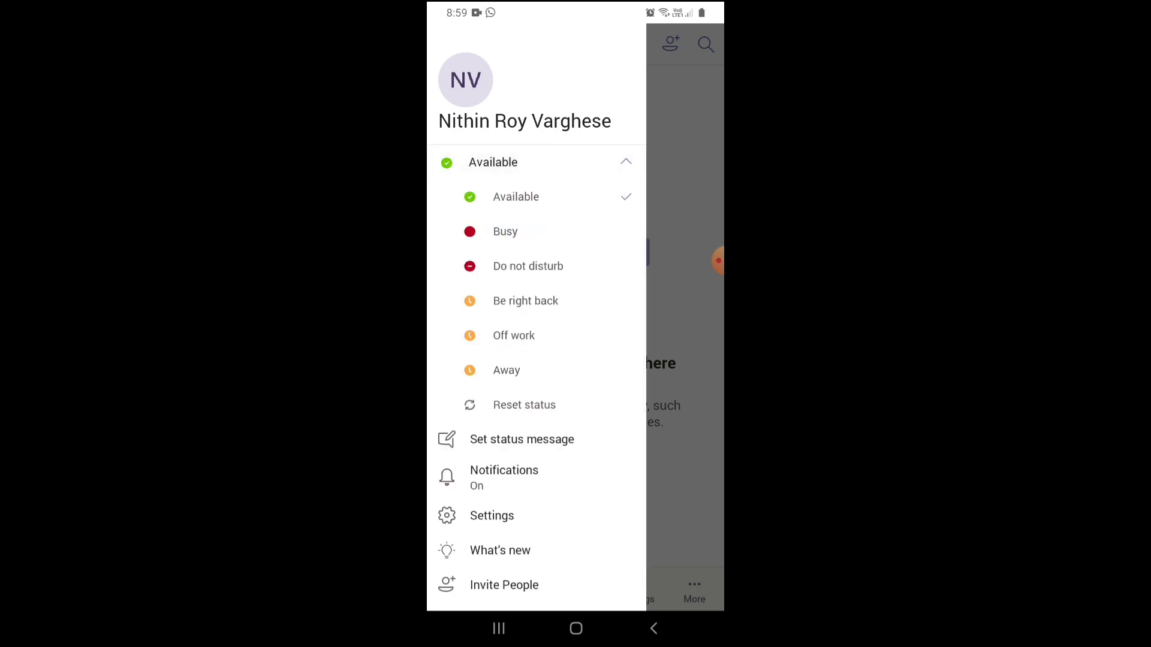
{"action": "left_click_drag", "start_coordinate": [527, 266], "coordinate": [527, 249]}
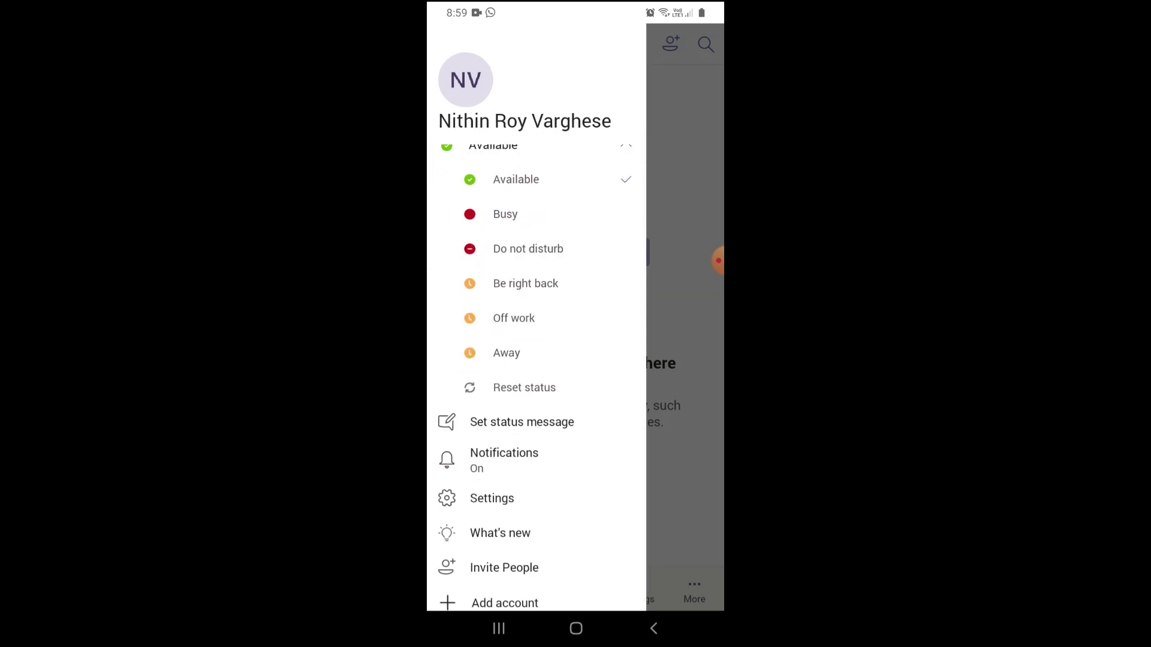
{"action": "scroll", "coordinate": [536, 318], "scroll_direction": "down", "scroll_amount": 1}
{"action": "scroll", "coordinate": [536, 318], "scroll_direction": "up", "scroll_amount": 1}
{"action": "scroll", "coordinate": [537, 317], "scroll_direction": "down", "scroll_amount": 1}
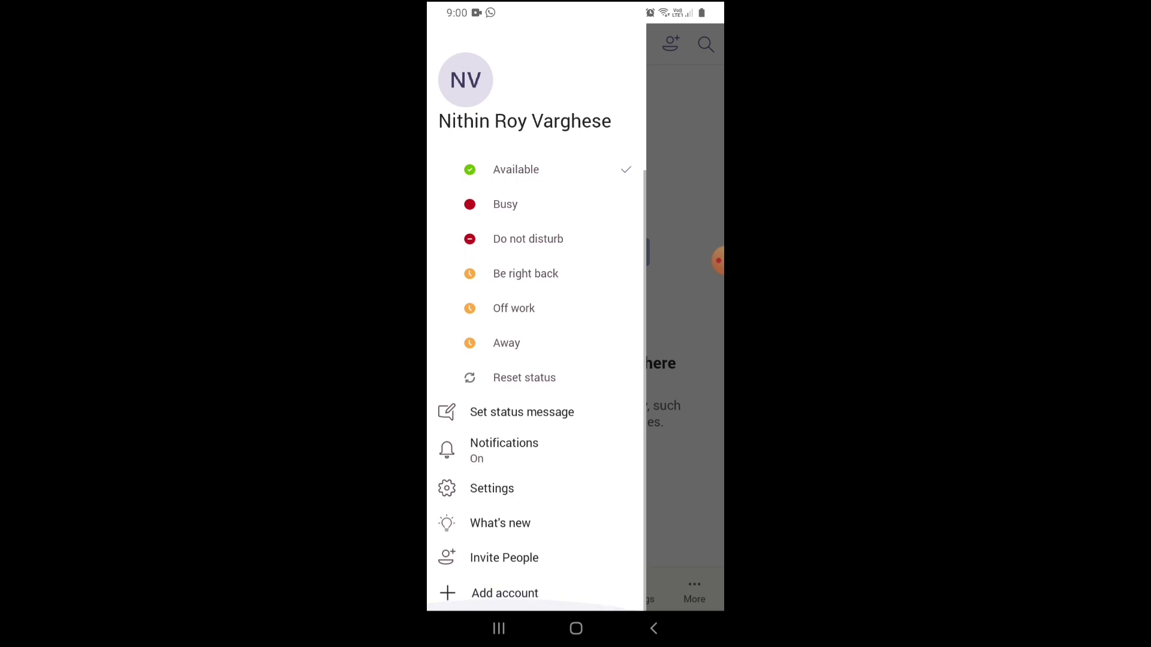
{"action": "left_click", "coordinate": [521, 411]}
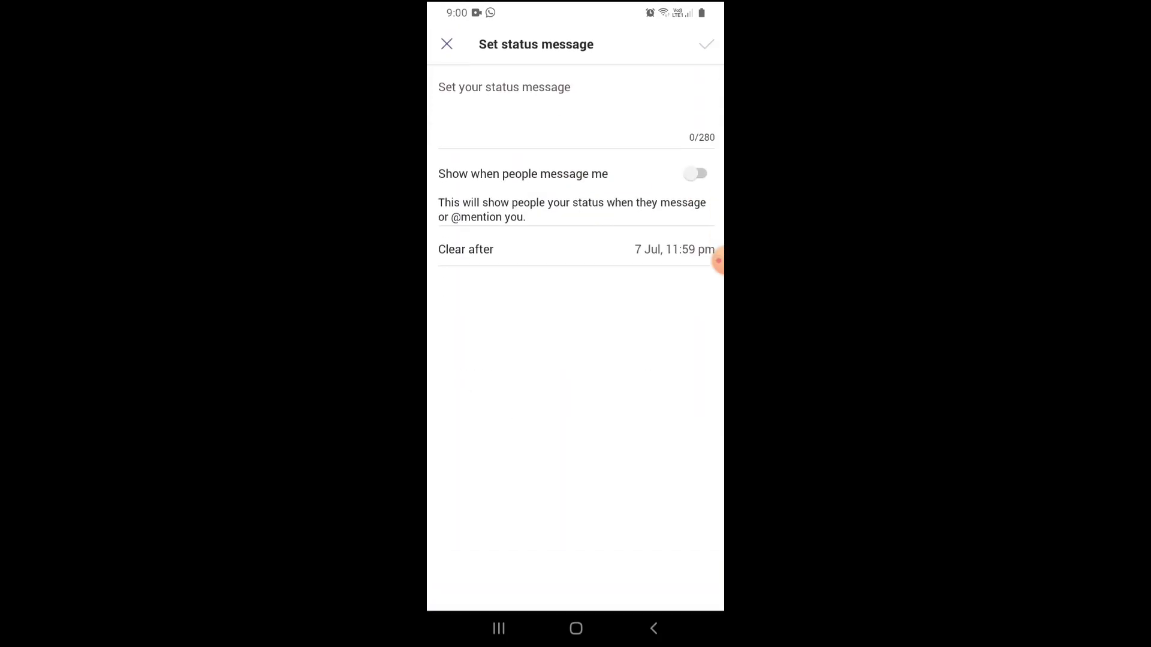
{"action": "left_click", "coordinate": [447, 43]}
{"action": "left_click", "coordinate": [445, 42]}
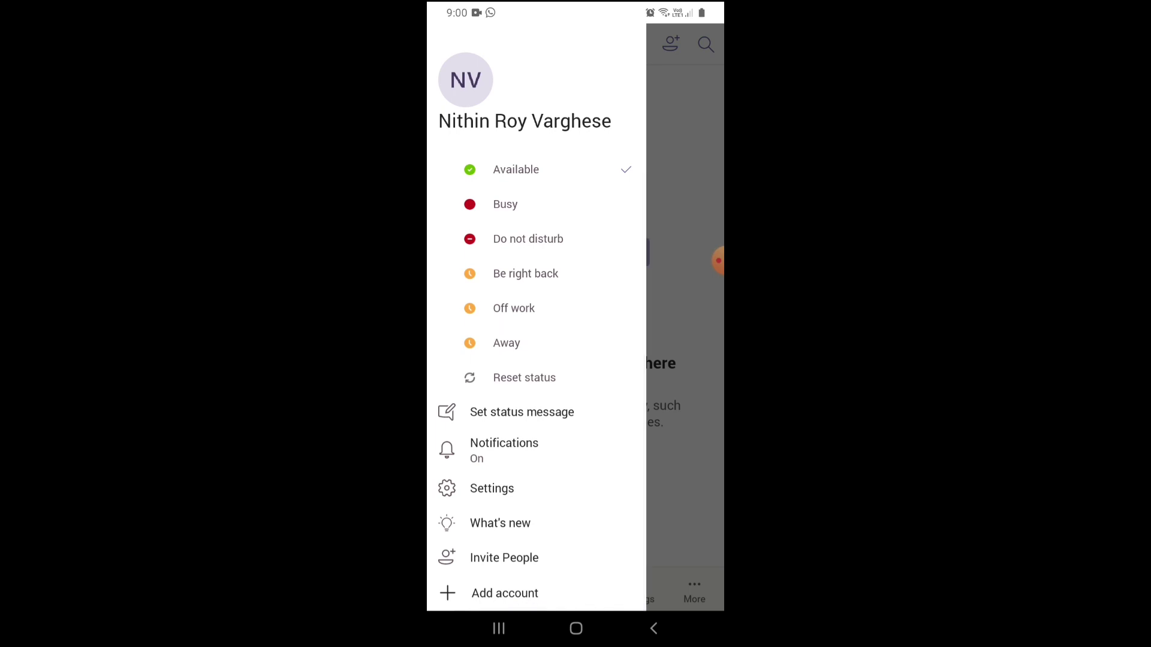
{"action": "key", "text": "Escape"}
Open the invite members screen and search, leaving both without changes.
{"action": "left_click", "coordinate": [670, 44]}
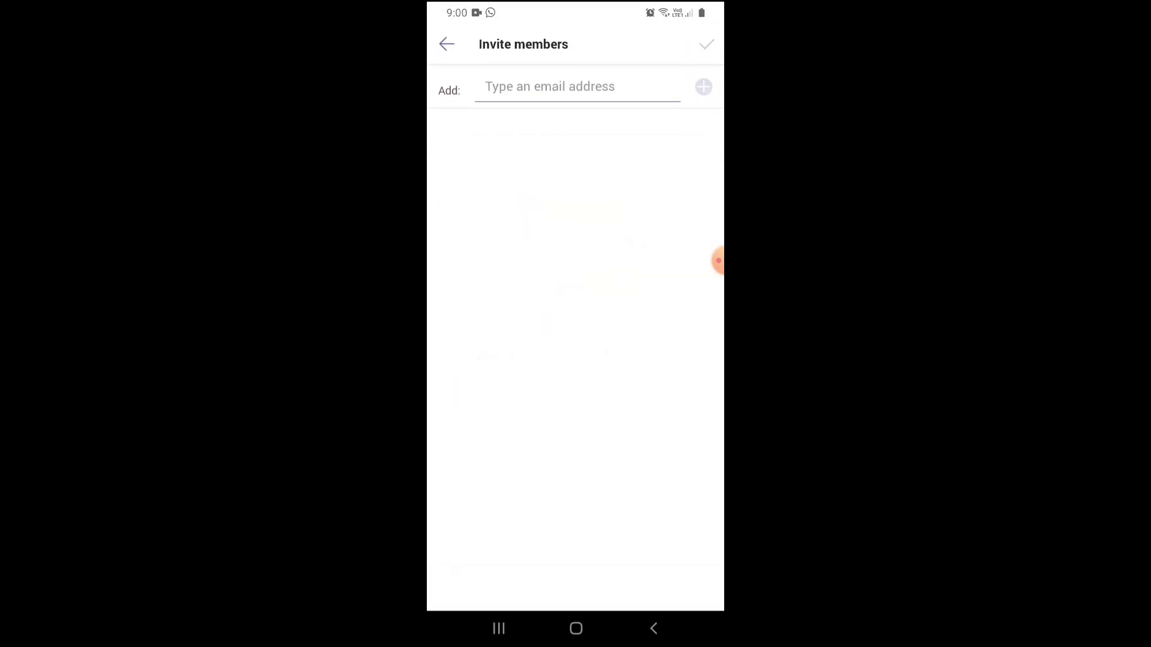
{"action": "left_click", "coordinate": [445, 43]}
{"action": "left_click", "coordinate": [706, 44]}
{"action": "left_click", "coordinate": [445, 42]}
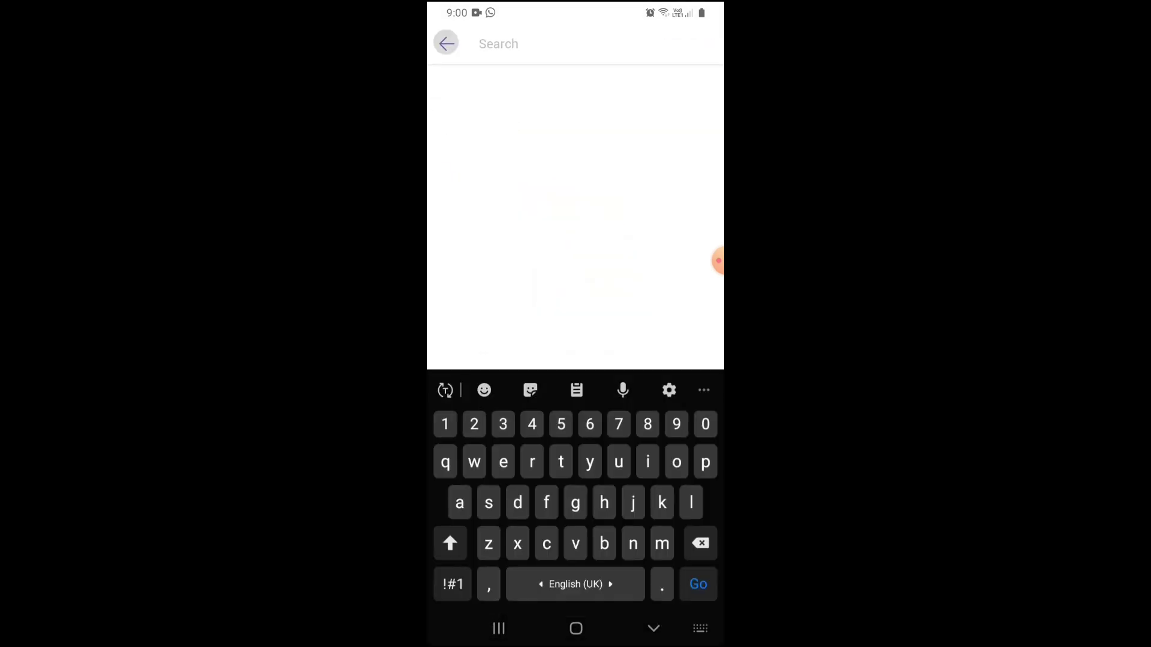
Change the Activity view from Feed to My Activity.
{"action": "left_click", "coordinate": [447, 43]}
{"action": "key", "text": "Escape"}
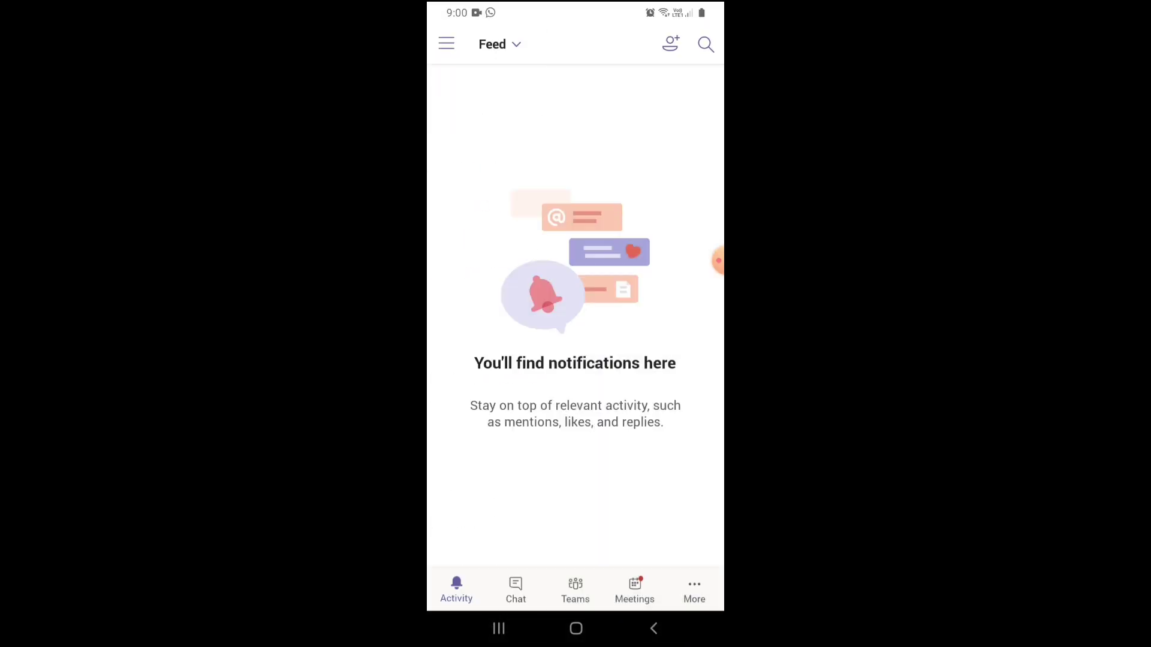
{"action": "left_click", "coordinate": [498, 44]}
{"action": "left_click", "coordinate": [466, 582]}
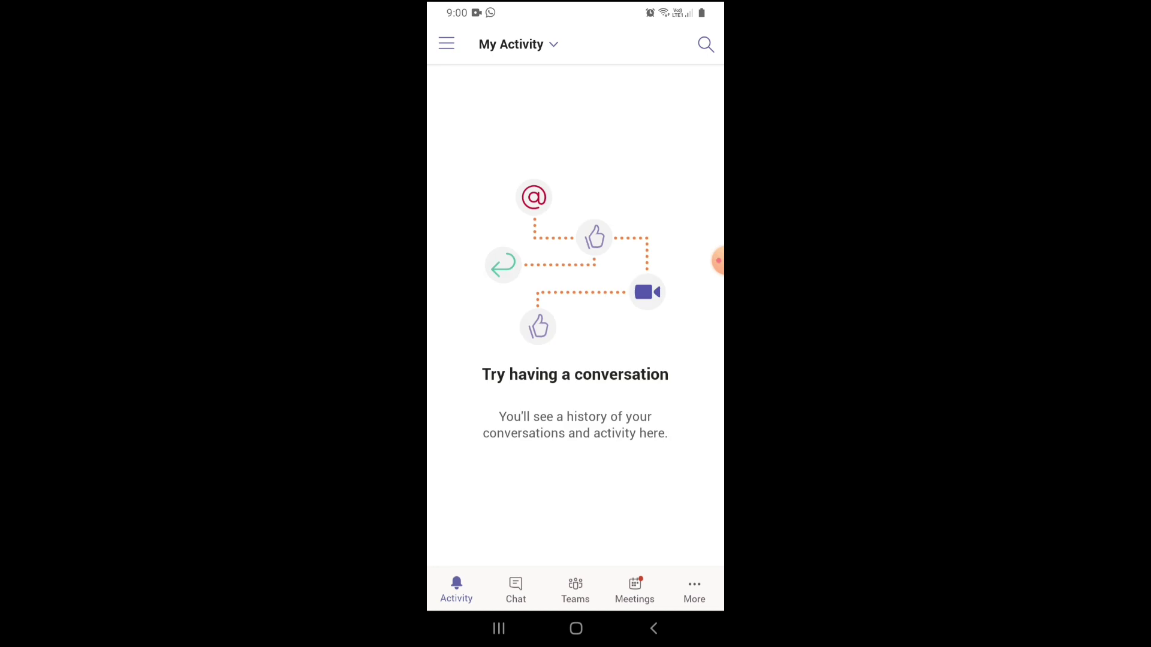
Switch on the Dark theme toggle in the Teams app settings.
{"action": "left_click", "coordinate": [447, 43]}
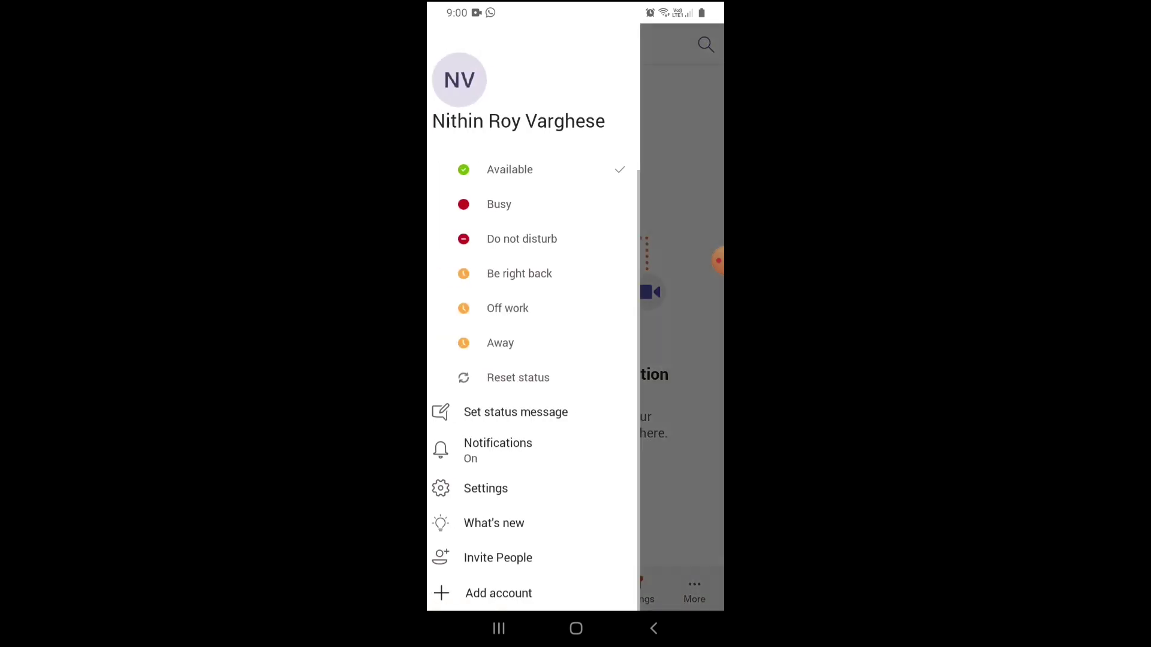
{"action": "key", "text": "Escape"}
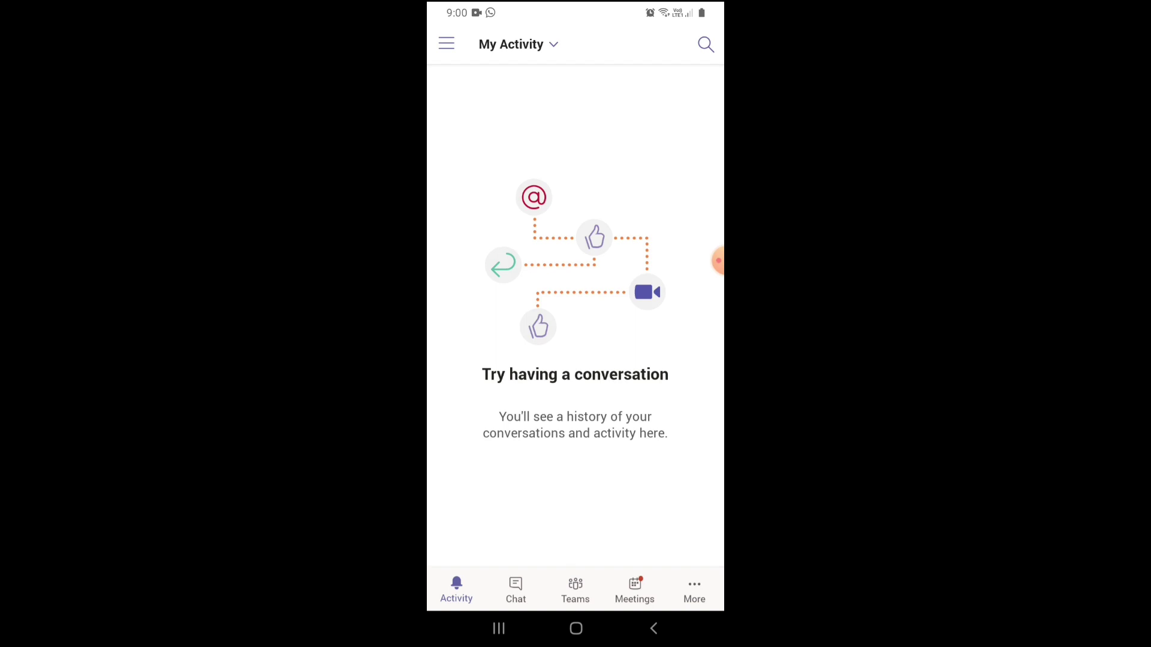
{"action": "left_click", "coordinate": [447, 44]}
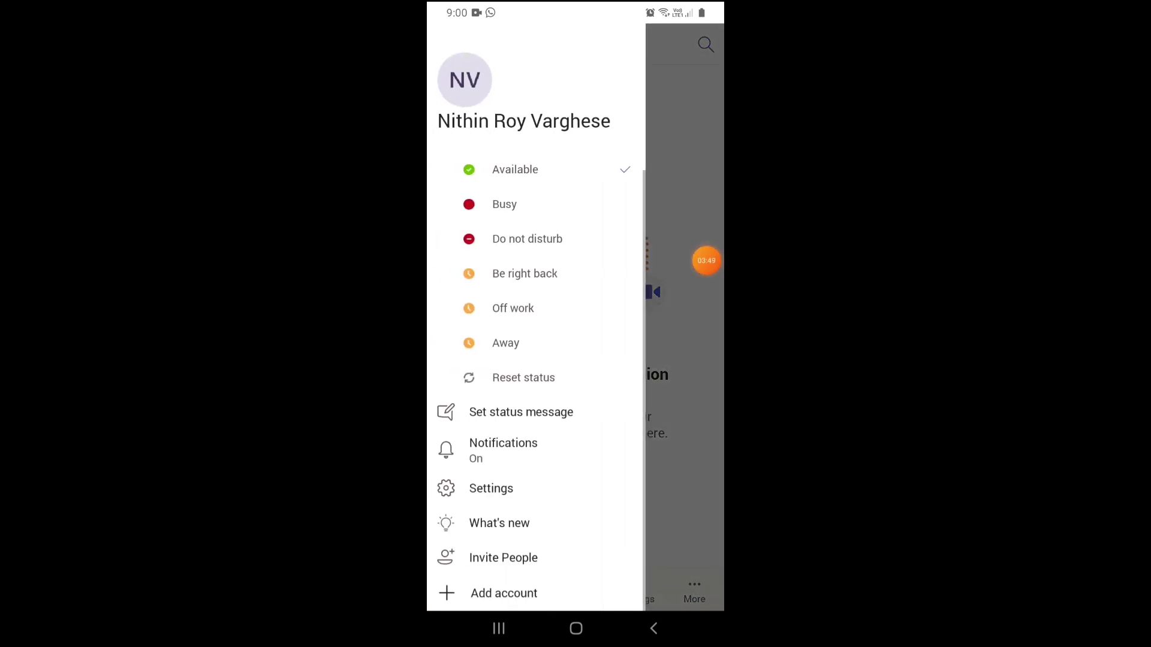
{"action": "key", "text": "Escape"}
{"action": "left_click", "coordinate": [447, 43]}
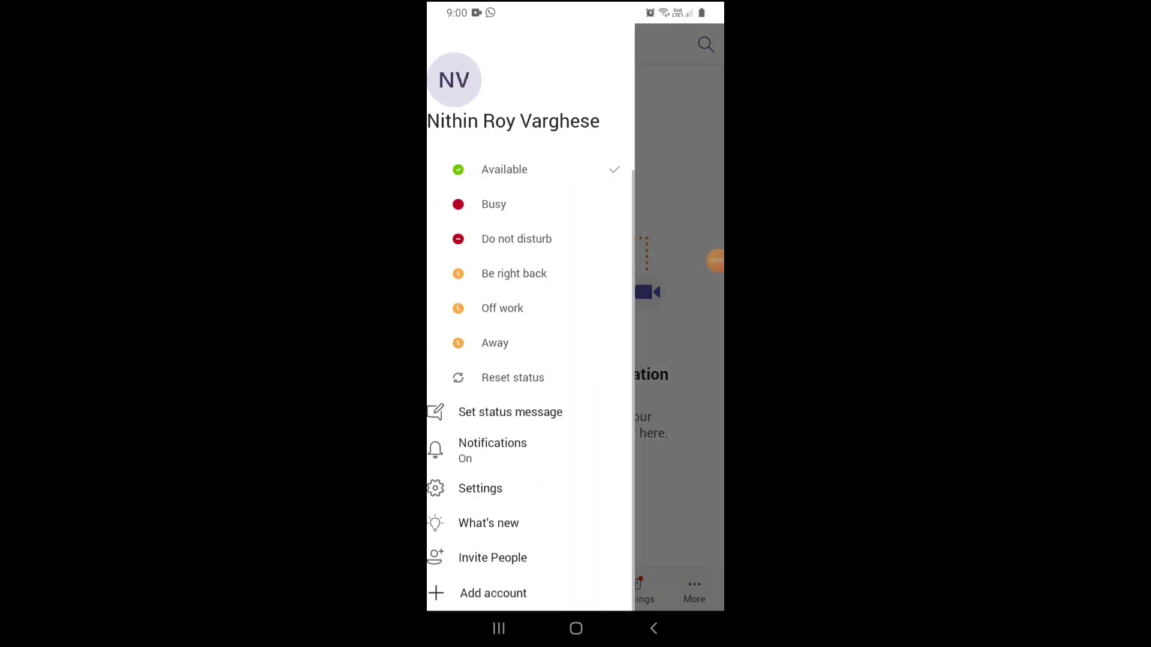
{"action": "left_click", "coordinate": [479, 488]}
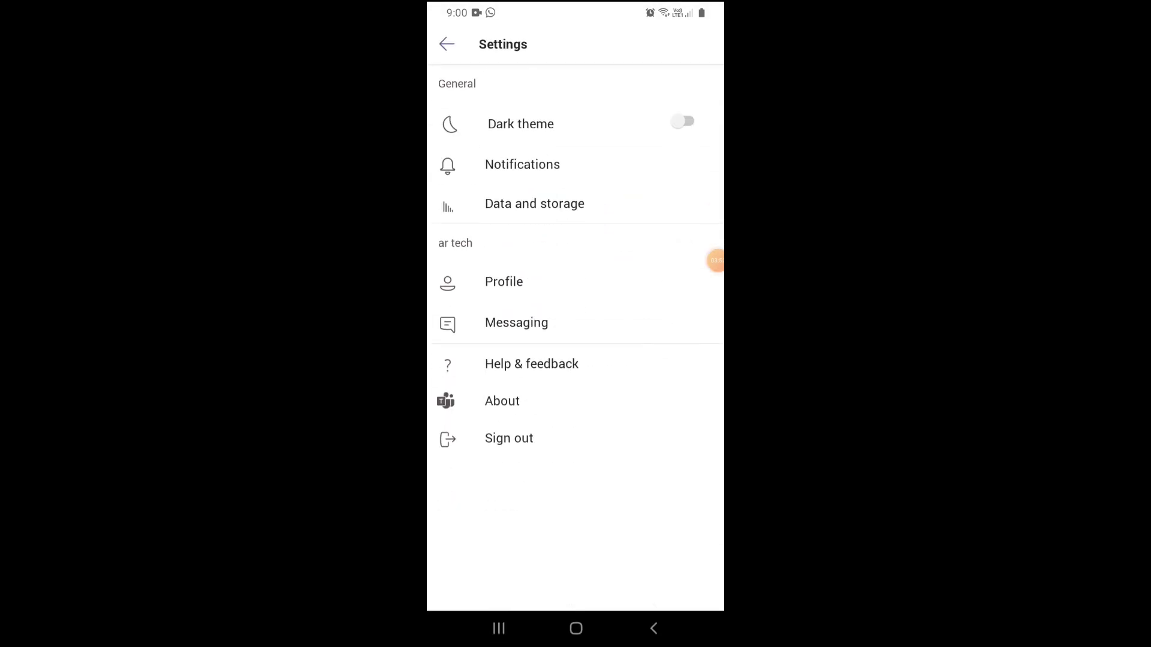
{"action": "left_click", "coordinate": [683, 121]}
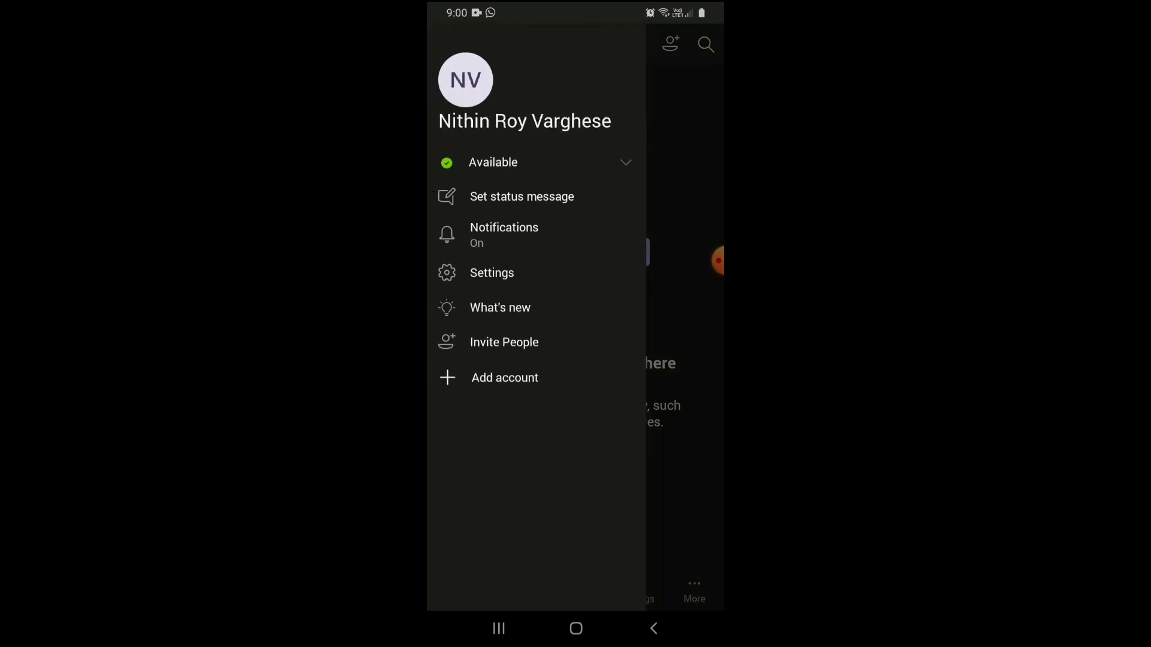
Check the Data and storage settings, then go back to the dark-mode Activity feed.
{"action": "left_click", "coordinate": [492, 272]}
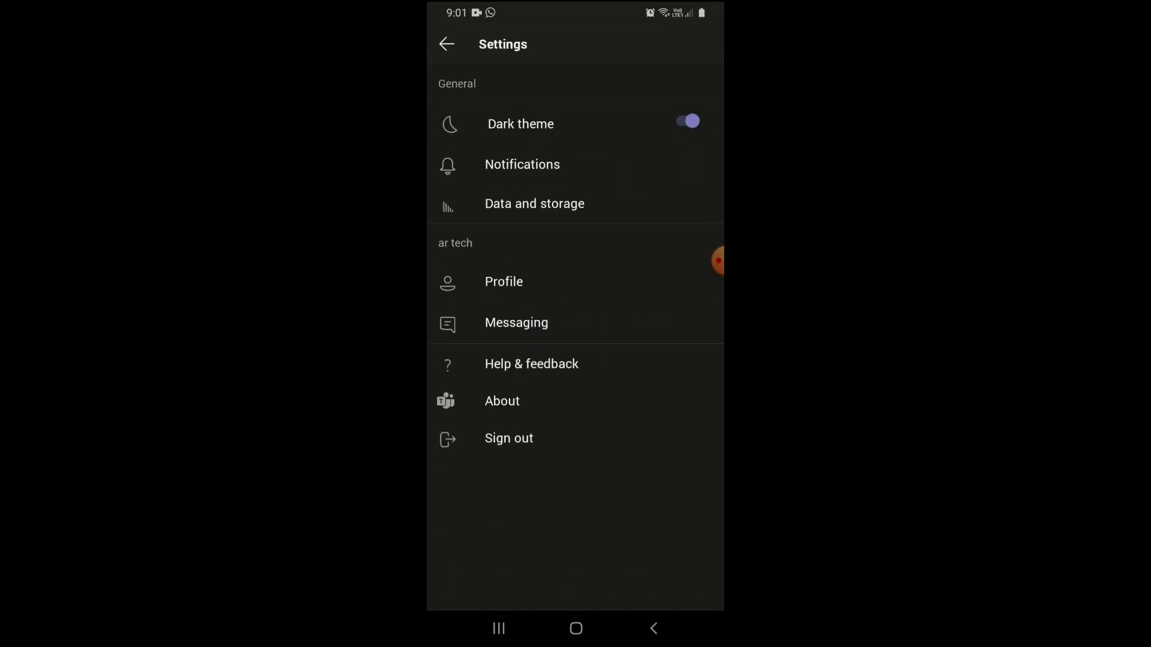
{"action": "left_click", "coordinate": [534, 203]}
{"action": "left_click", "coordinate": [653, 628]}
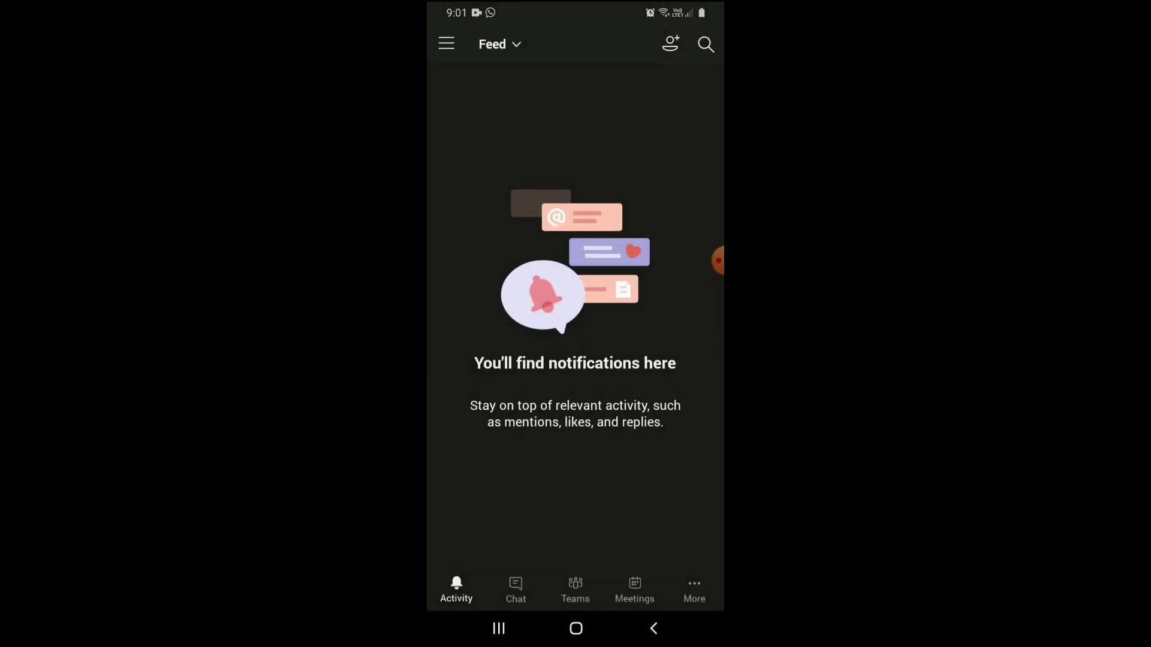